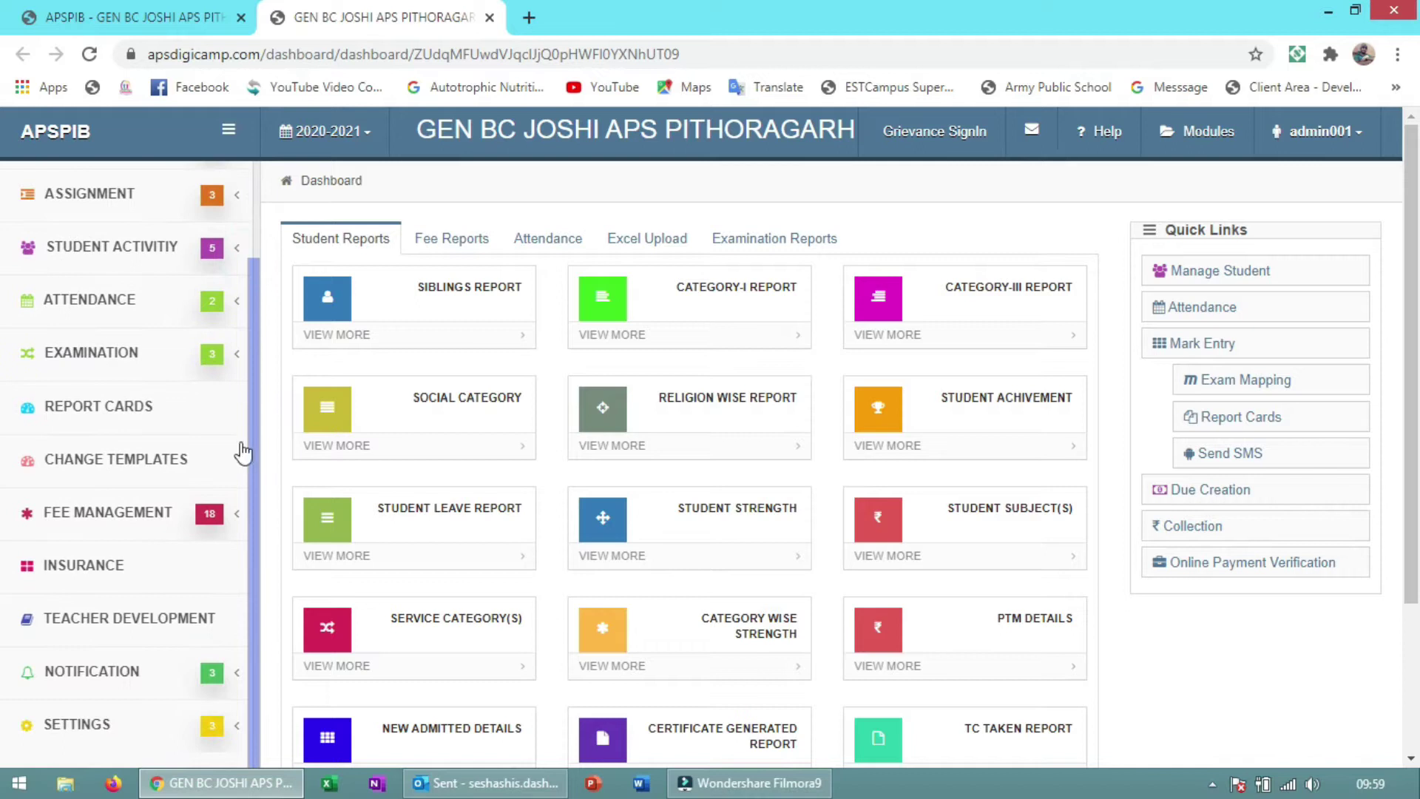
Open the Opening Balance page of the Fee Management module.
{"action": "left_click", "coordinate": [215, 525]}
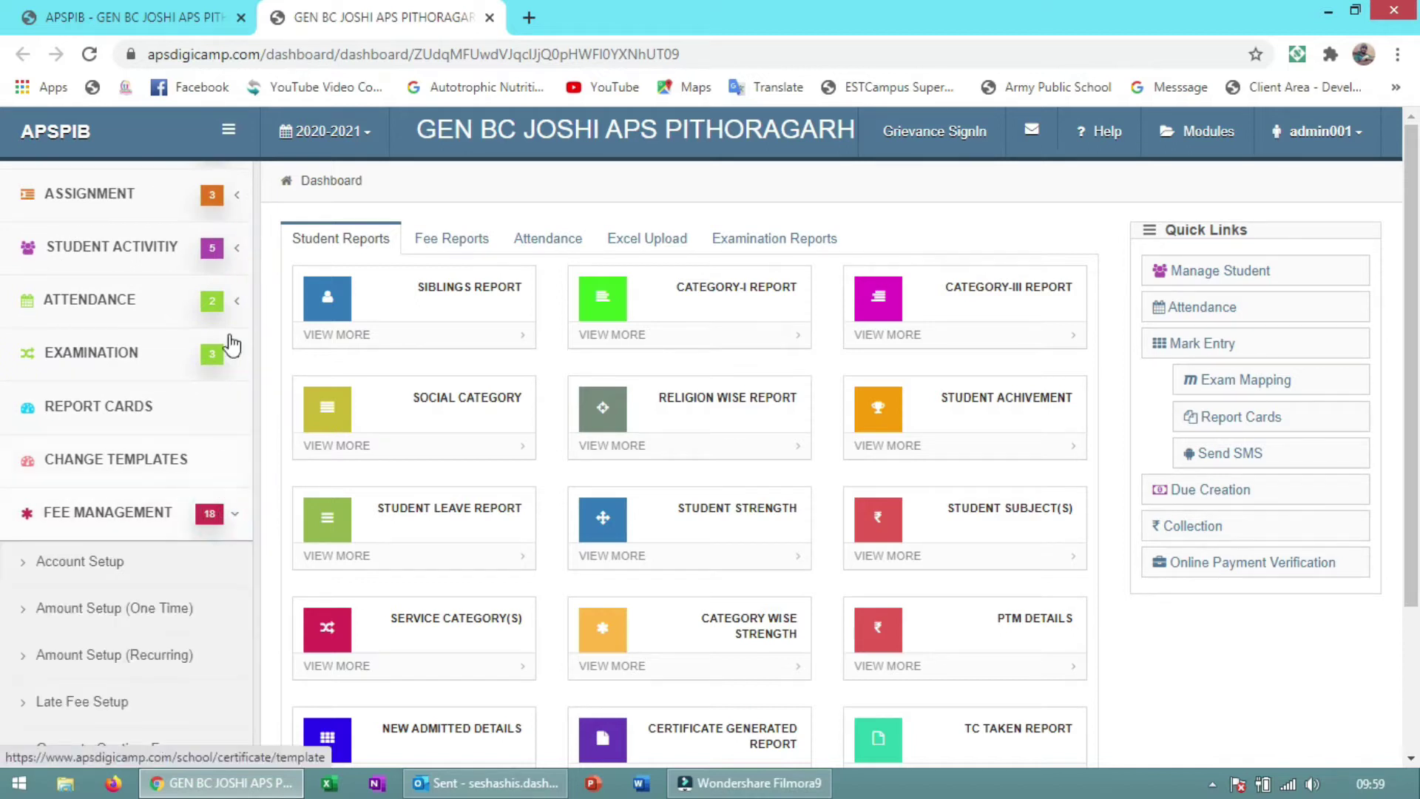
{"action": "left_click_drag", "start_coordinate": [251, 290], "coordinate": [266, 621]}
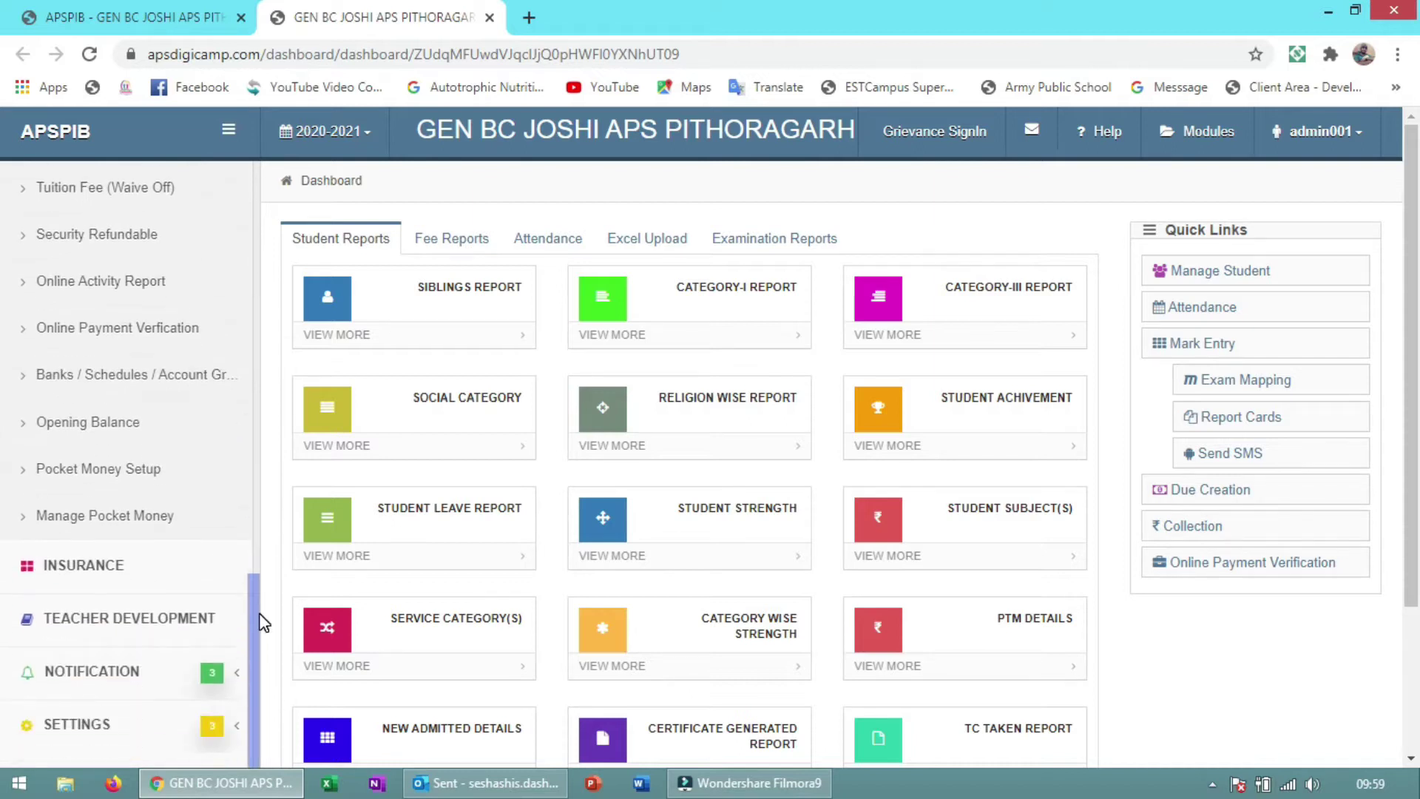
{"action": "left_click", "coordinate": [126, 429]}
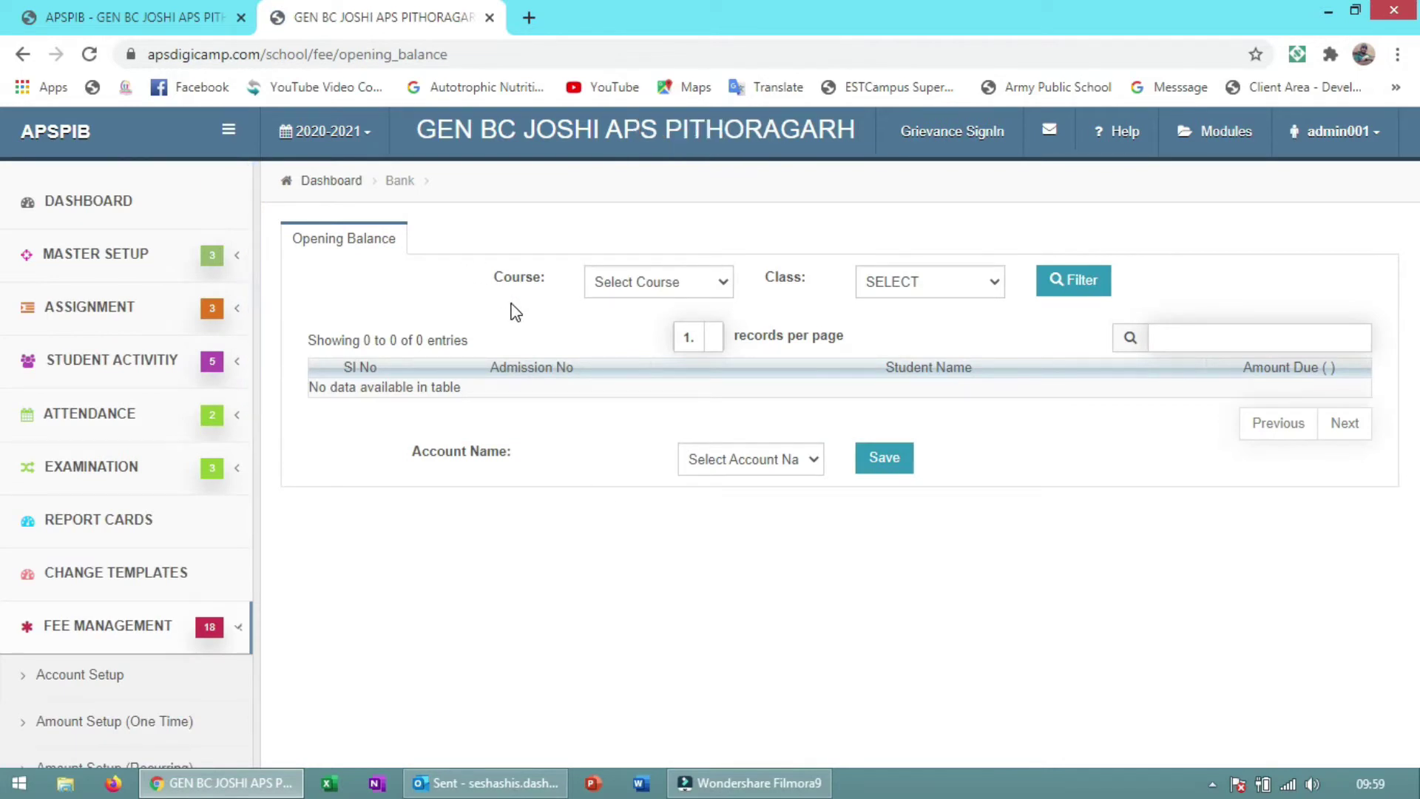
Filter the opening balance list by course GENERAL and class VI.
{"action": "left_click", "coordinate": [693, 289]}
{"action": "left_click", "coordinate": [673, 317]}
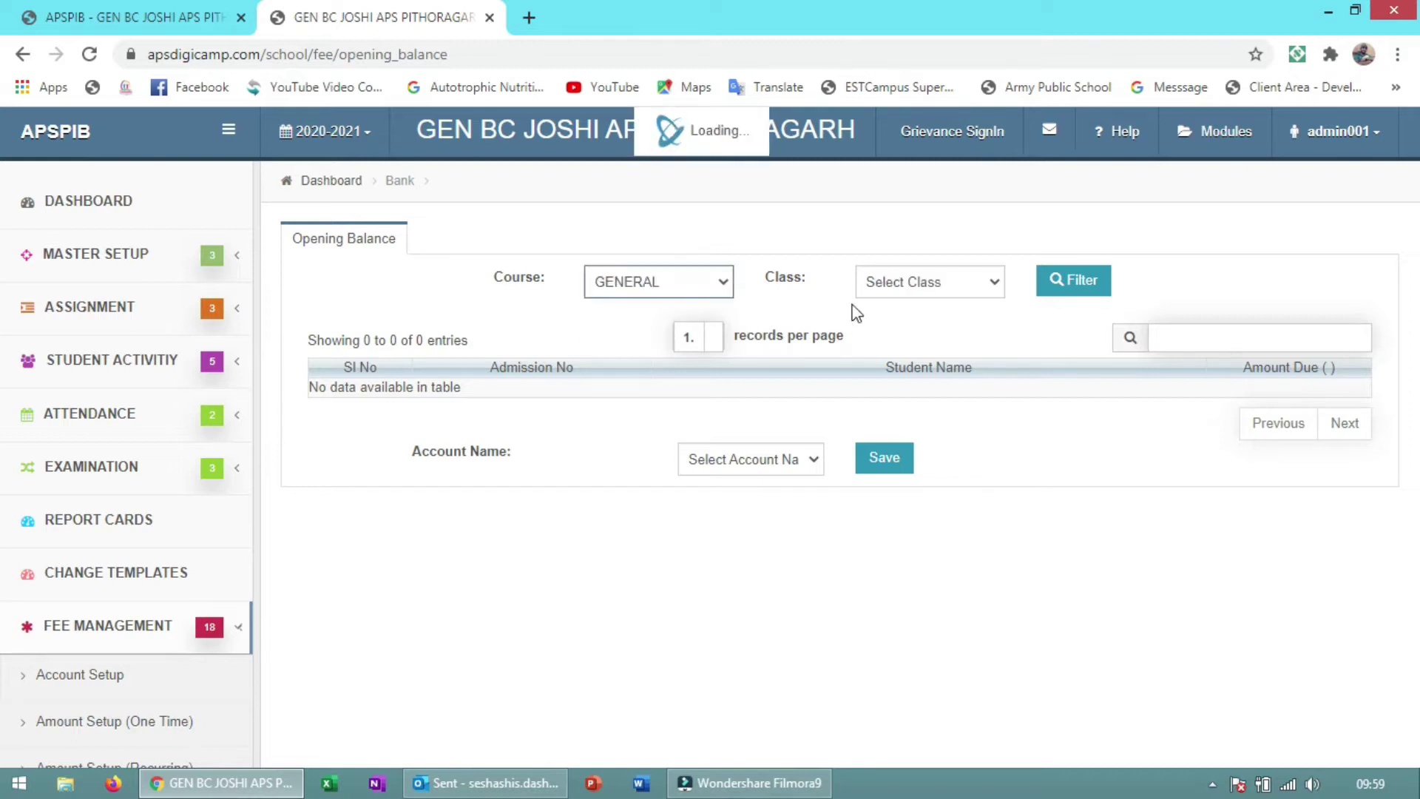
{"action": "left_click", "coordinate": [878, 287]}
{"action": "left_click", "coordinate": [887, 328]}
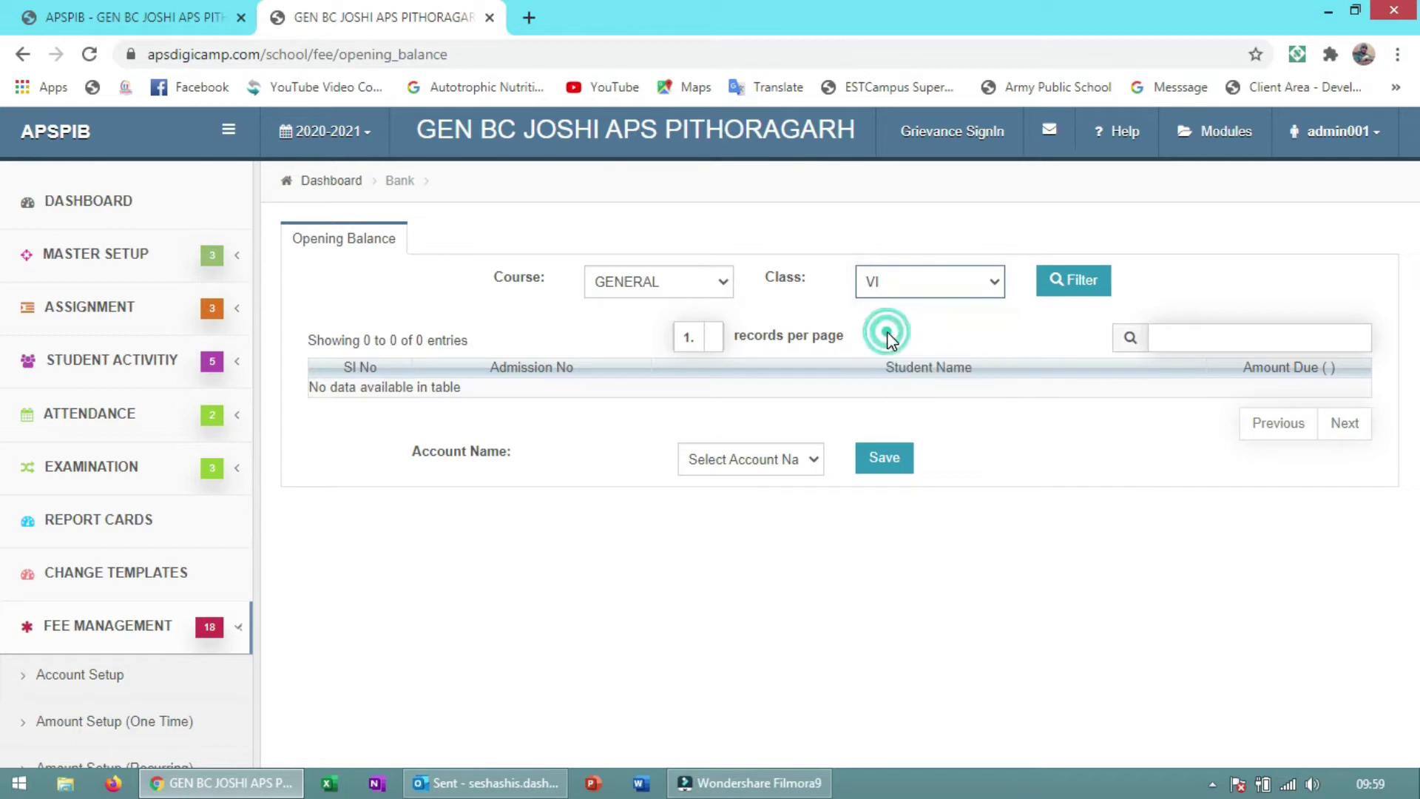
{"action": "left_click", "coordinate": [1062, 289]}
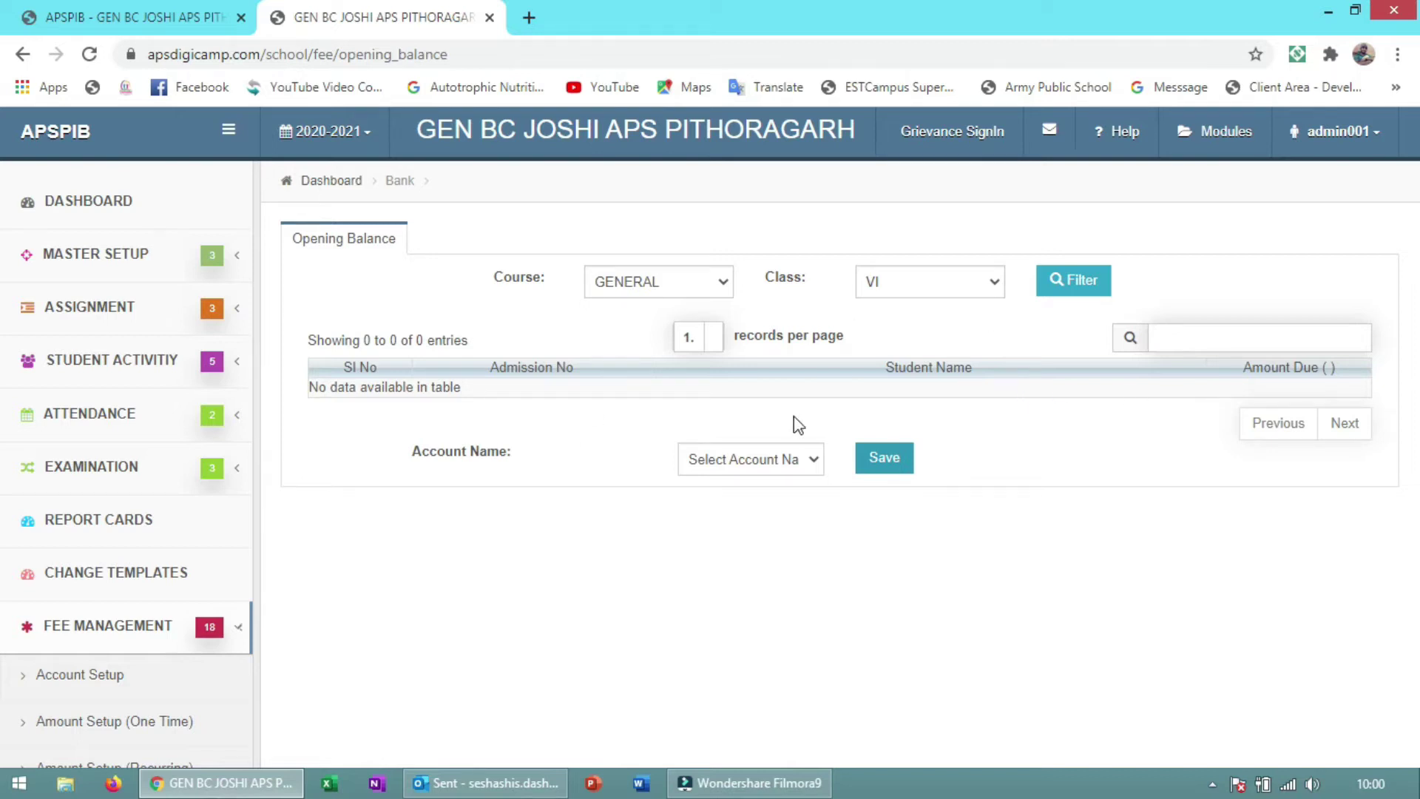
Choose ARREAR as the account name for the opening balance.
{"action": "left_click", "coordinate": [799, 465]}
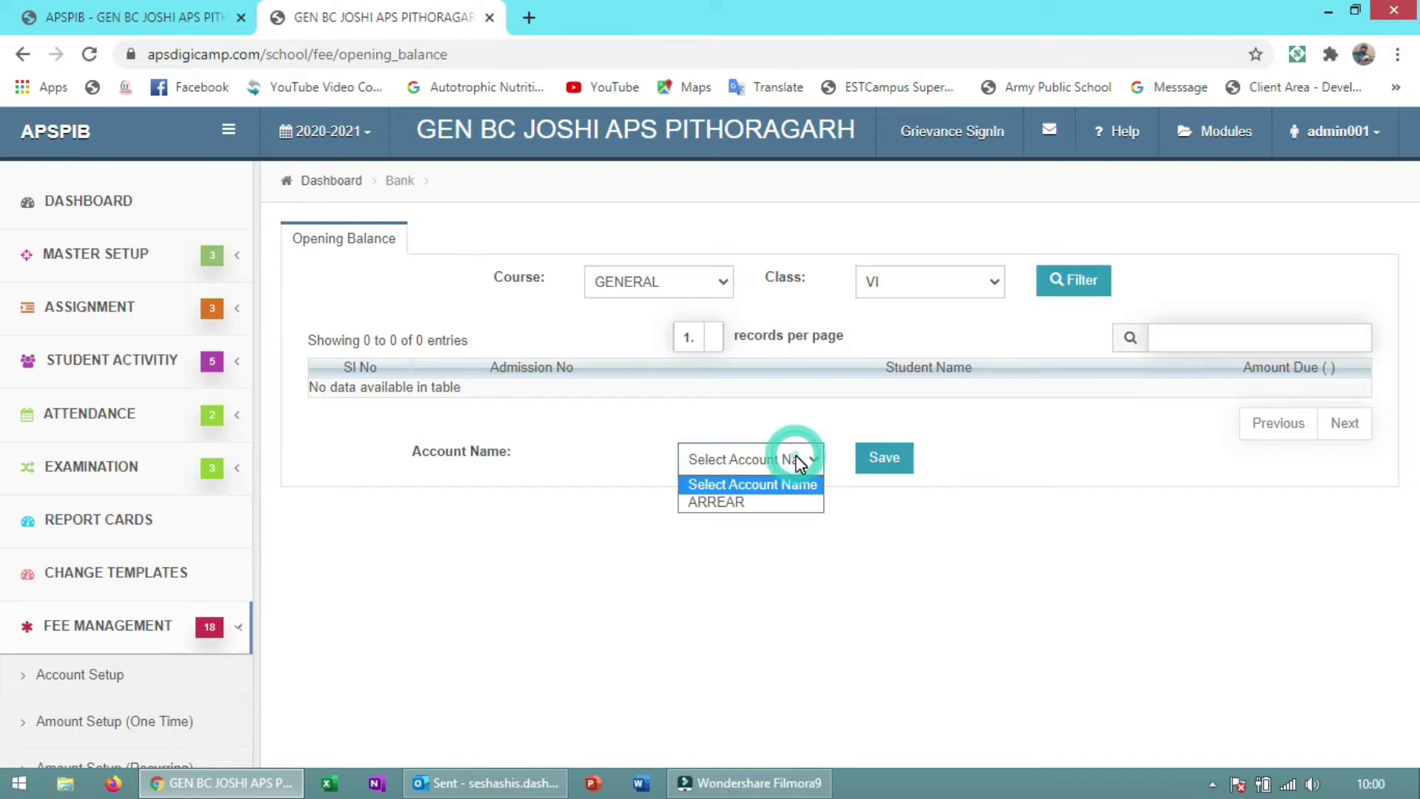
{"action": "left_click", "coordinate": [748, 502]}
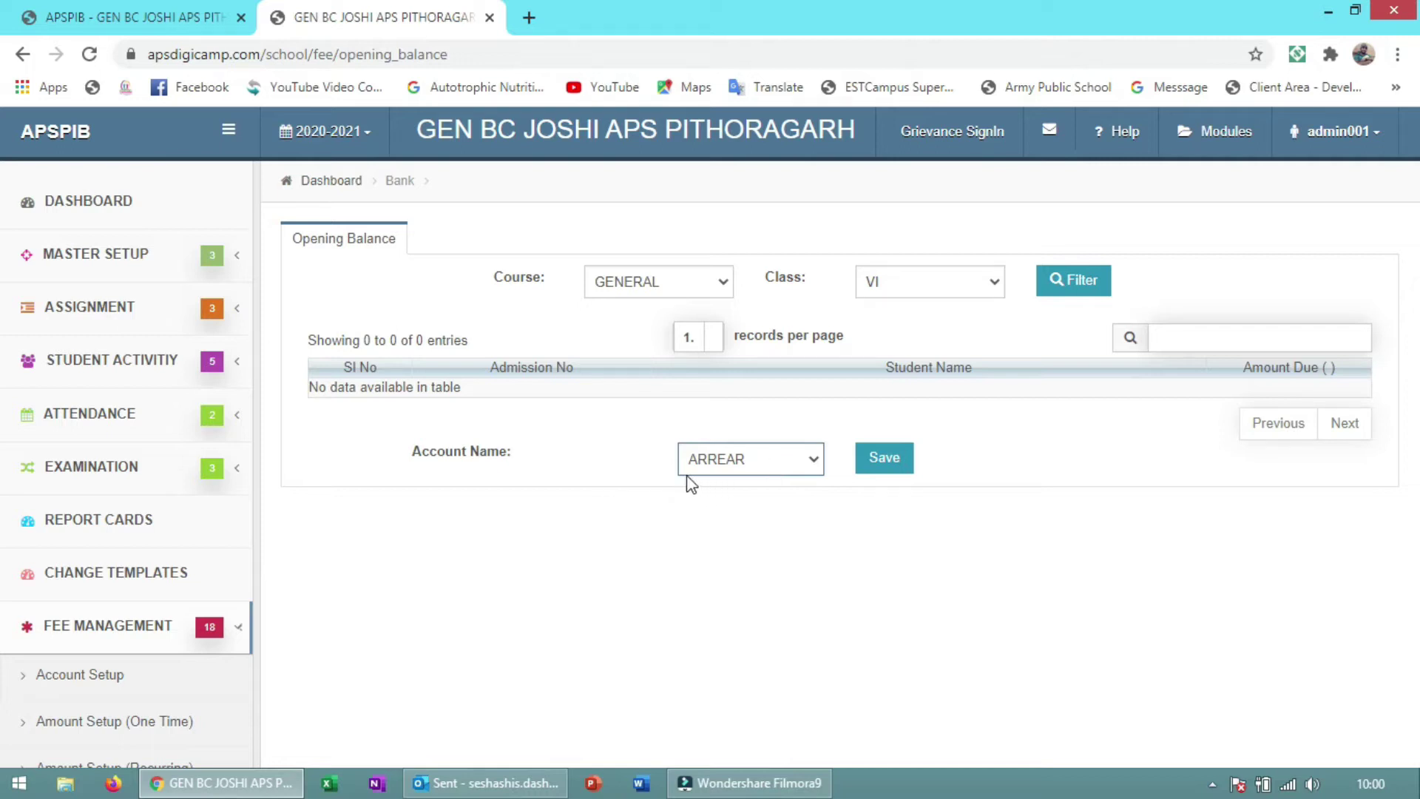
{"action": "left_click", "coordinate": [789, 466]}
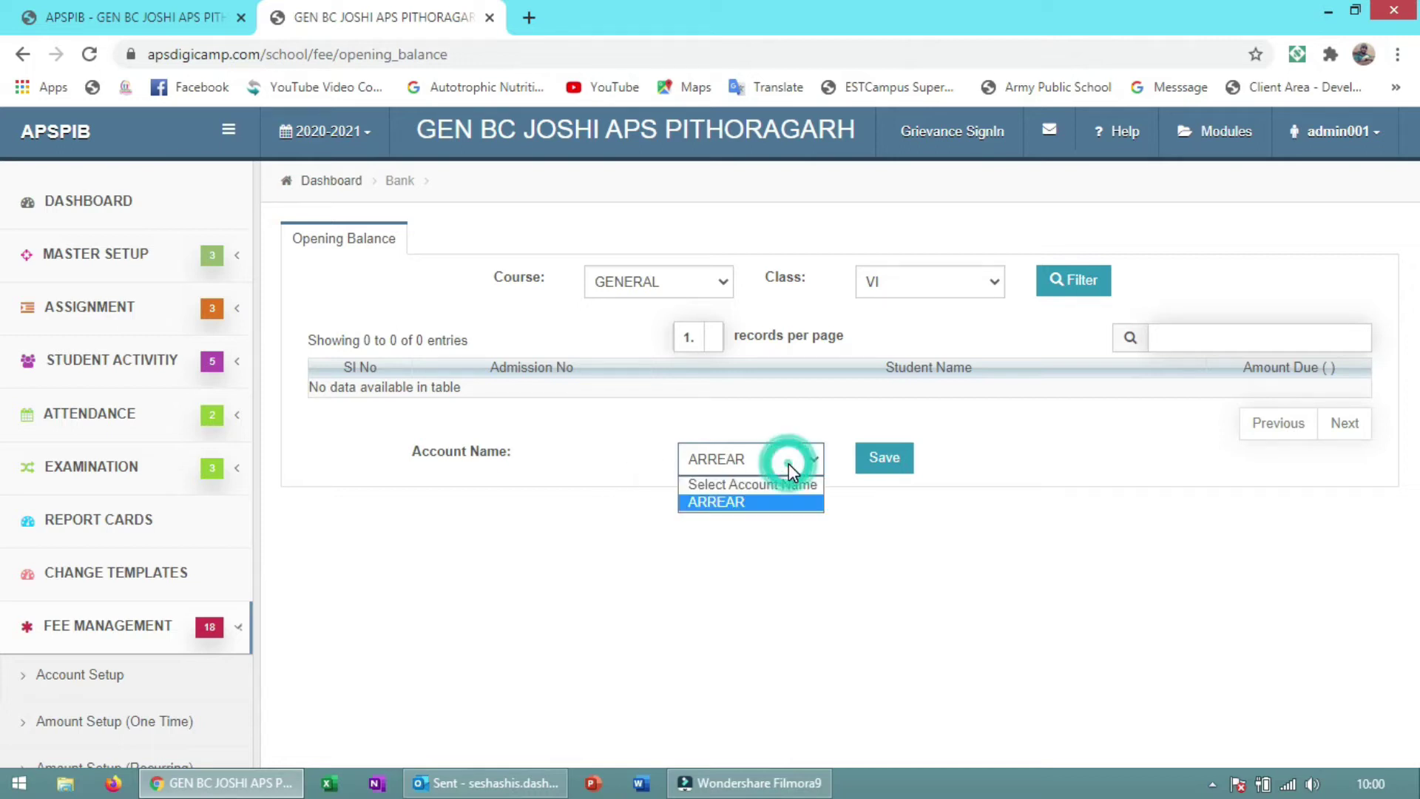
{"action": "left_click", "coordinate": [747, 506]}
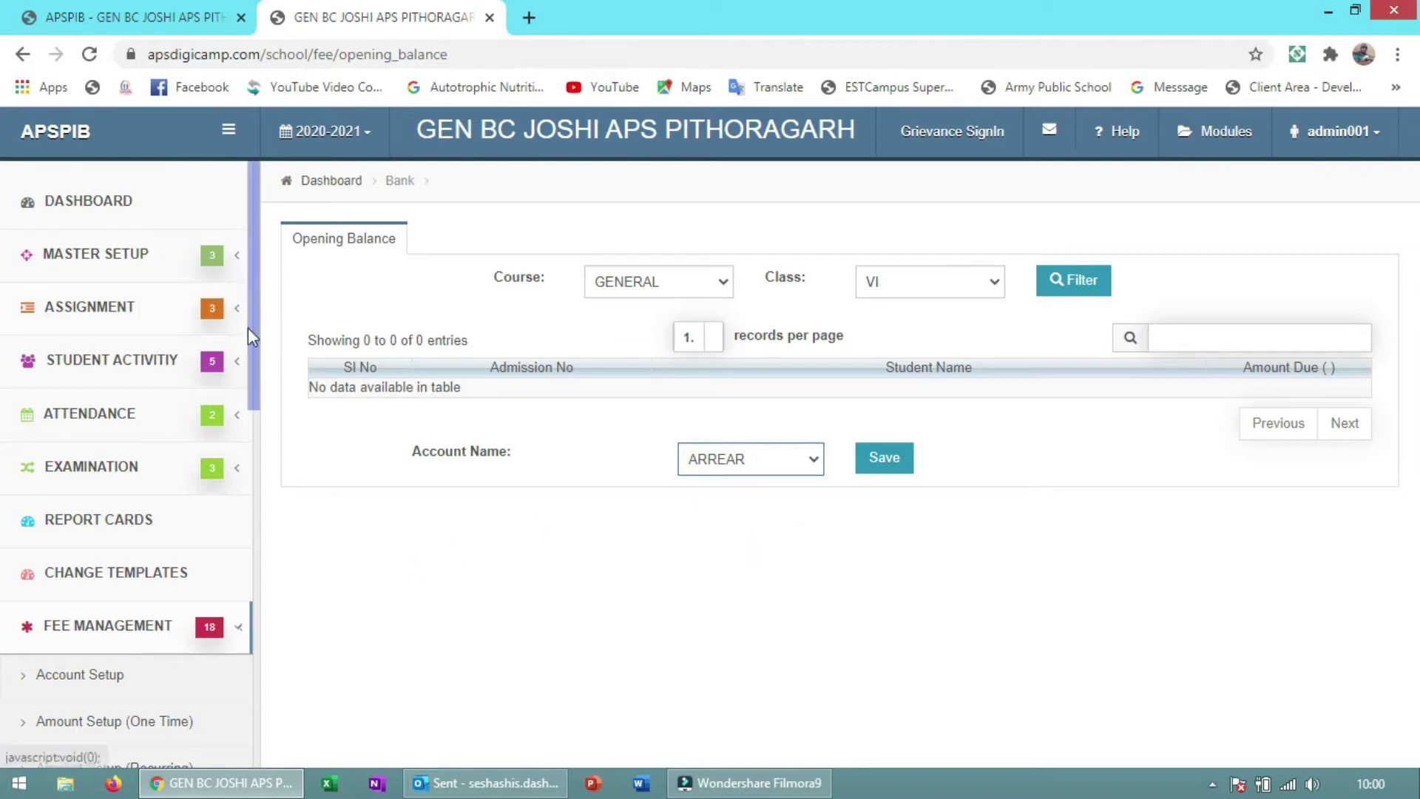
Open the fee Account Setup page and examine the ARREAR head's category and the EXCESS account head.
{"action": "left_click_drag", "start_coordinate": [253, 326], "coordinate": [257, 462]}
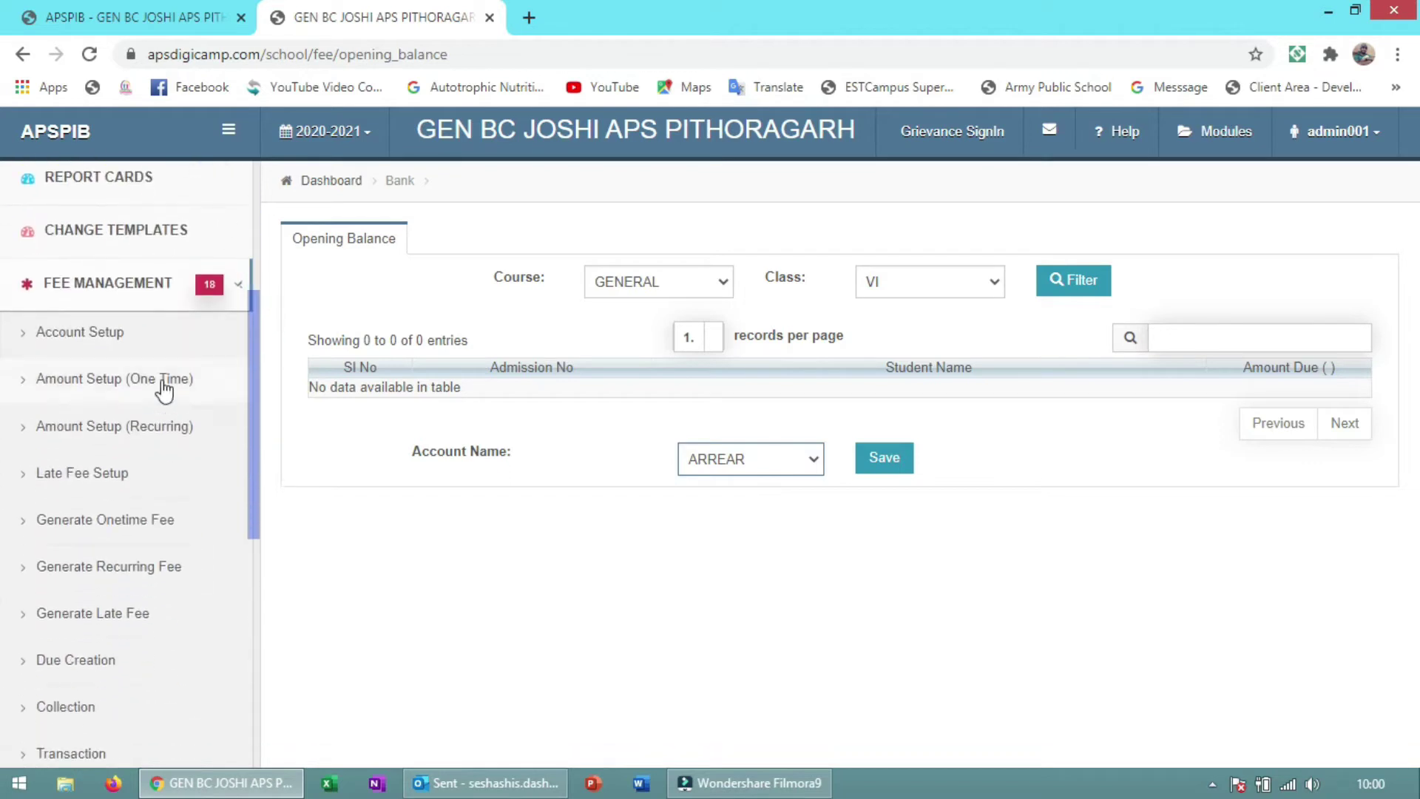
{"action": "left_click", "coordinate": [141, 340]}
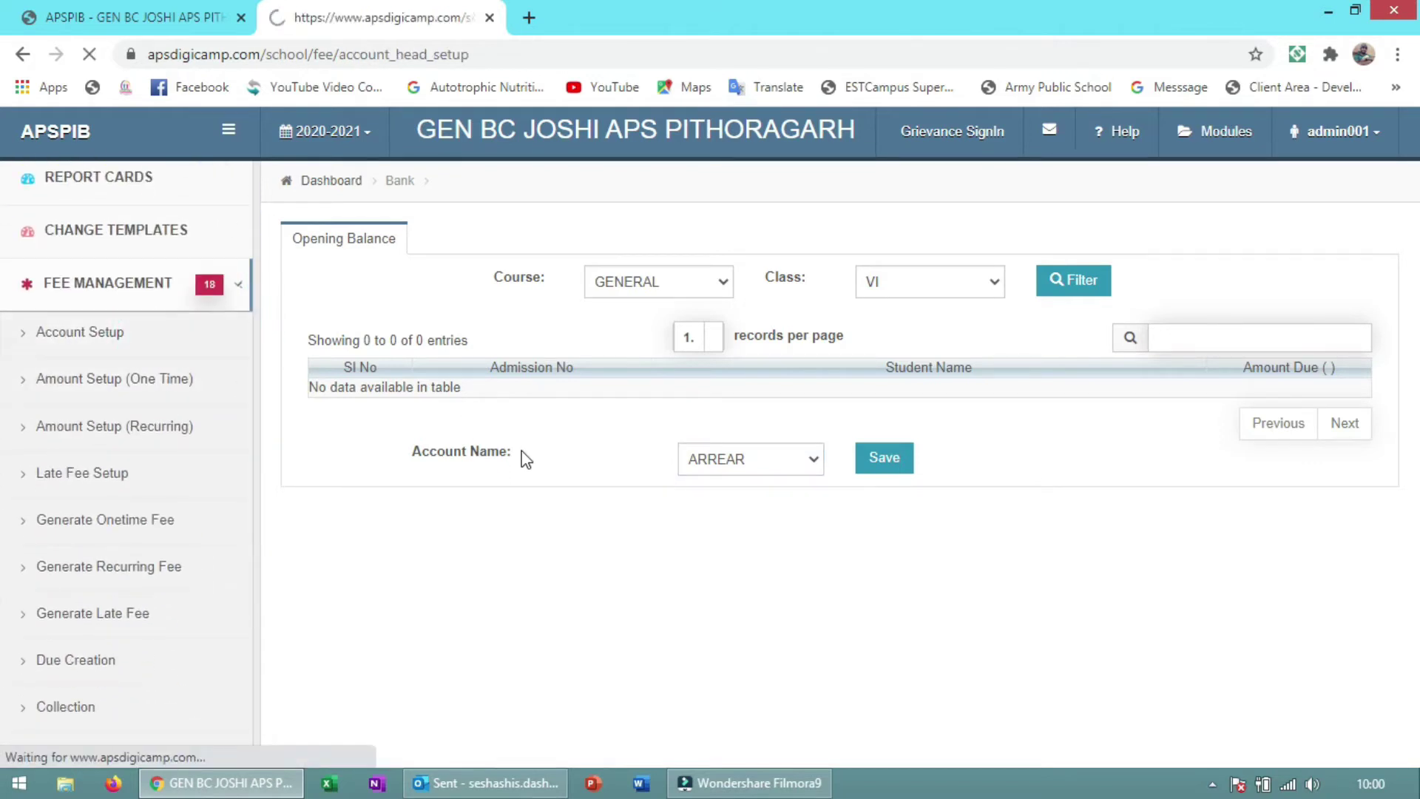
{"action": "left_click", "coordinate": [1184, 281]}
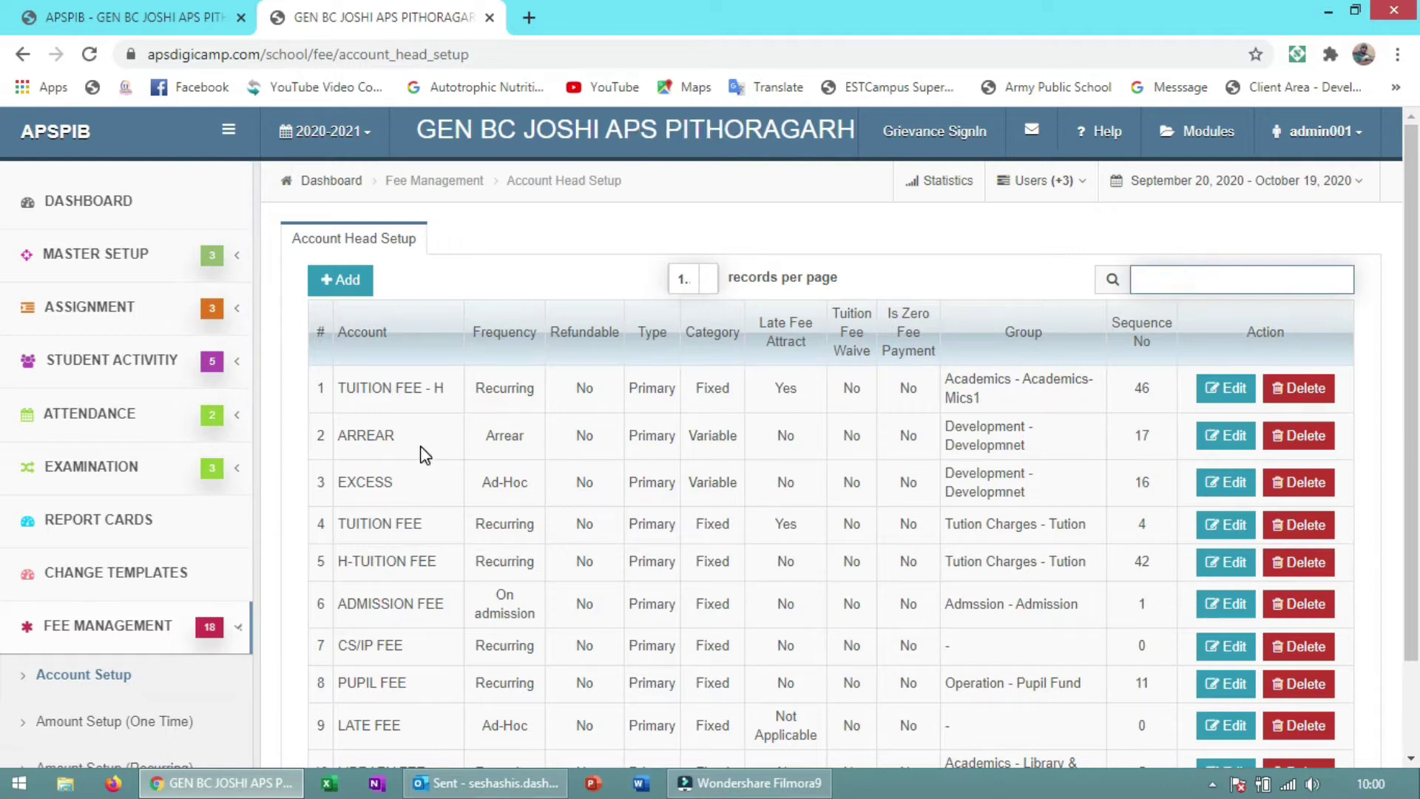
{"action": "double_click", "coordinate": [382, 436]}
{"action": "double_click", "coordinate": [729, 436]}
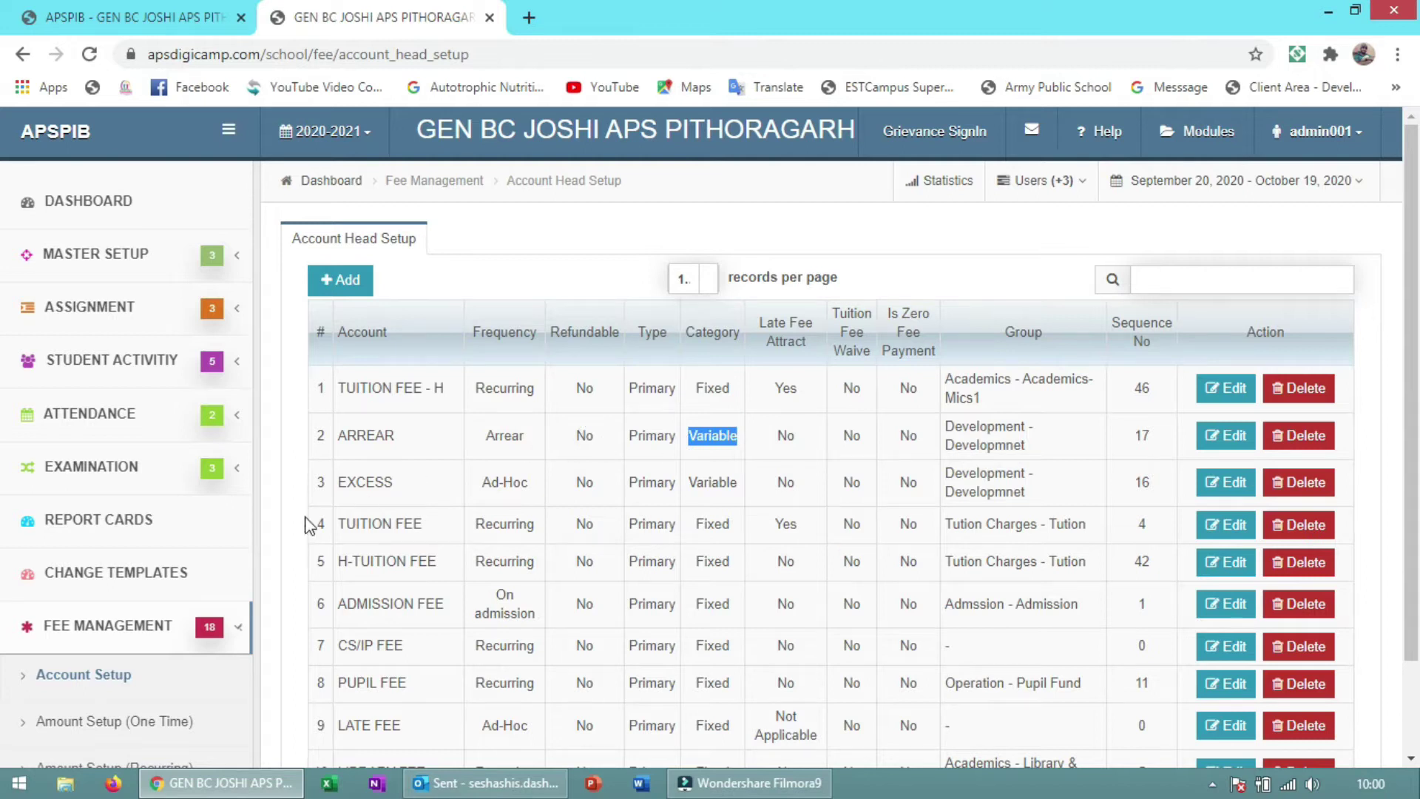
{"action": "left_click", "coordinate": [360, 486]}
{"action": "double_click", "coordinate": [359, 486]}
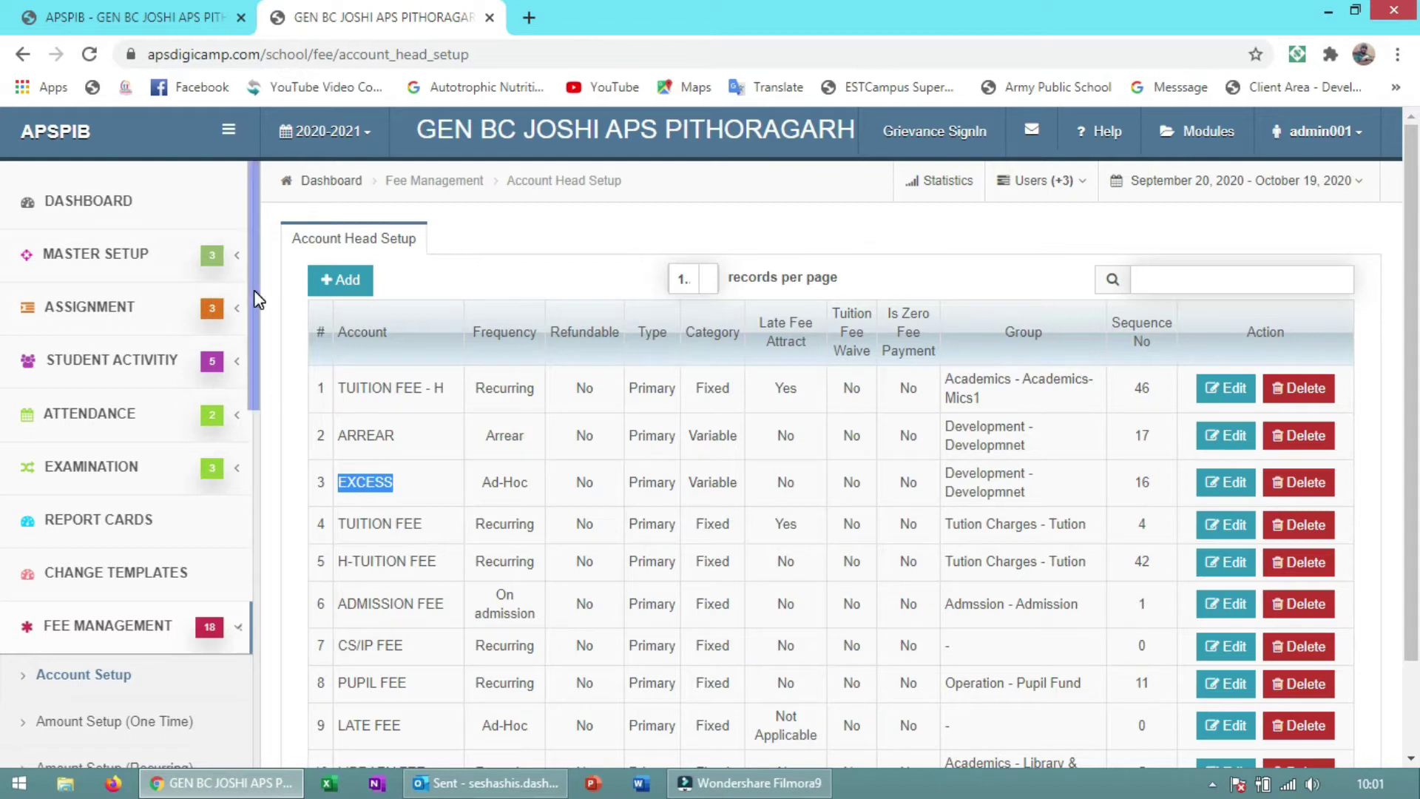
Open the fee Collection page and set the EXCESS credit upload date to 01-10-2020.
{"action": "left_click_drag", "start_coordinate": [255, 290], "coordinate": [255, 463]}
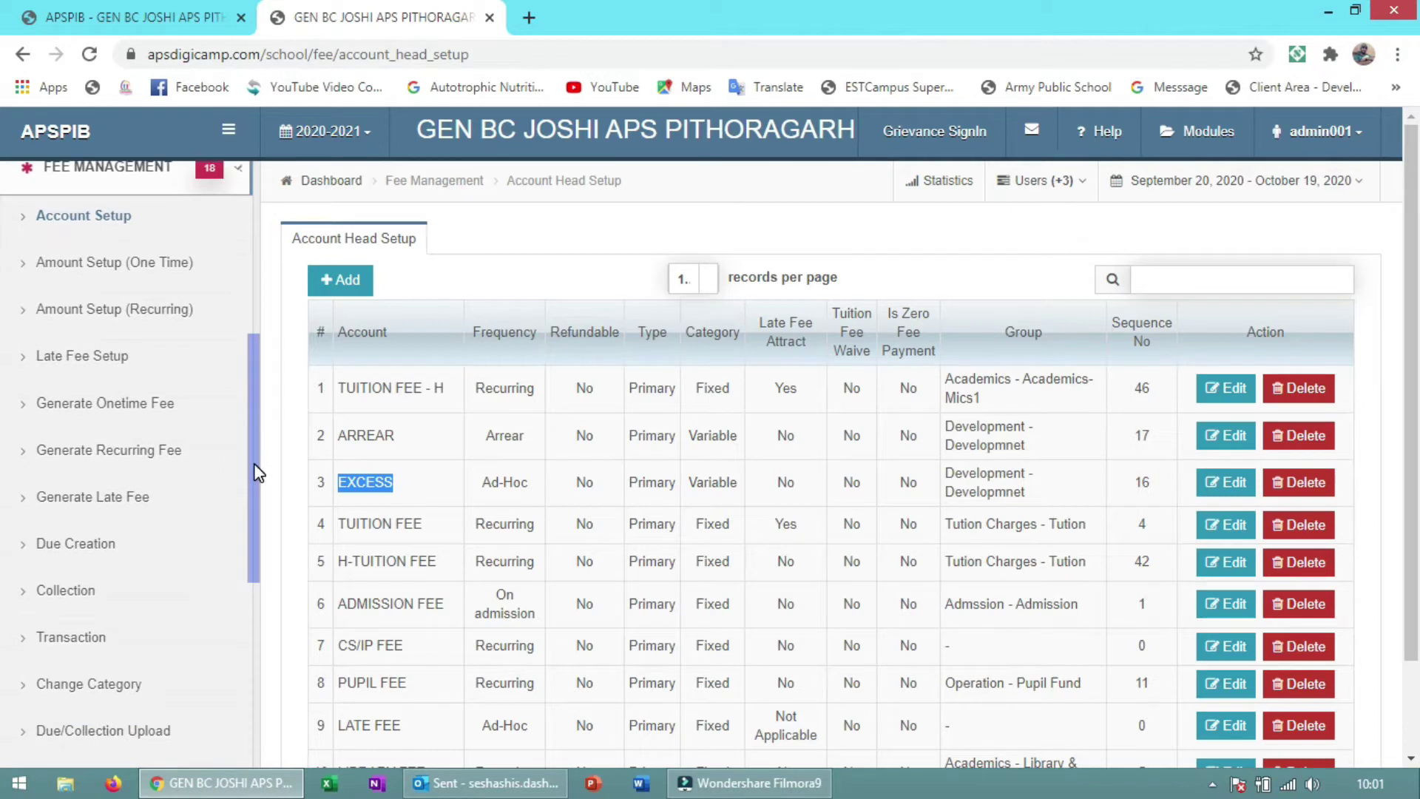
{"action": "left_click", "coordinate": [116, 586]}
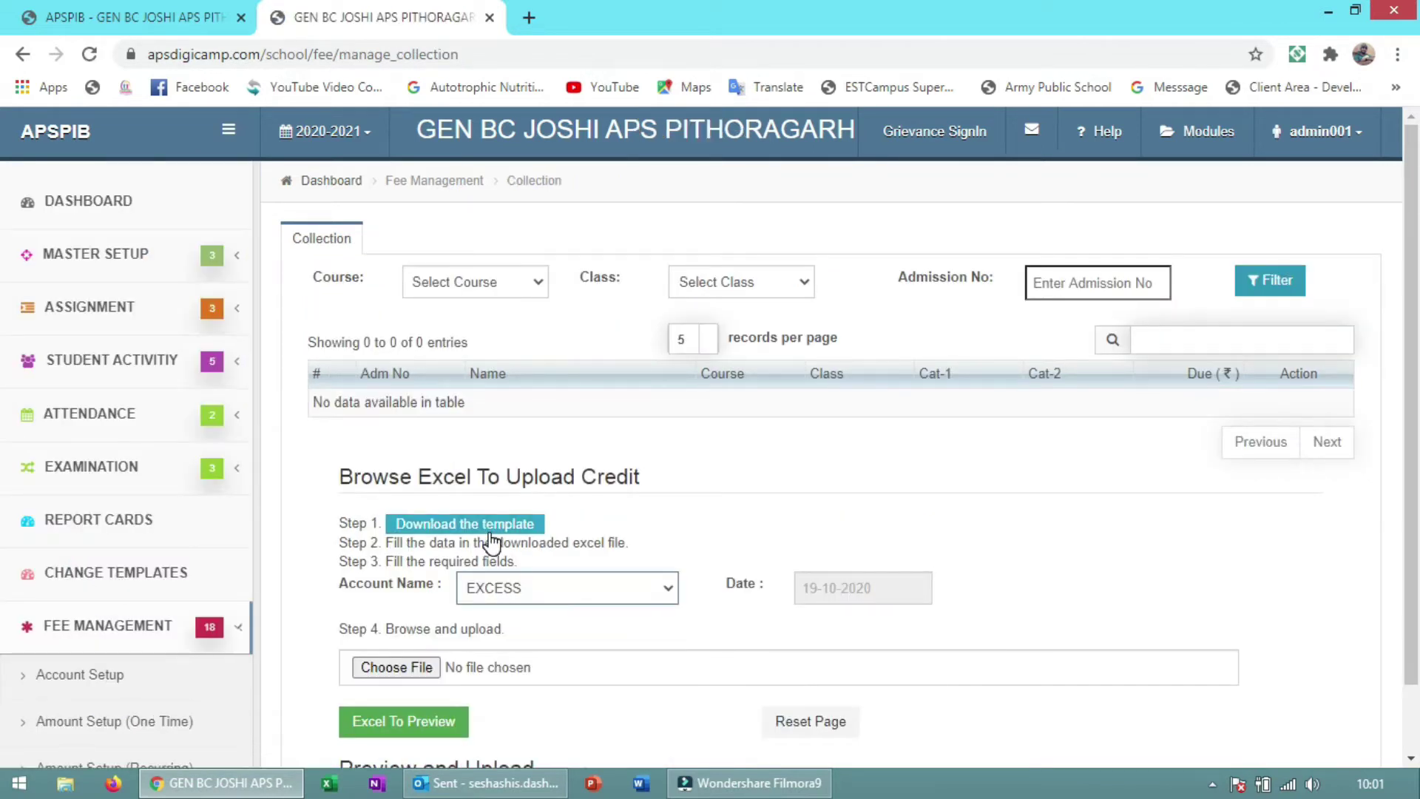
{"action": "left_click", "coordinate": [834, 588]}
{"action": "left_click", "coordinate": [940, 384]}
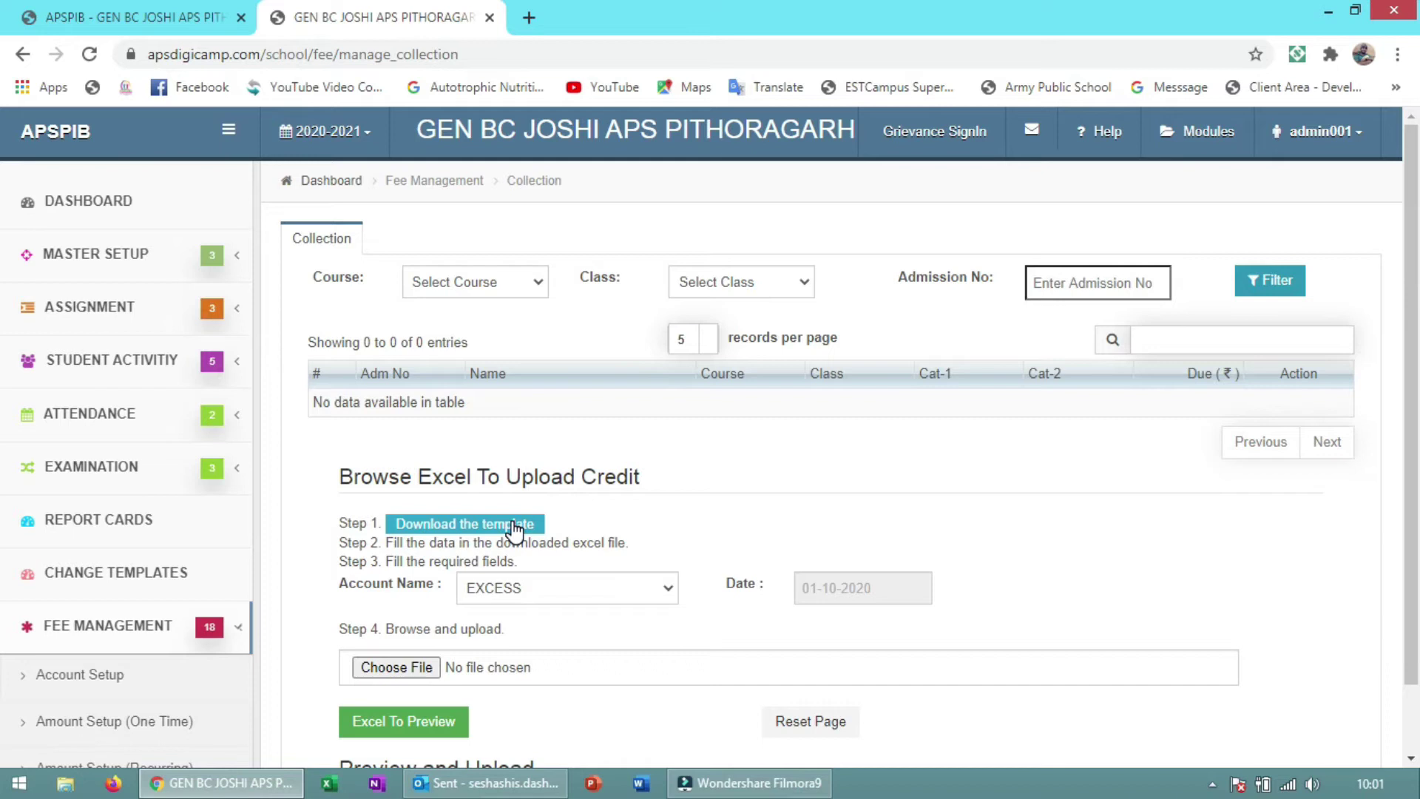
{"action": "left_click", "coordinate": [421, 668]}
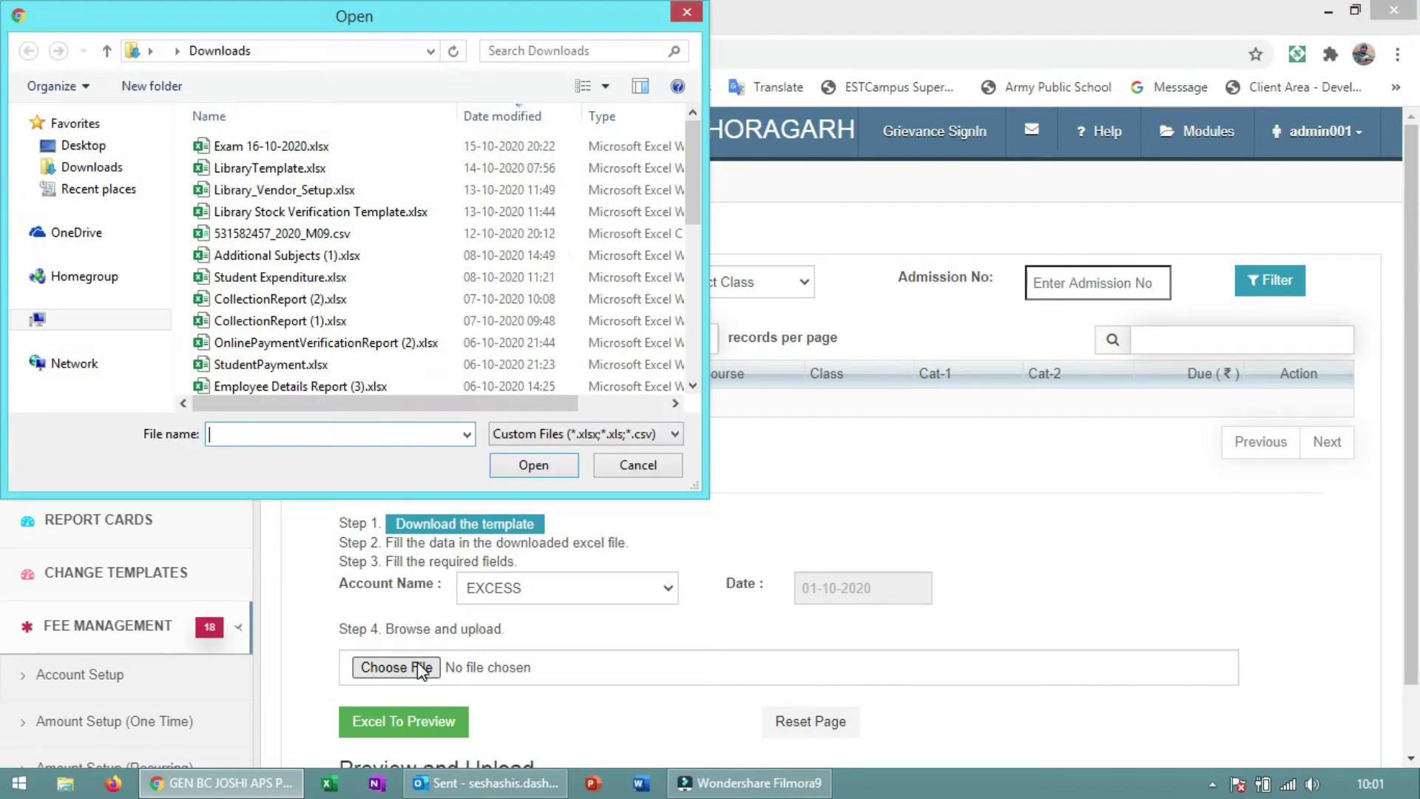
{"action": "left_click", "coordinate": [683, 11]}
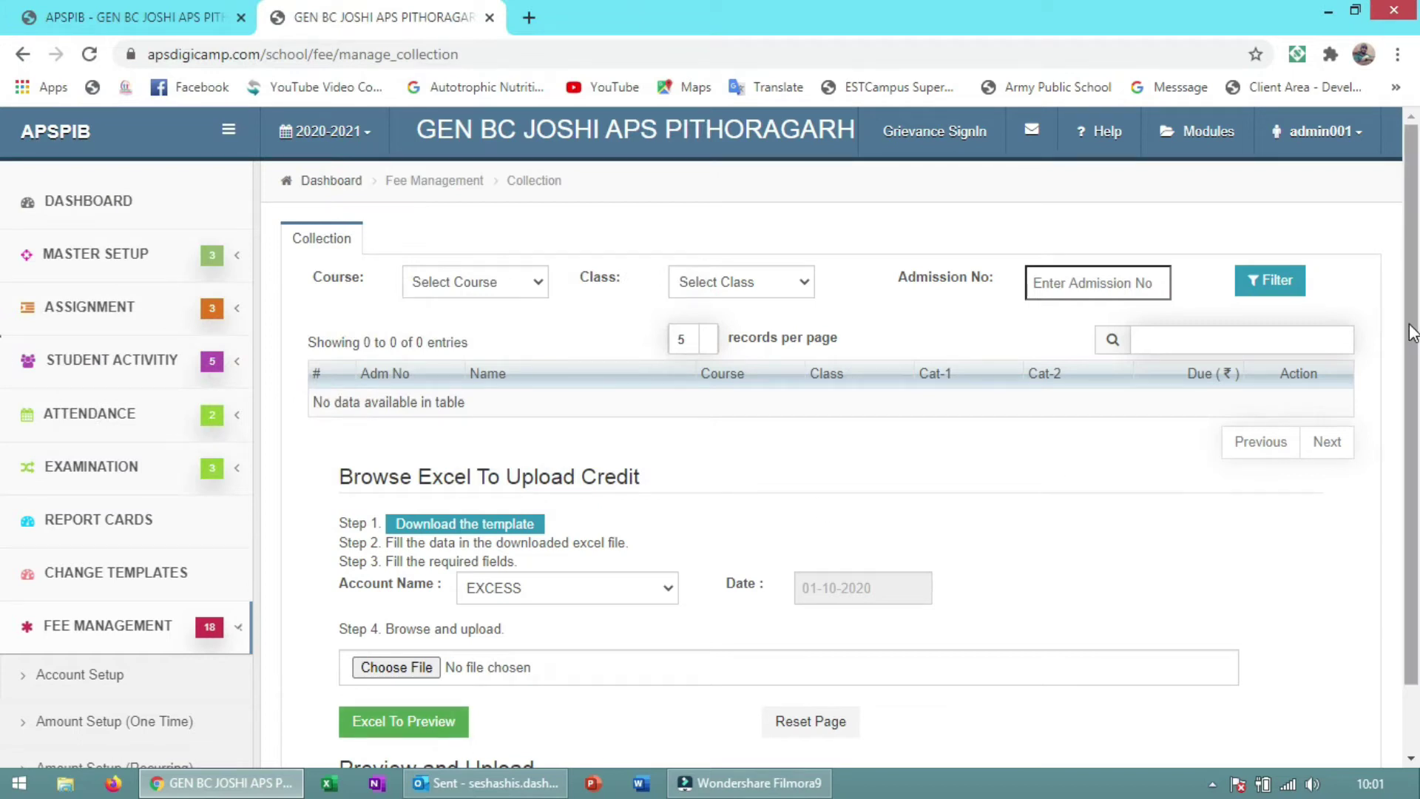
{"action": "scroll", "coordinate": [1183, 369], "scroll_direction": "down", "scroll_amount": 1}
{"action": "scroll", "coordinate": [897, 422], "scroll_direction": "up", "scroll_amount": 1}
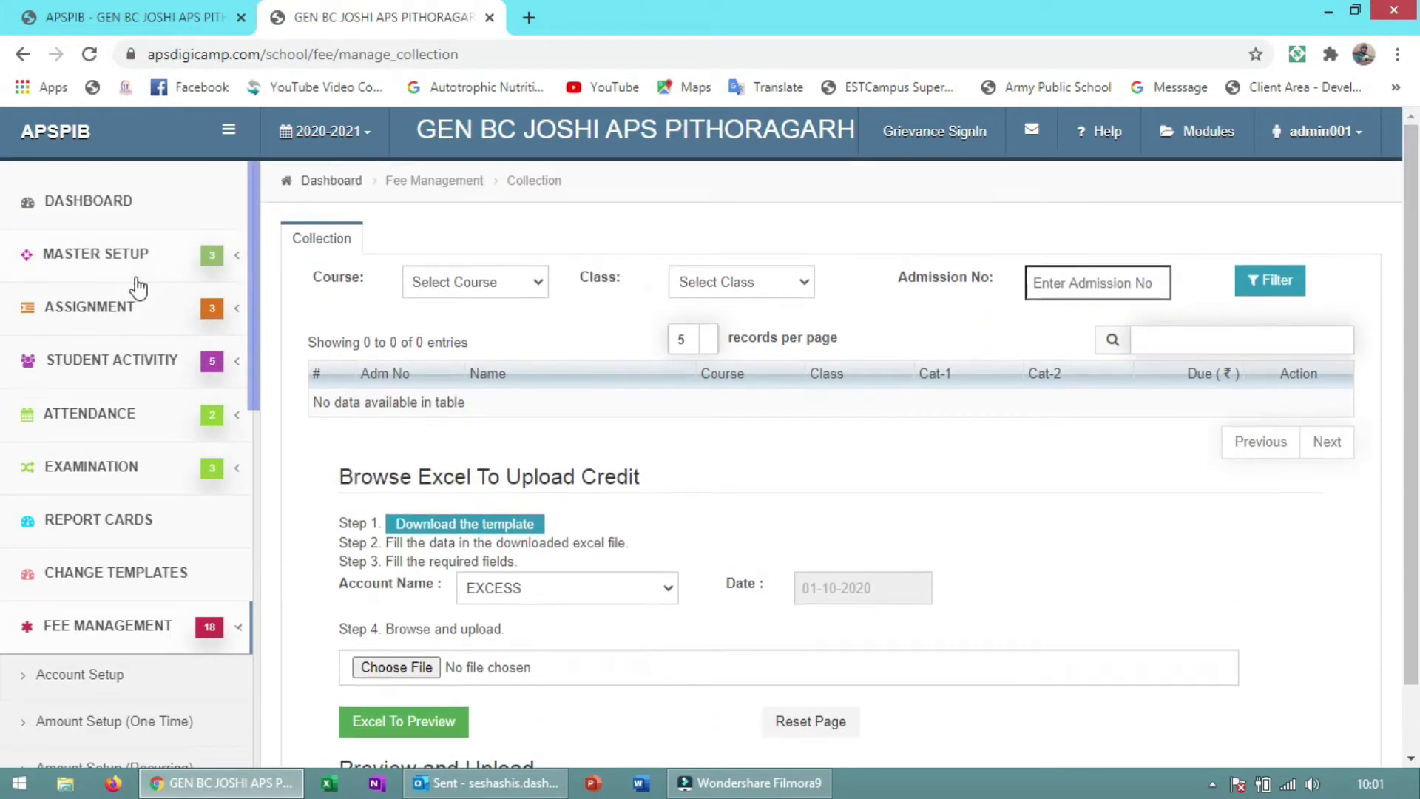
Return to the Opening Balance page and select the ARREAR account name there.
{"action": "left_click_drag", "start_coordinate": [254, 295], "coordinate": [254, 665]}
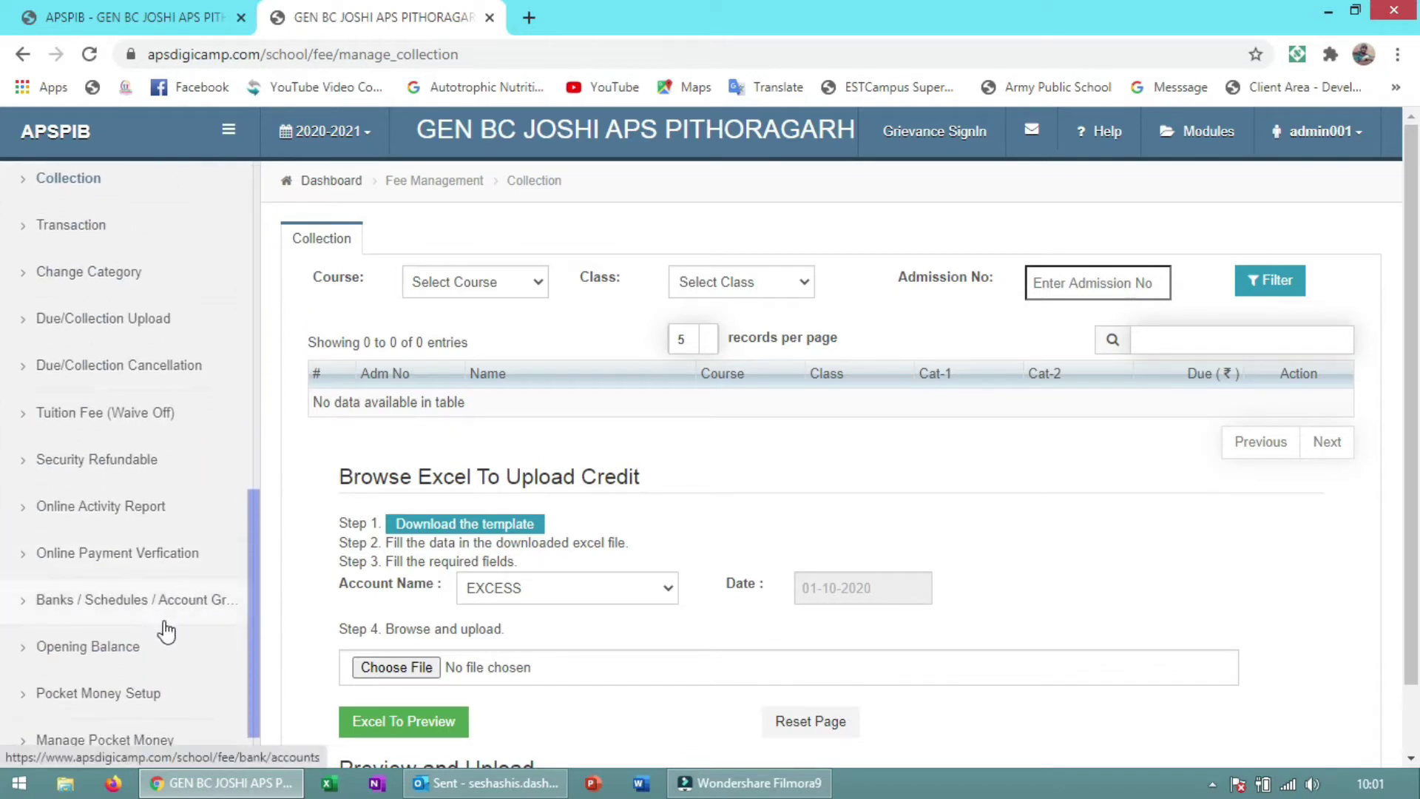
{"action": "left_click", "coordinate": [144, 651]}
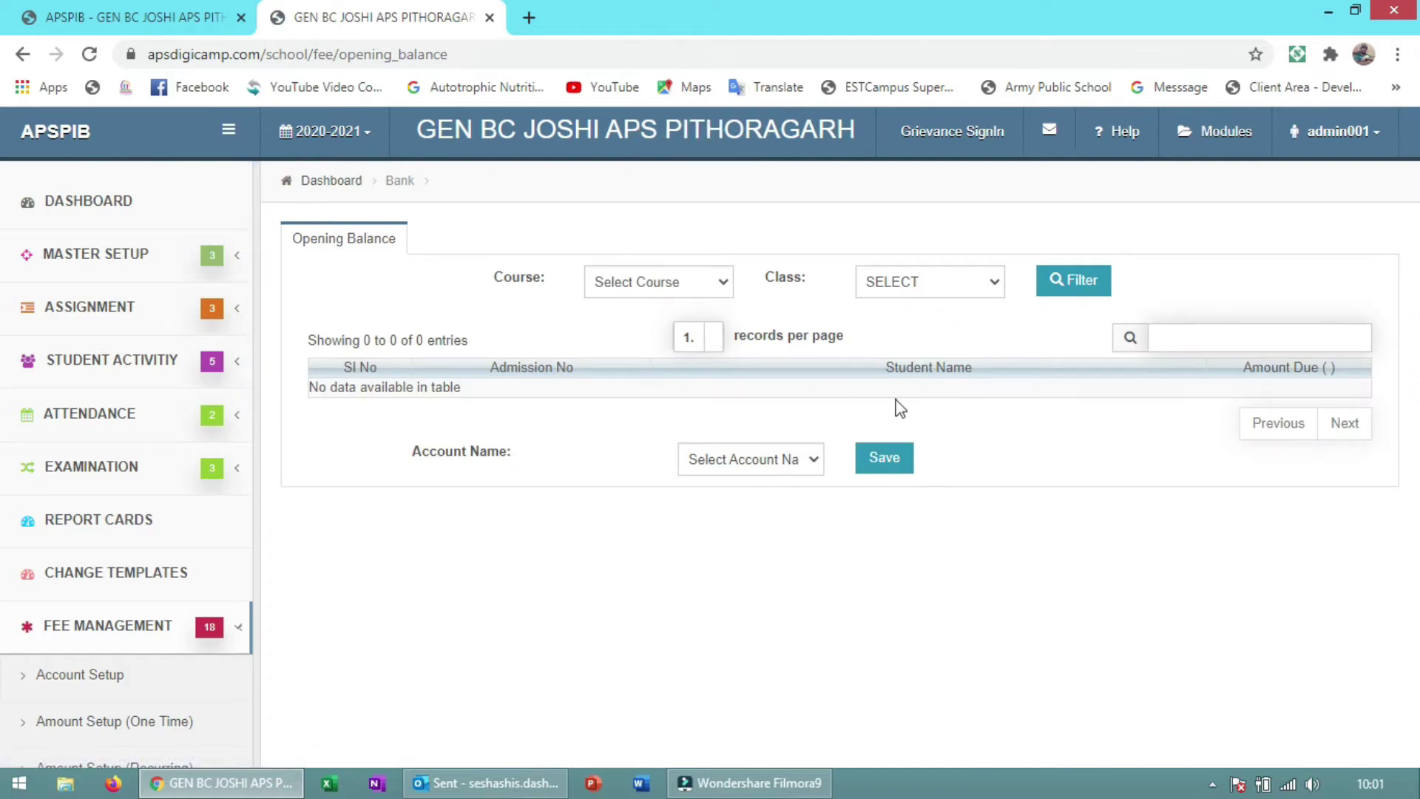
{"action": "left_click", "coordinate": [804, 459]}
{"action": "left_click", "coordinate": [764, 504]}
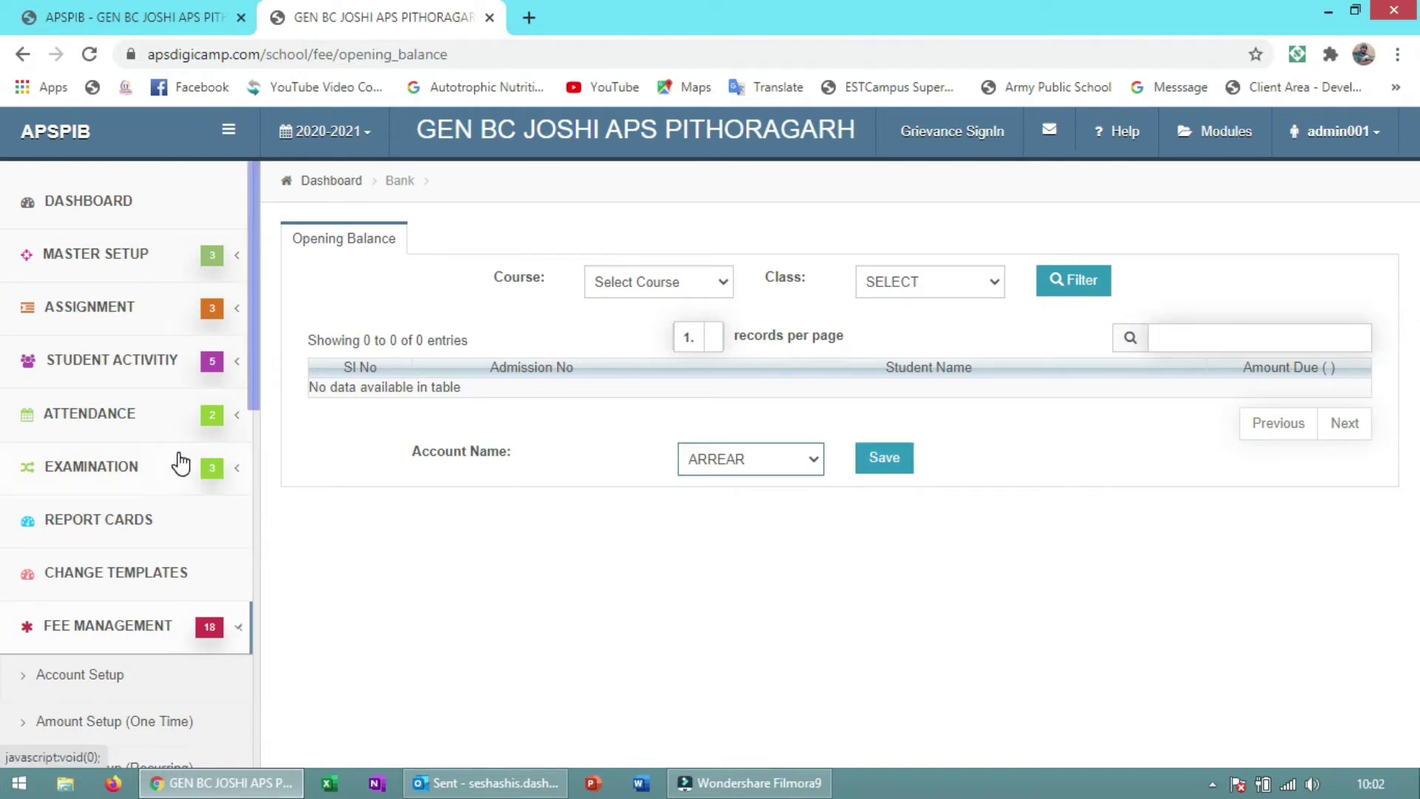
Open the Security Refundable page and examine the account head of the first student listed for refund upload.
{"action": "left_click_drag", "start_coordinate": [253, 376], "coordinate": [253, 577]}
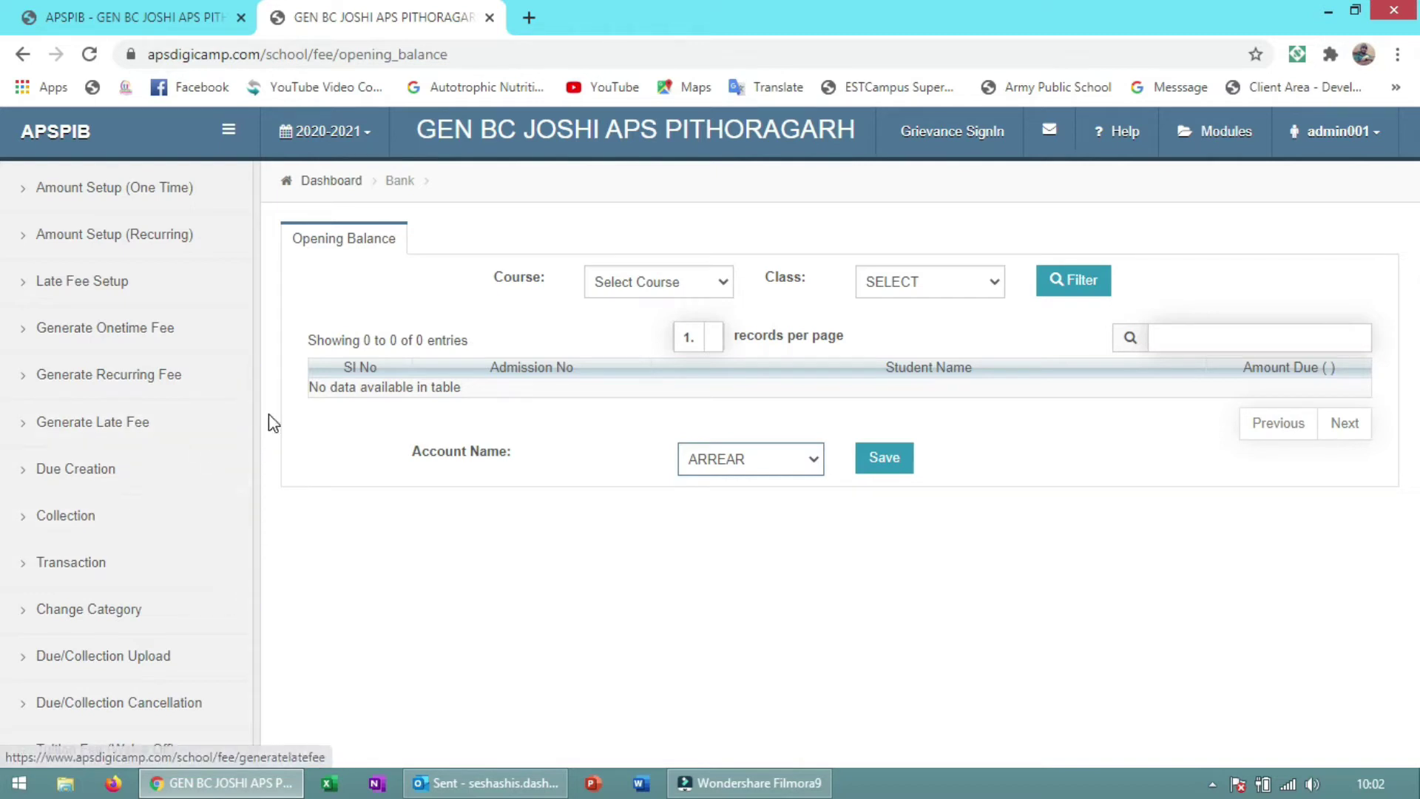
{"action": "left_click_drag", "start_coordinate": [254, 409], "coordinate": [255, 481]}
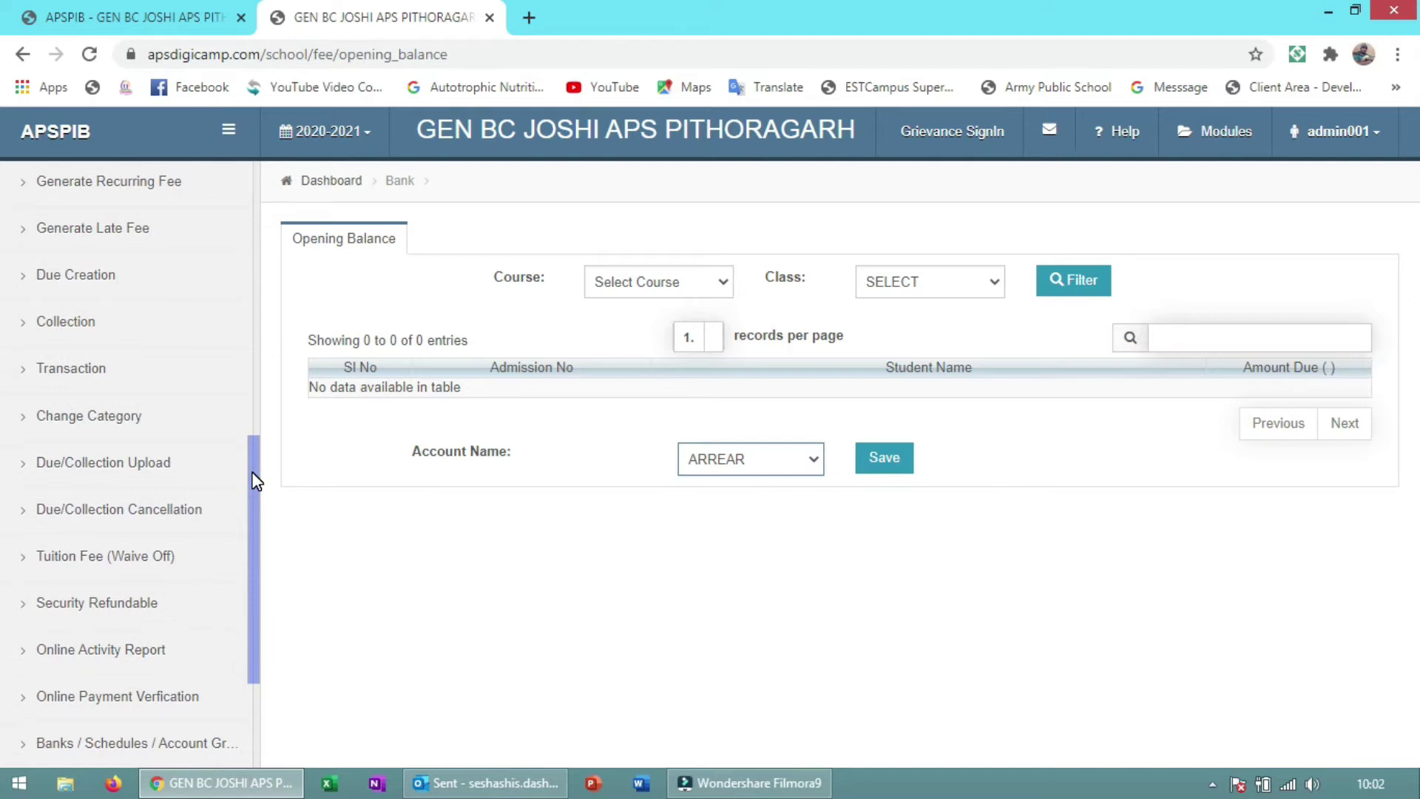
{"action": "left_click_drag", "start_coordinate": [255, 481], "coordinate": [253, 605]}
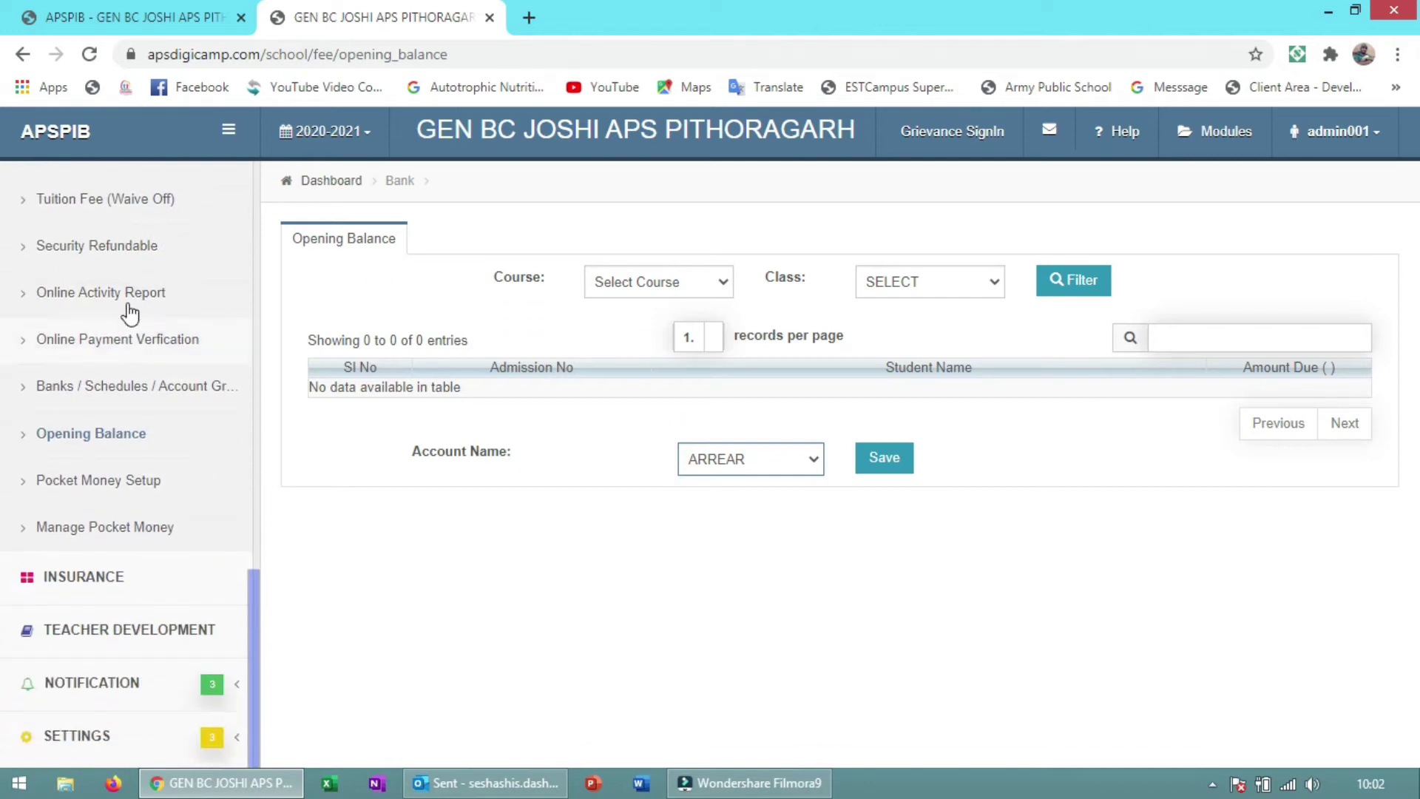
{"action": "left_click", "coordinate": [134, 251]}
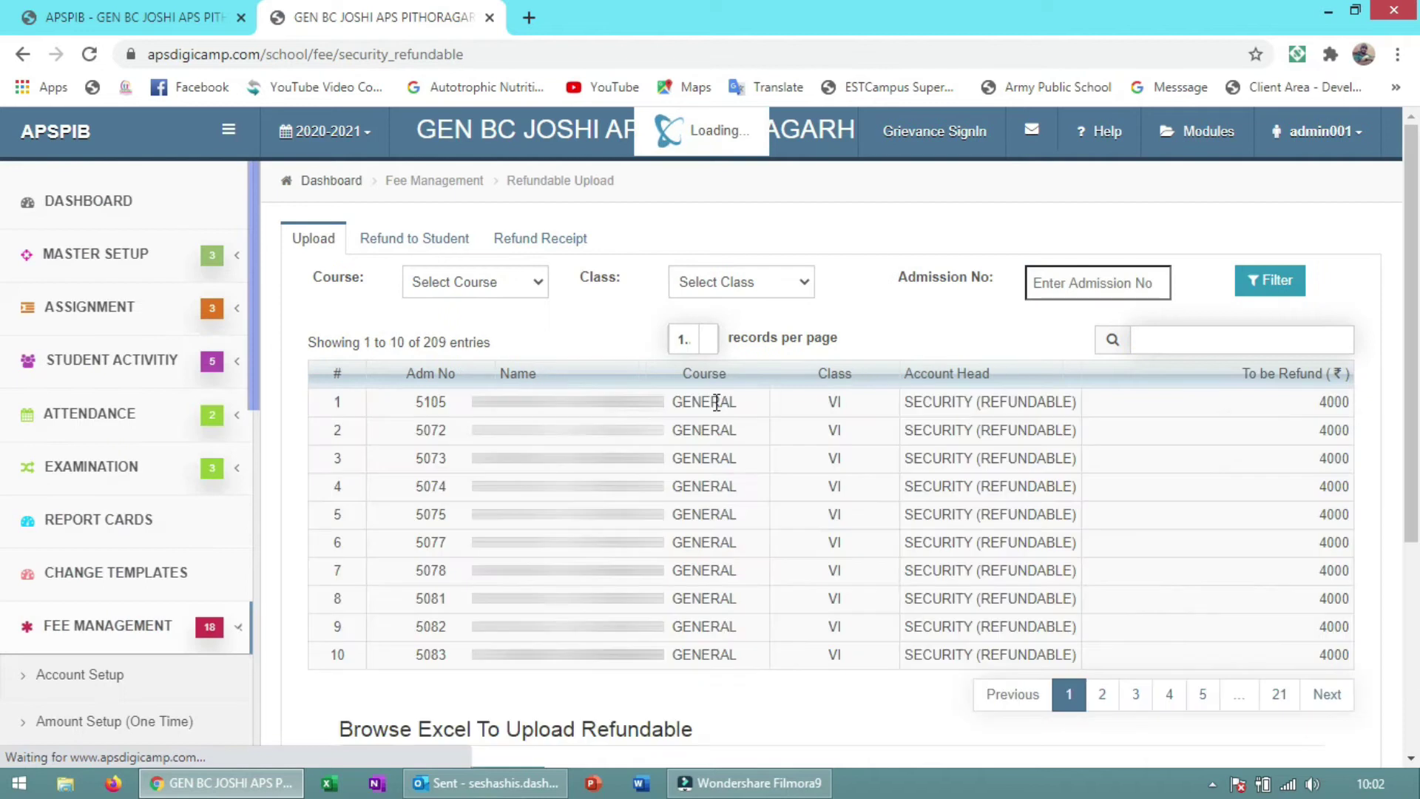
{"action": "left_click", "coordinate": [902, 403]}
{"action": "left_click_drag", "start_coordinate": [919, 403], "coordinate": [1166, 415]}
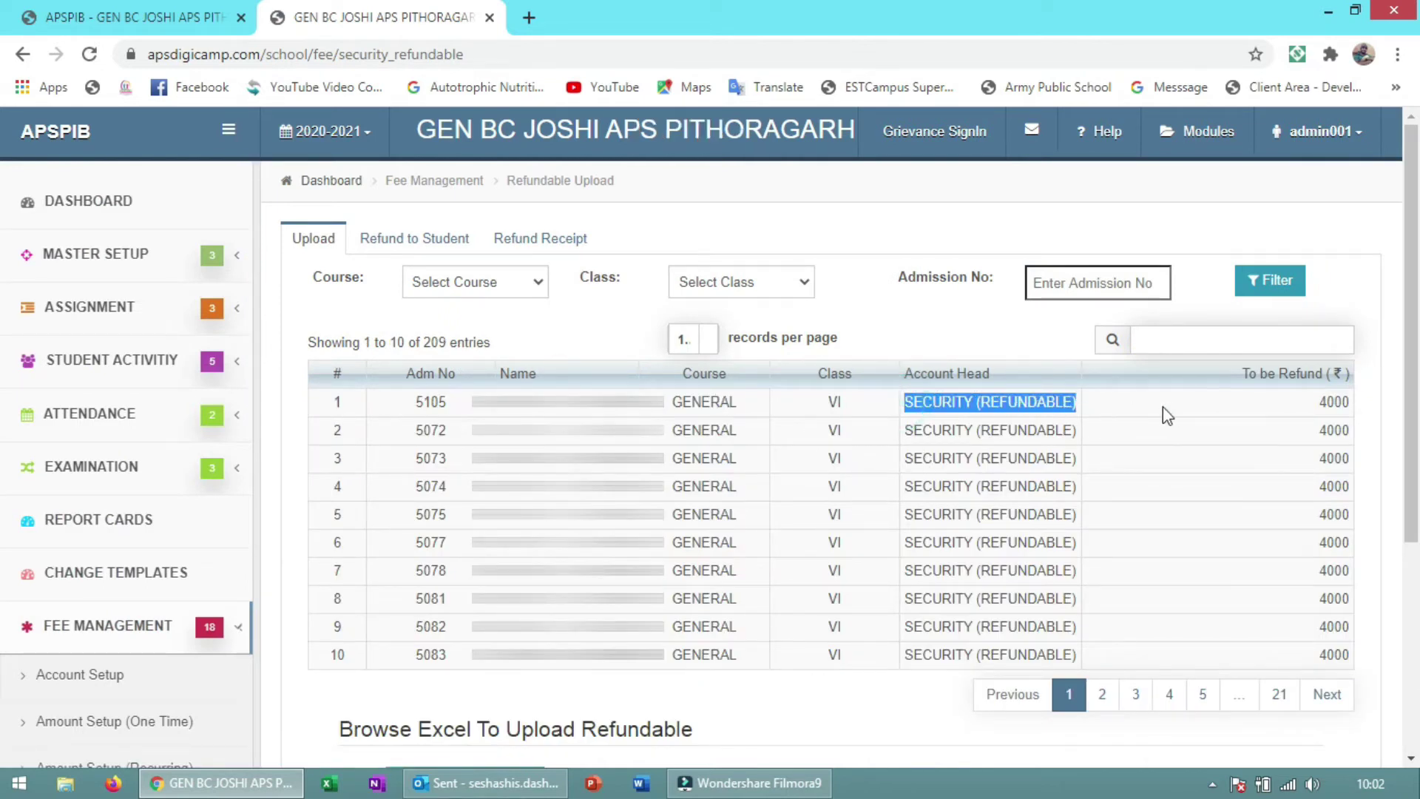
{"action": "left_click", "coordinate": [1071, 405]}
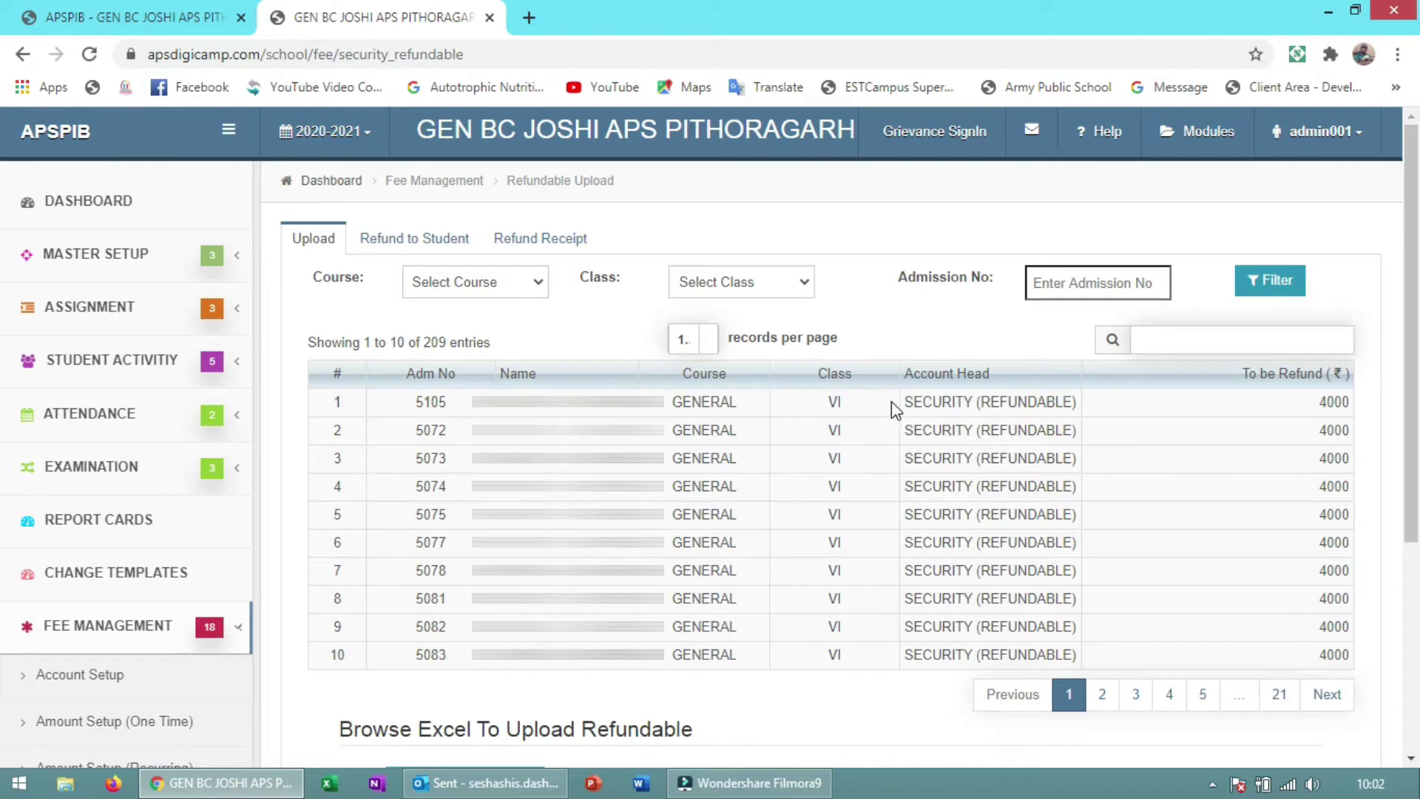
{"action": "left_click_drag", "start_coordinate": [904, 400], "coordinate": [1151, 397]}
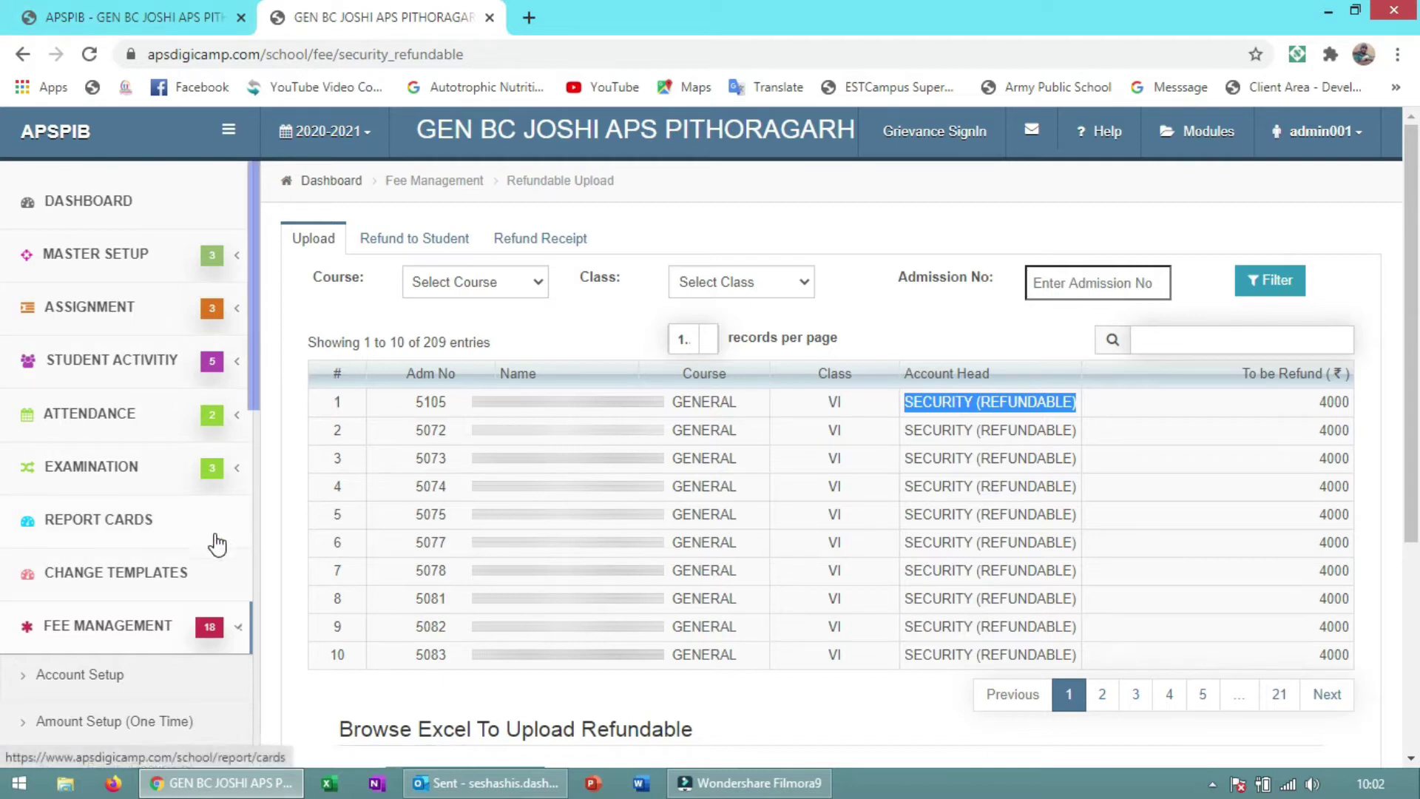
Open Account Setup in a new tab, search for "se", check the security head's Refundable setting, and close the tab.
{"action": "right_click", "coordinate": [105, 677]}
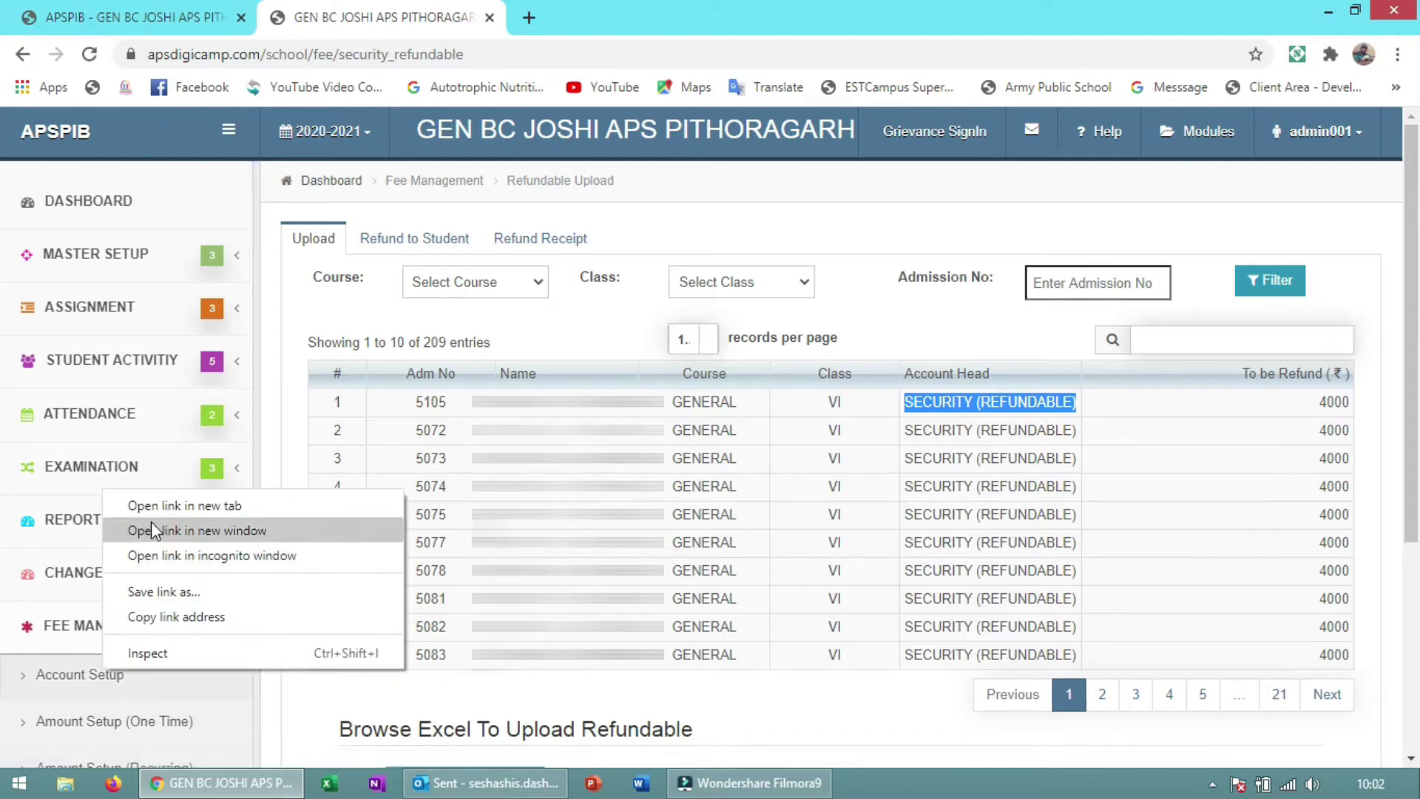
{"action": "left_click", "coordinate": [158, 502]}
{"action": "left_click", "coordinate": [568, 13]}
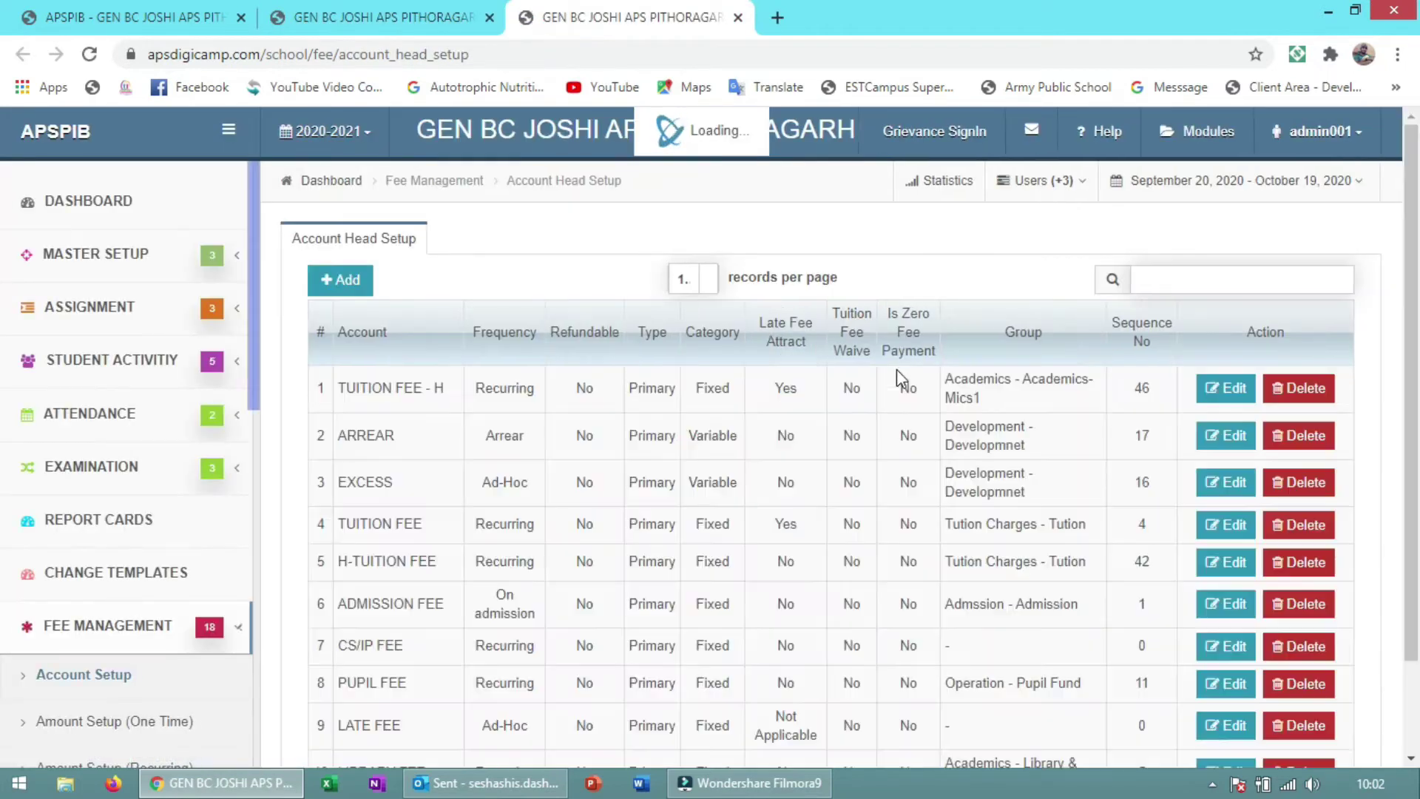
{"action": "left_click", "coordinate": [1184, 278]}
{"action": "type", "text": "se"}
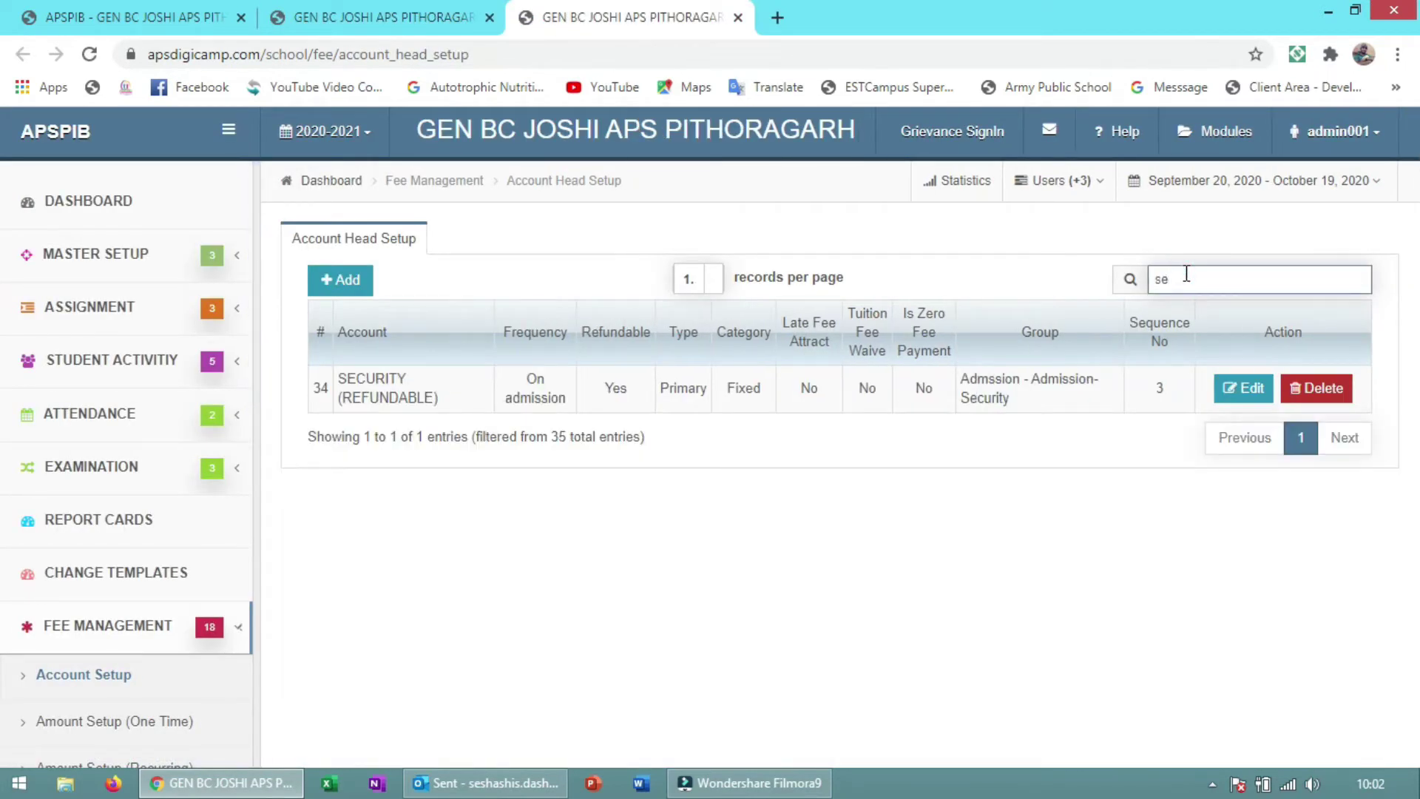
{"action": "double_click", "coordinate": [611, 384]}
{"action": "left_click", "coordinate": [737, 18]}
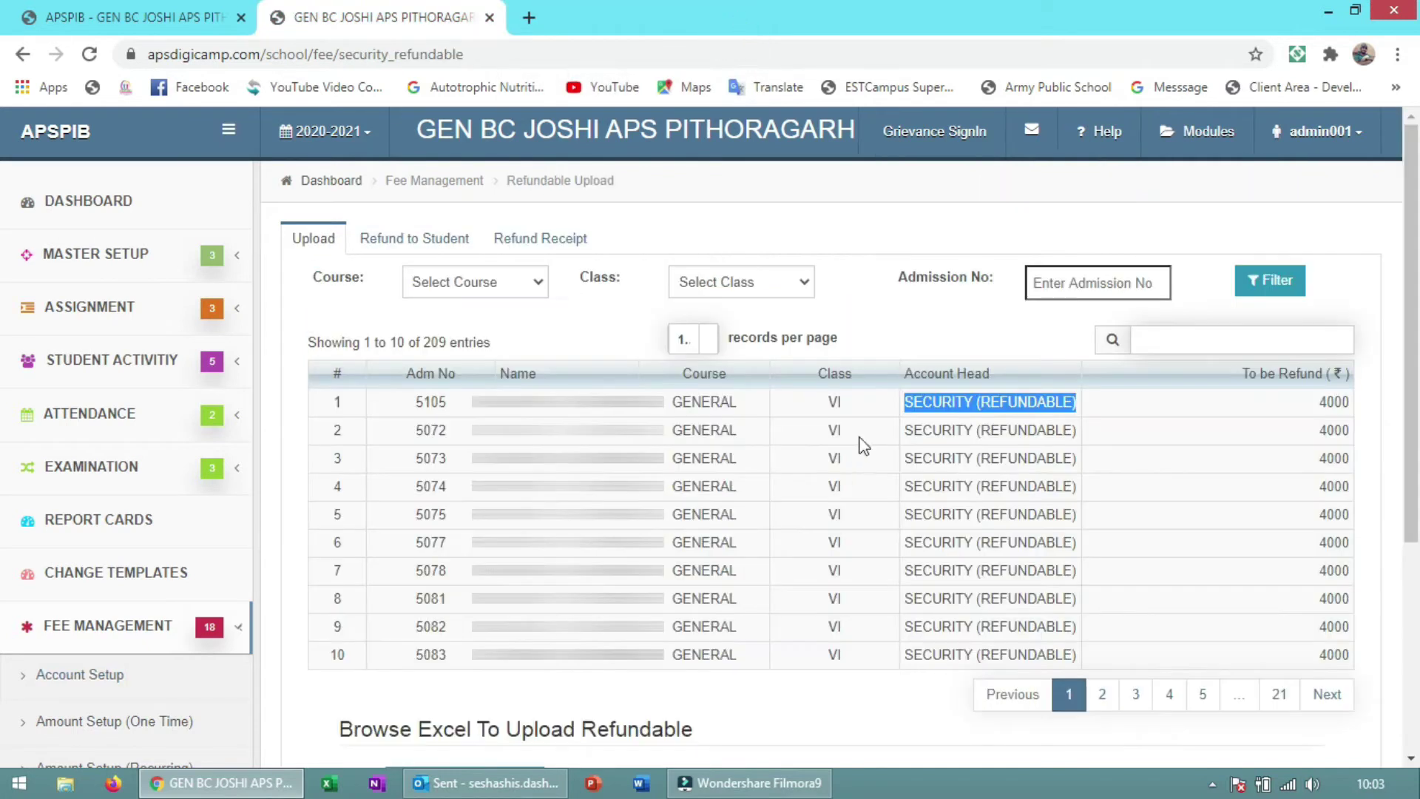
Review the student security refund list and download the Excel template for uploading refundable amounts.
{"action": "left_click", "coordinate": [1002, 578]}
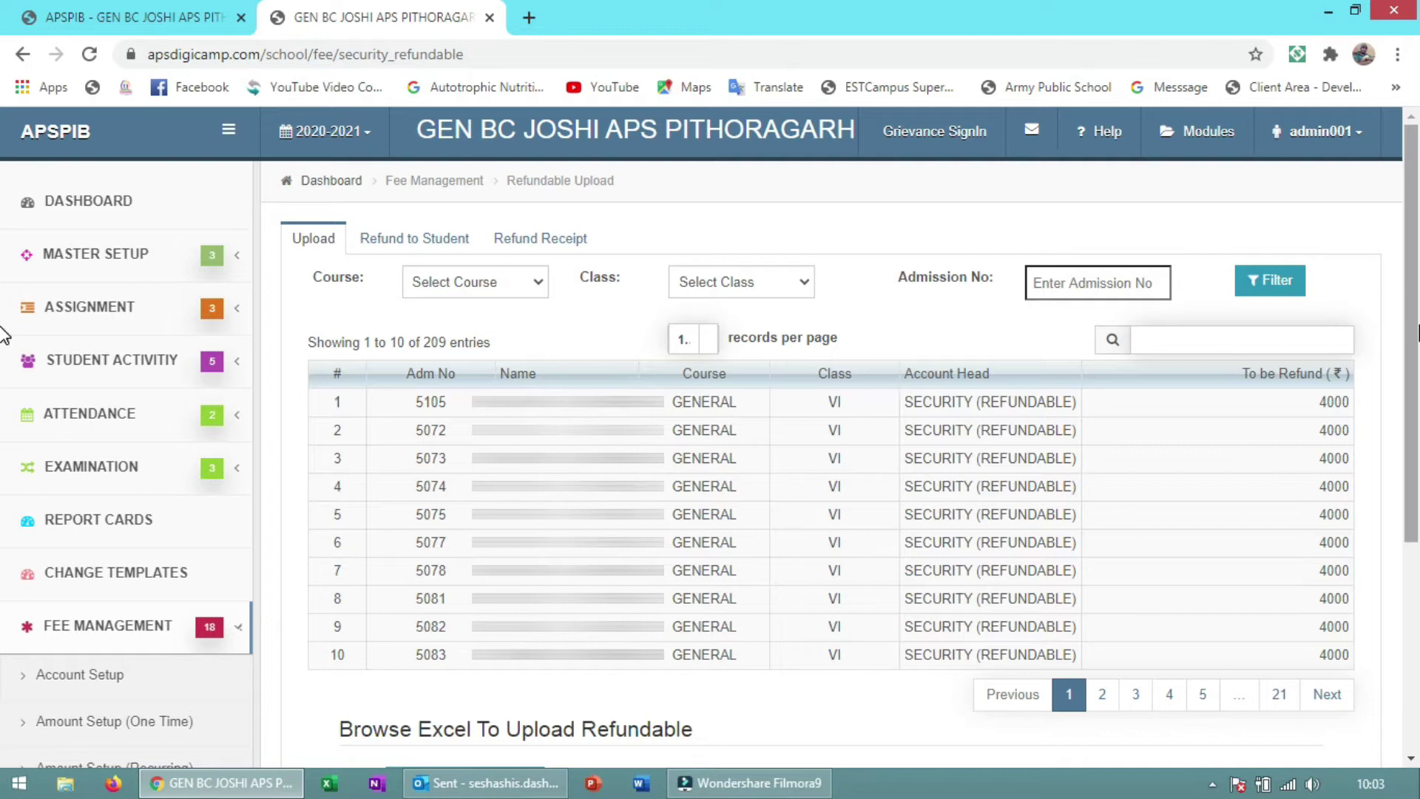
{"action": "left_click_drag", "start_coordinate": [1417, 333], "coordinate": [1416, 562]}
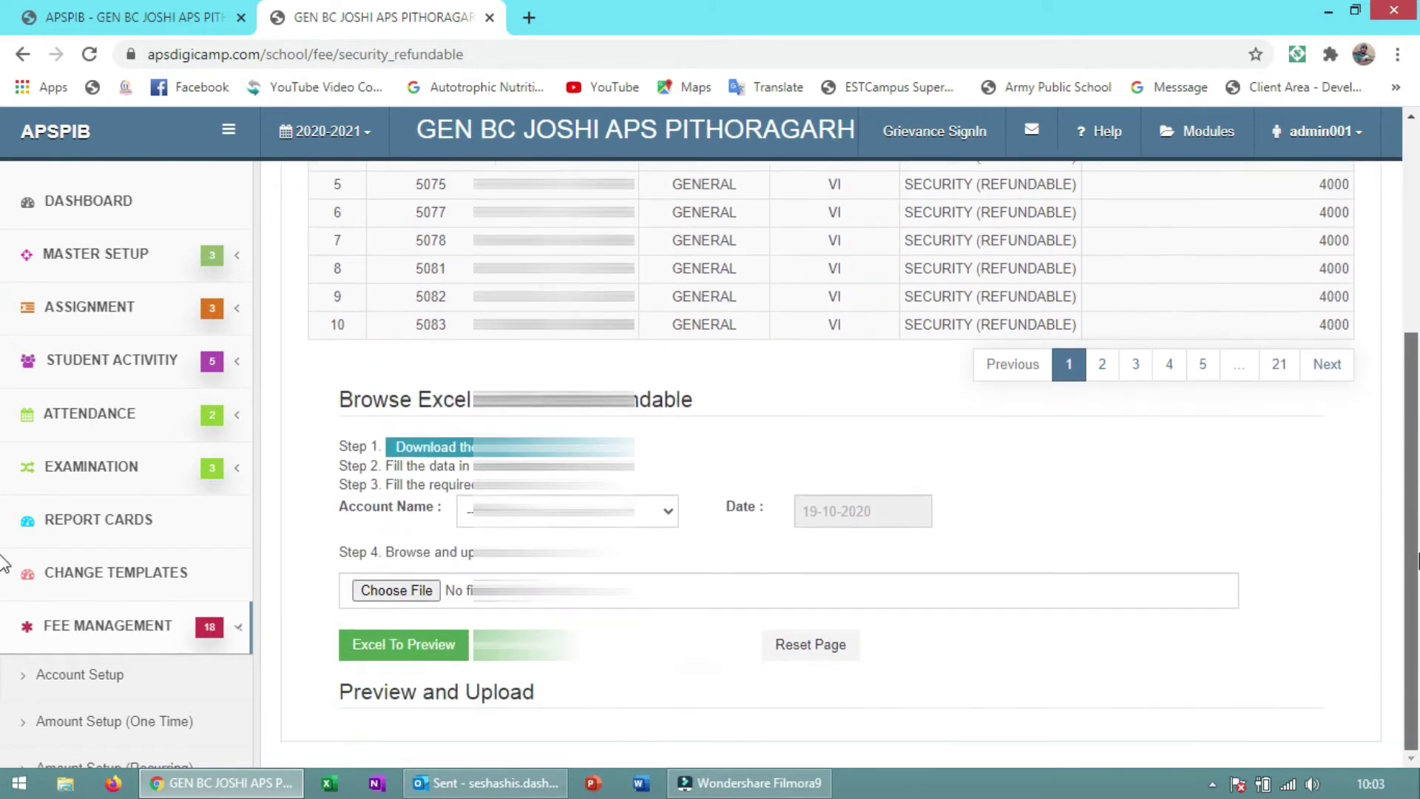
{"action": "left_click_drag", "start_coordinate": [1417, 633], "coordinate": [1414, 318]}
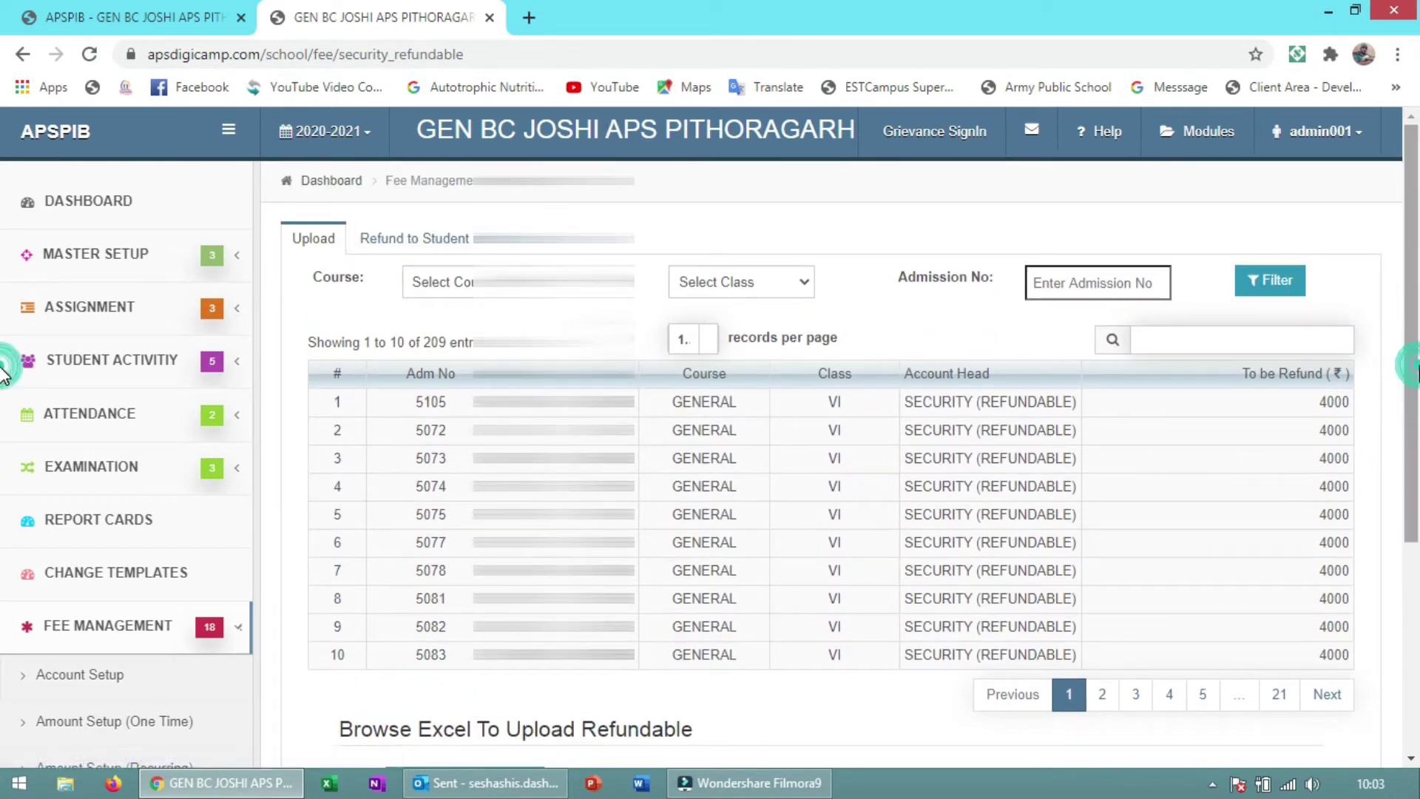
{"action": "scroll", "coordinate": [8, 366], "scroll_direction": "down", "scroll_amount": 4}
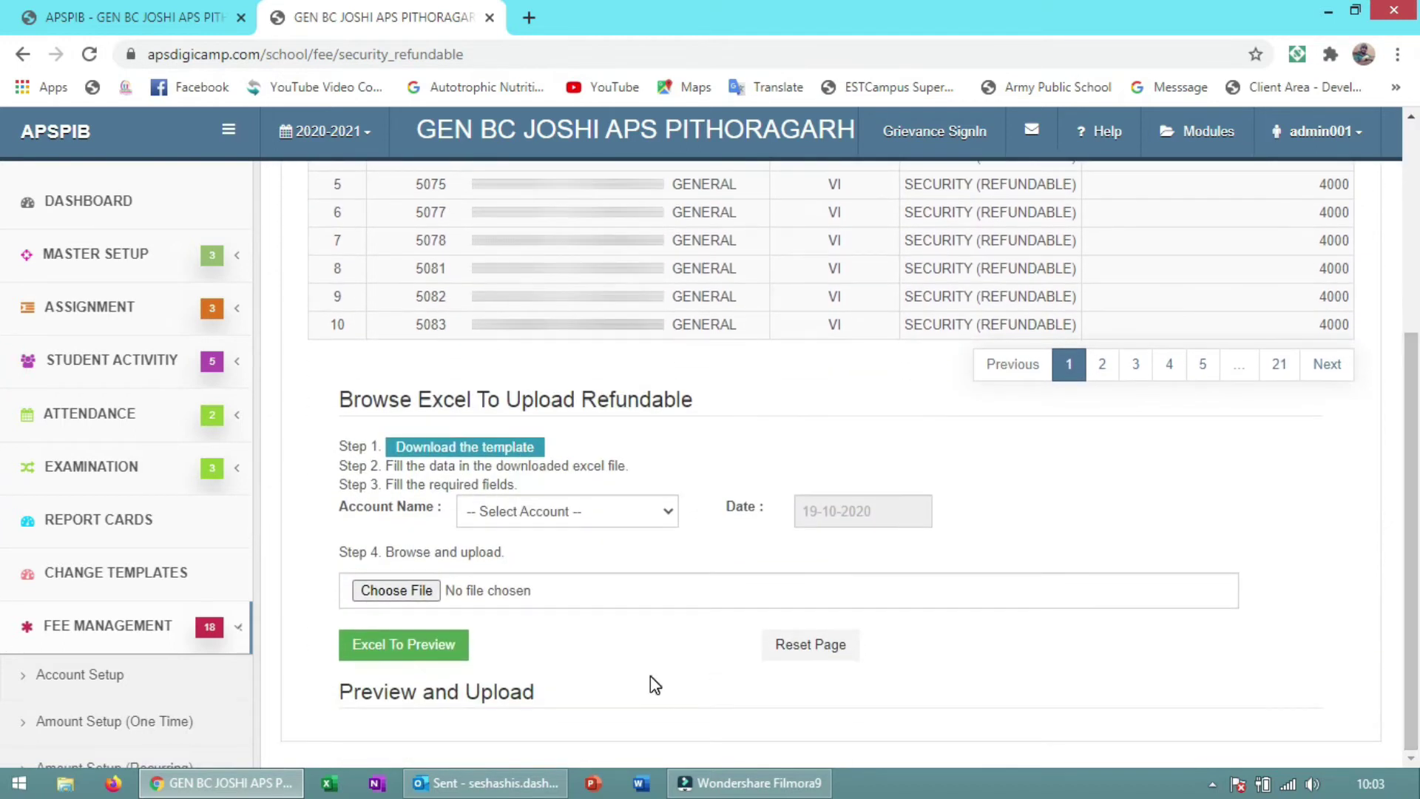
{"action": "left_click", "coordinate": [508, 453]}
Set the refundable upload's account name to CLOTHING FEE and check the date picker without changing the date.
{"action": "left_click", "coordinate": [574, 510]}
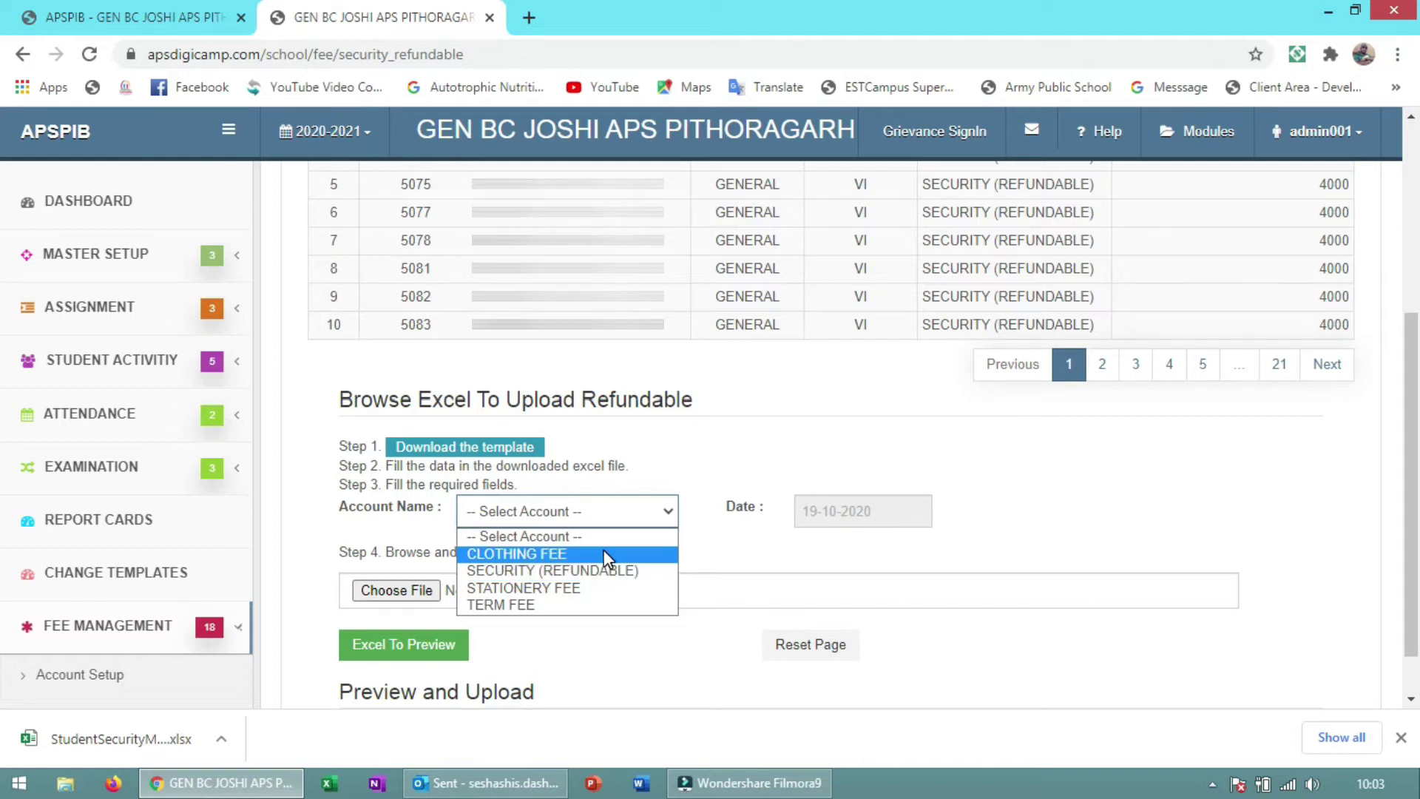
{"action": "left_click", "coordinate": [599, 587]}
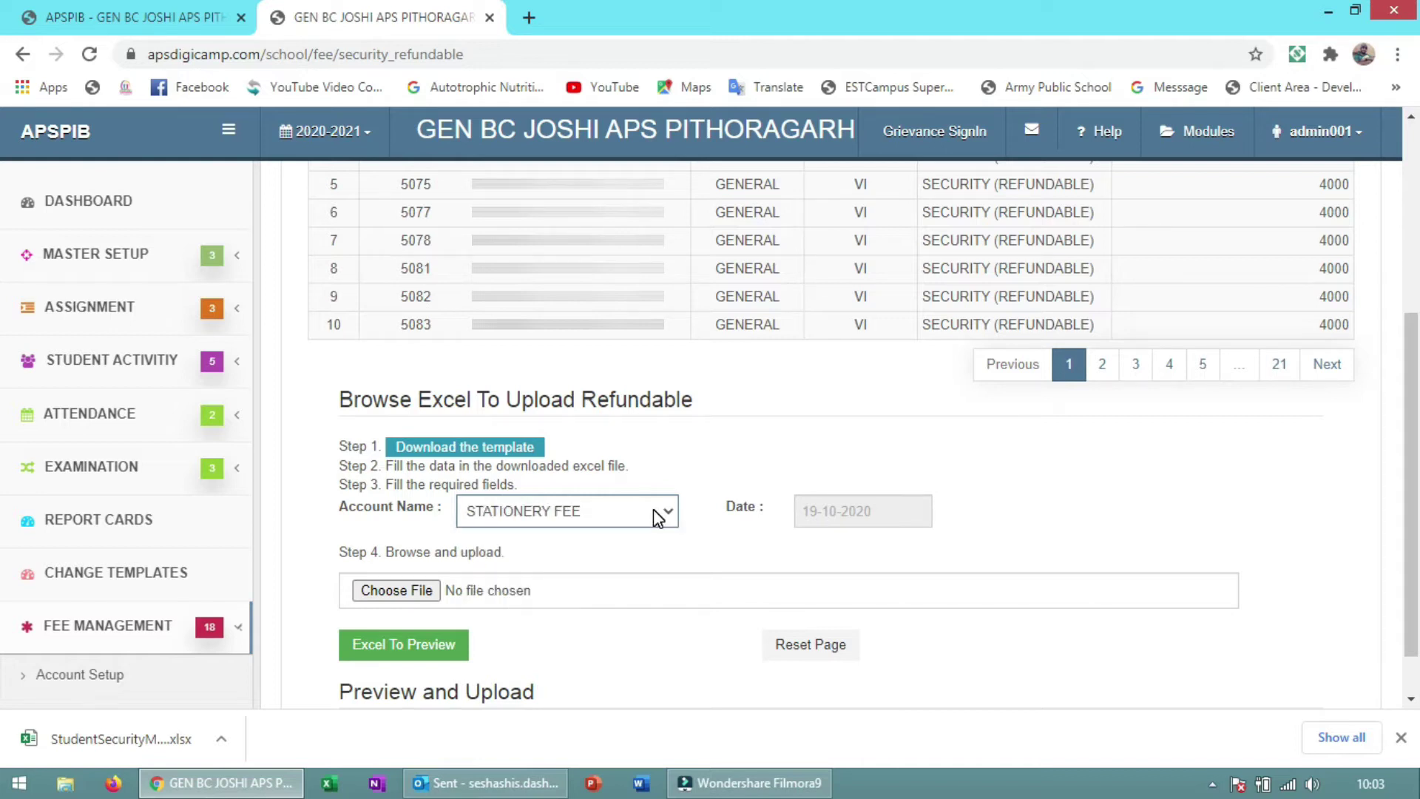
{"action": "left_click", "coordinate": [654, 511]}
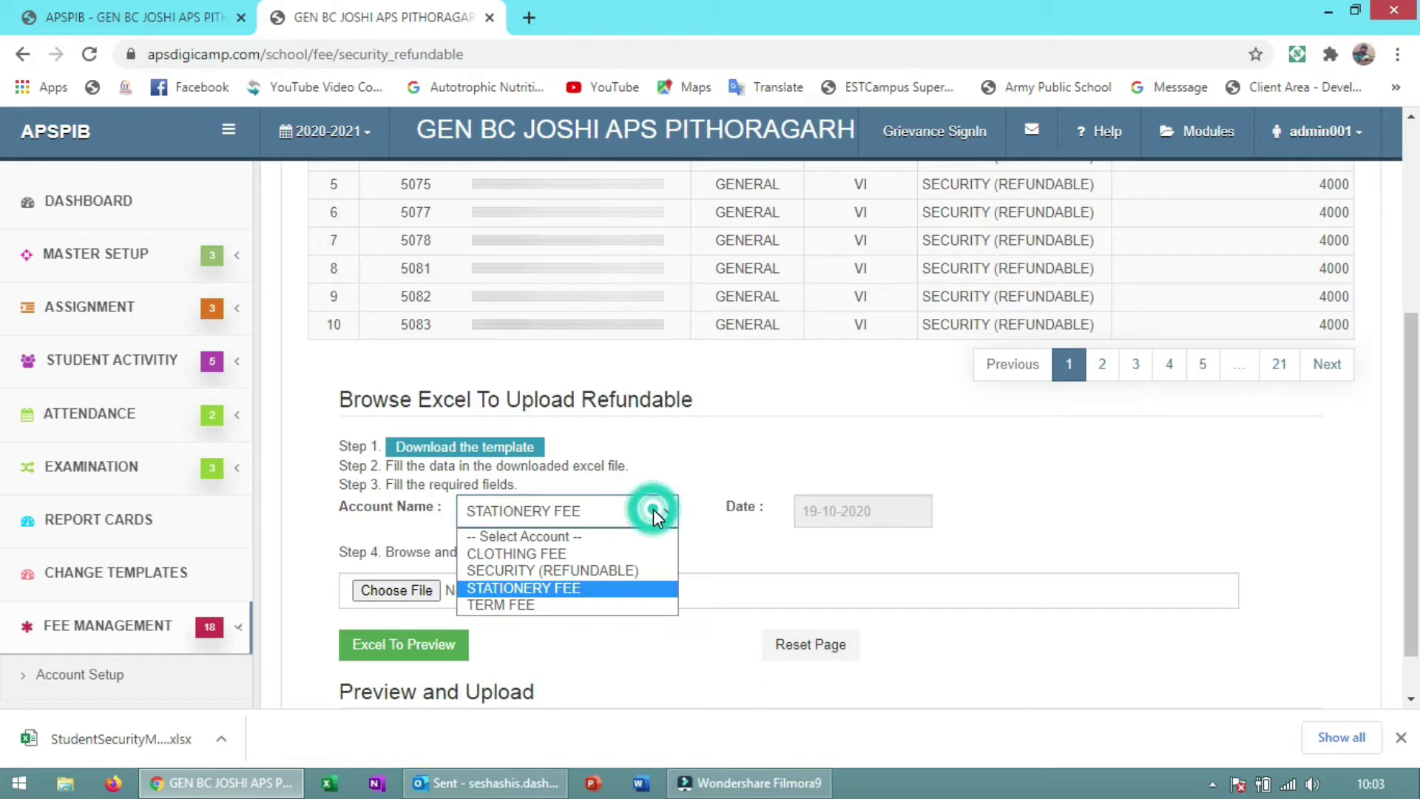
{"action": "left_click", "coordinate": [601, 551]}
{"action": "left_click", "coordinate": [834, 518]}
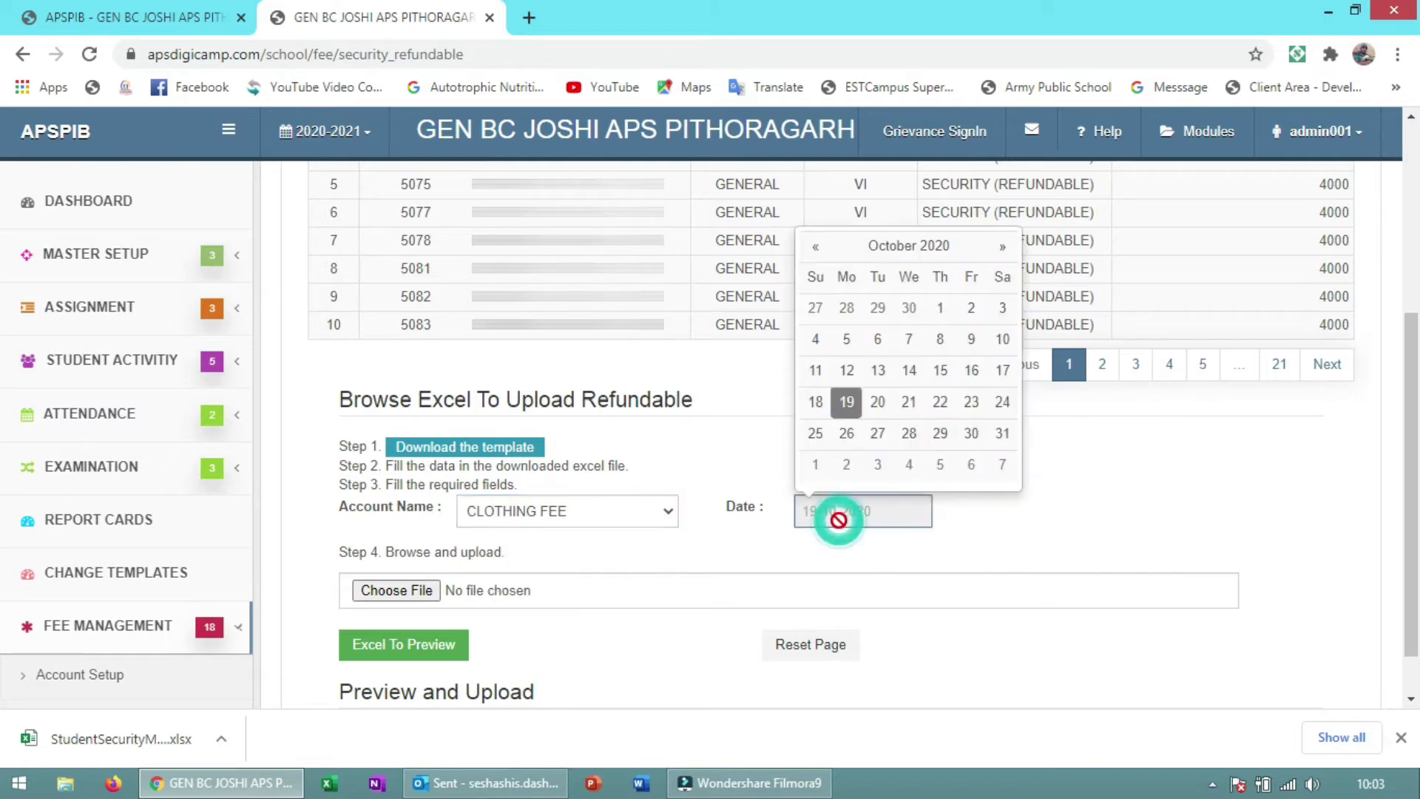
{"action": "left_click", "coordinate": [767, 470]}
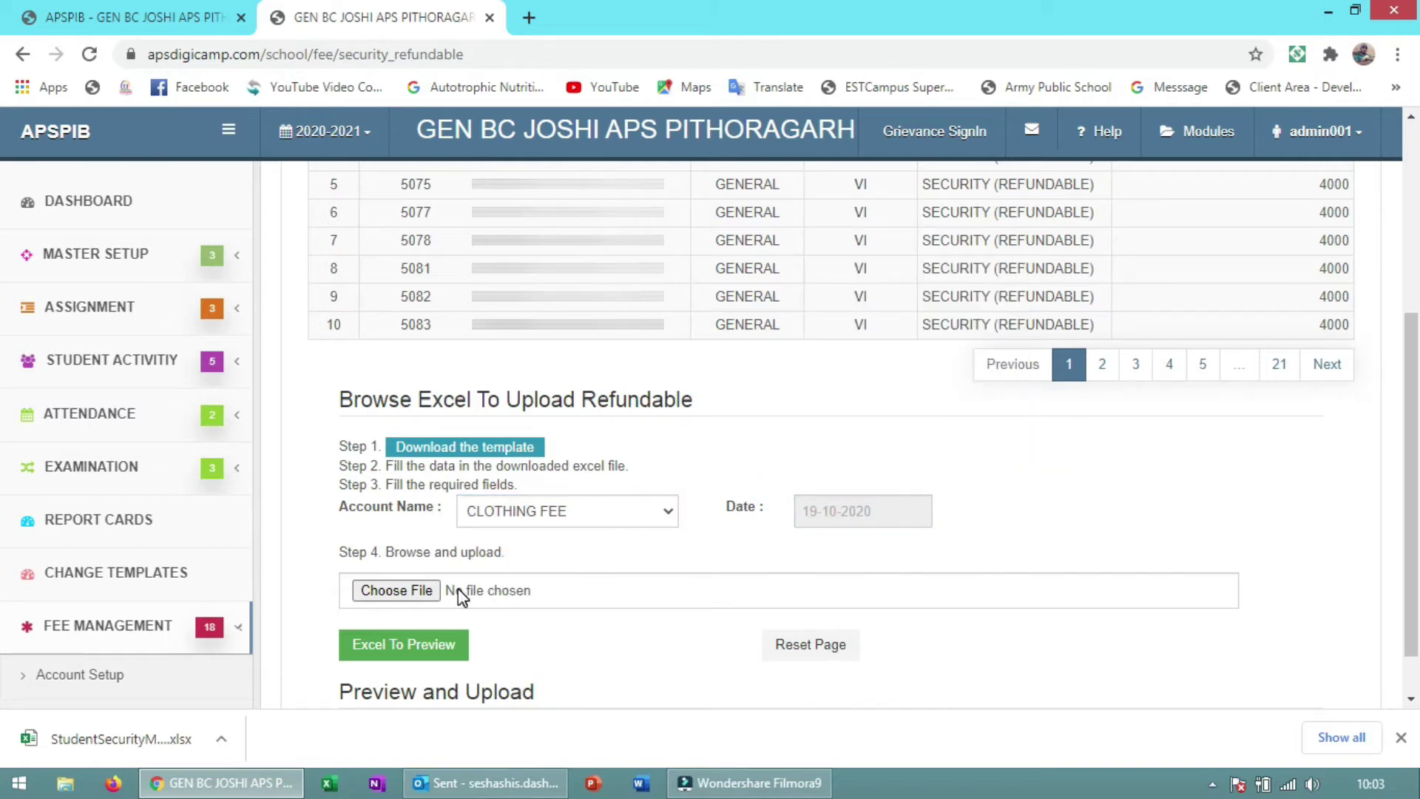
Examine the columns of the downloaded StudentSecurityMoney.xlsx template, close it, and review the account name choices on the upload form.
{"action": "left_click", "coordinate": [145, 740]}
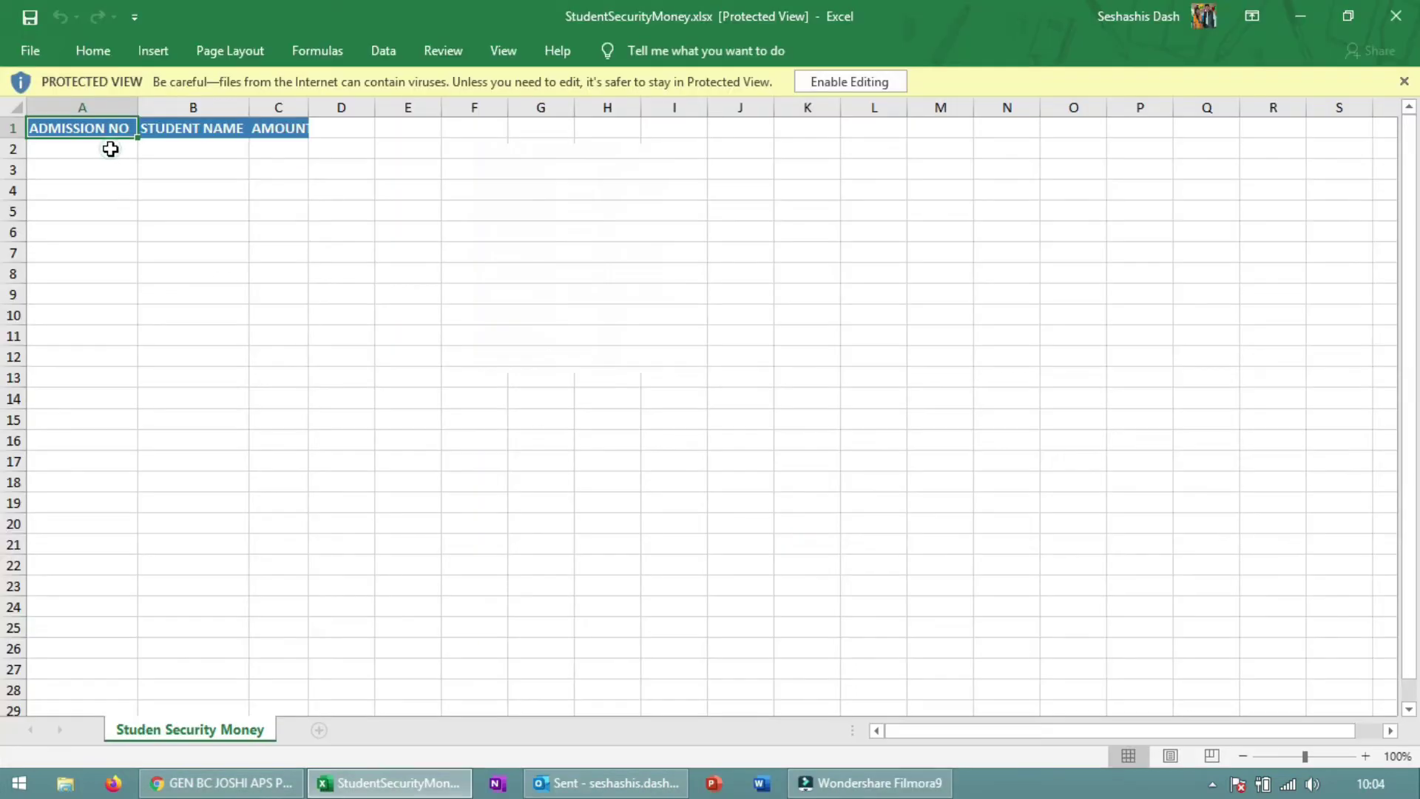
{"action": "left_click", "coordinate": [110, 150]}
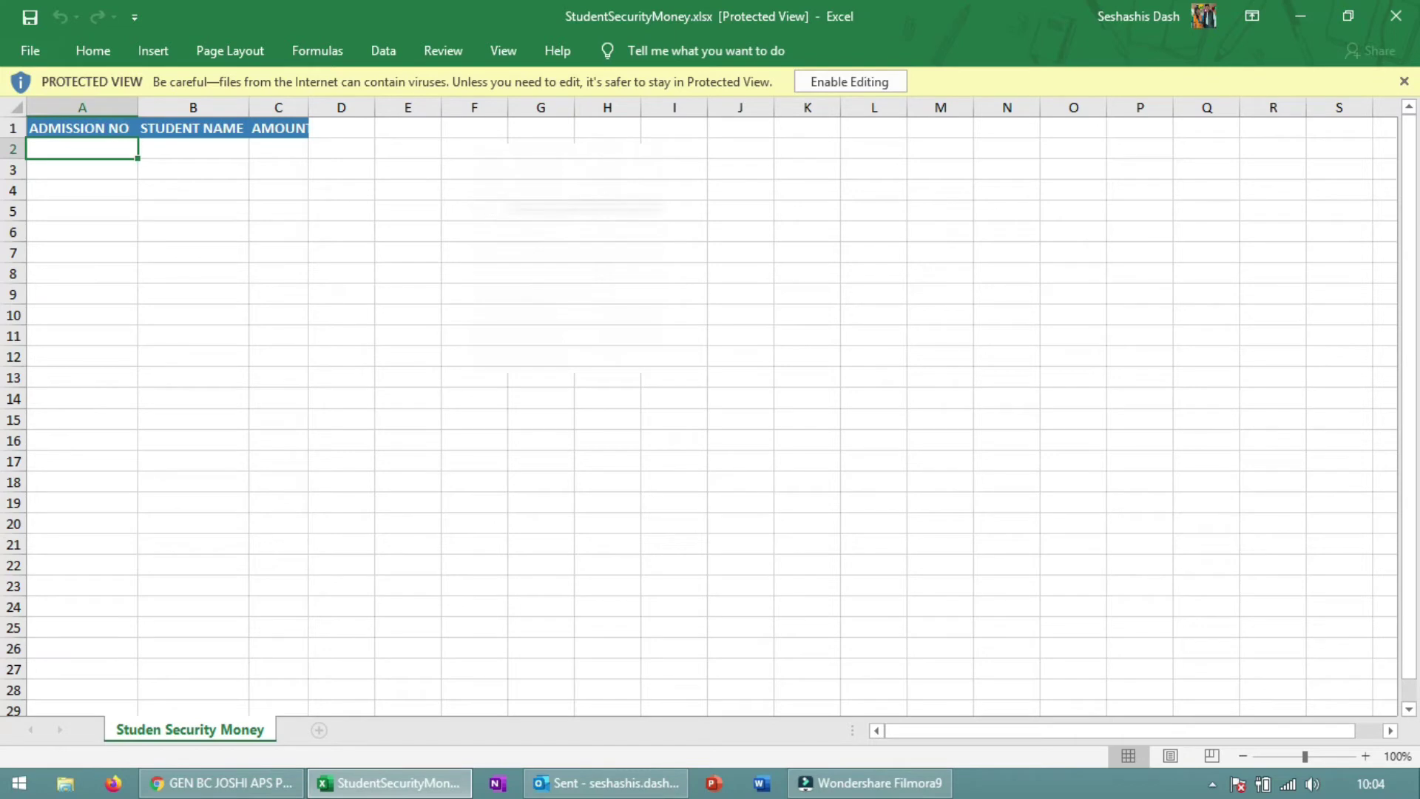
{"action": "left_click", "coordinate": [1417, 4]}
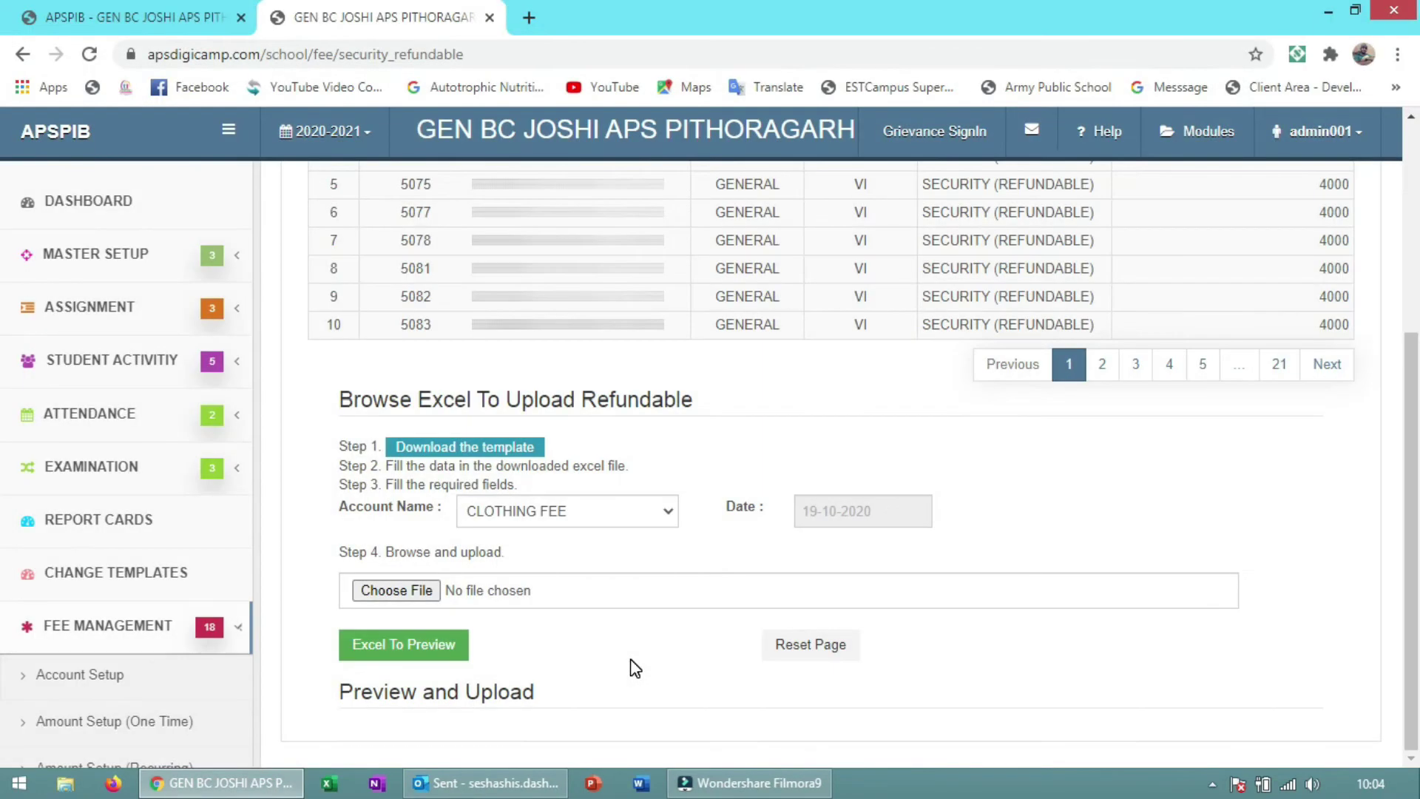
{"action": "left_click", "coordinate": [584, 518]}
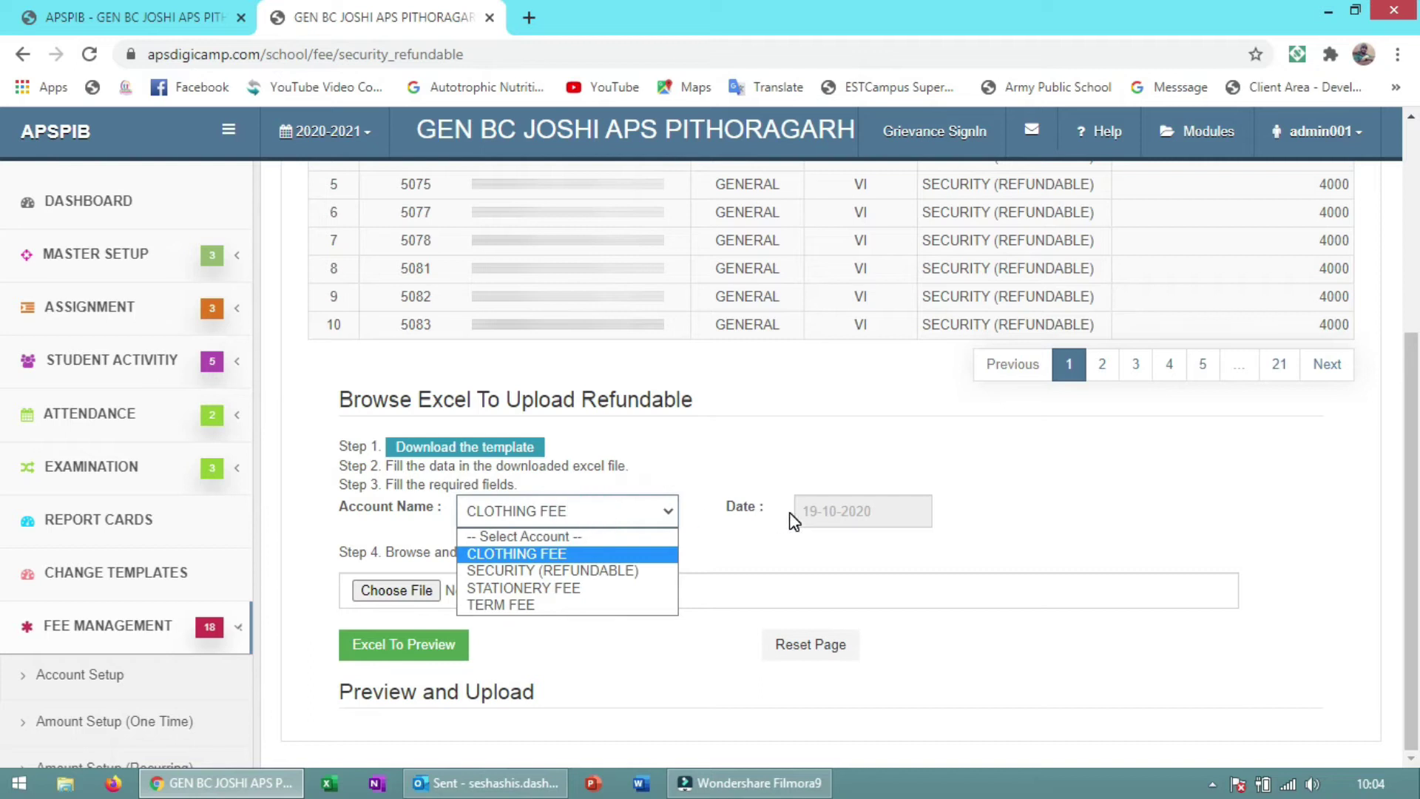
{"action": "left_click", "coordinate": [770, 425]}
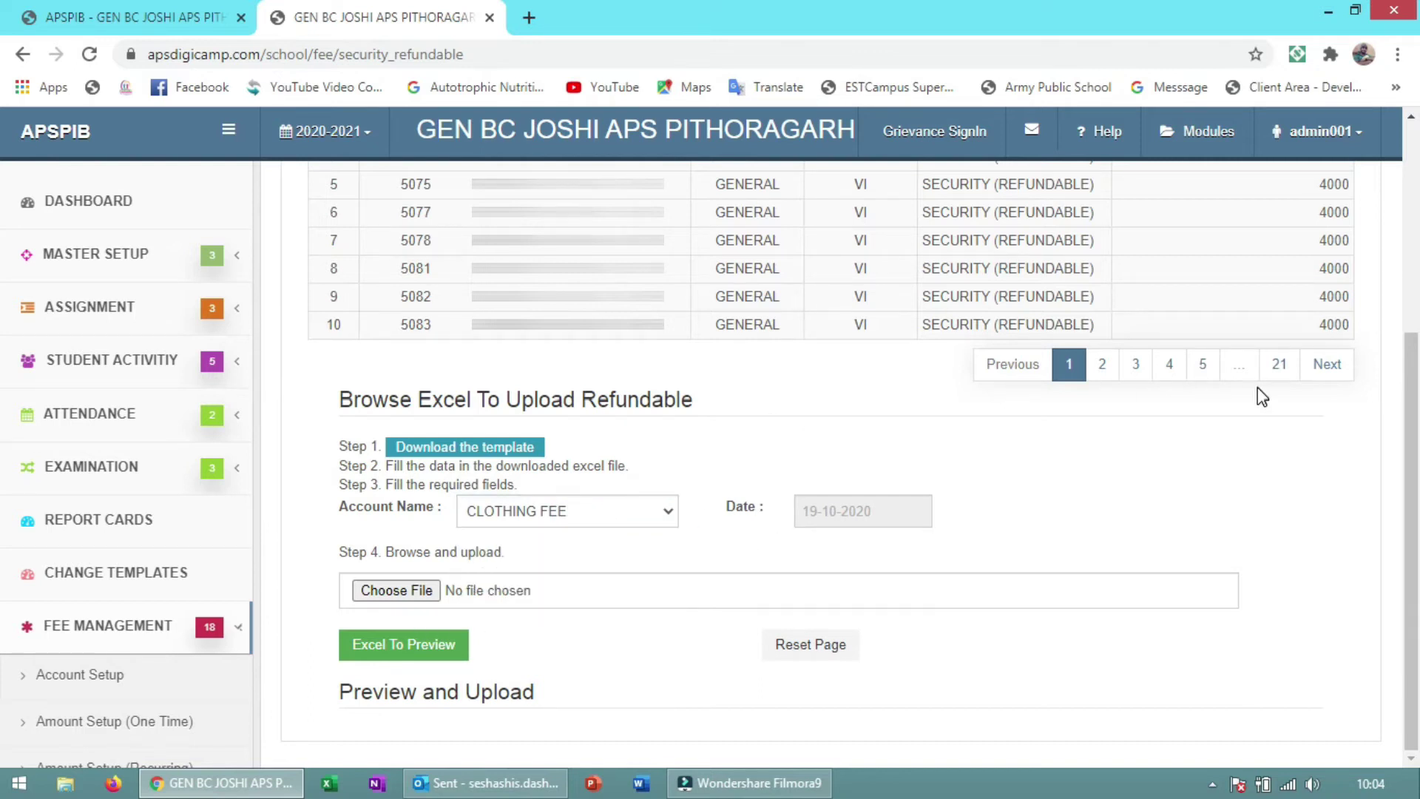
Look up the first listed student under Refund to Student by filtering on that student's admission number.
{"action": "left_click_drag", "start_coordinate": [1411, 399], "coordinate": [1417, 209]}
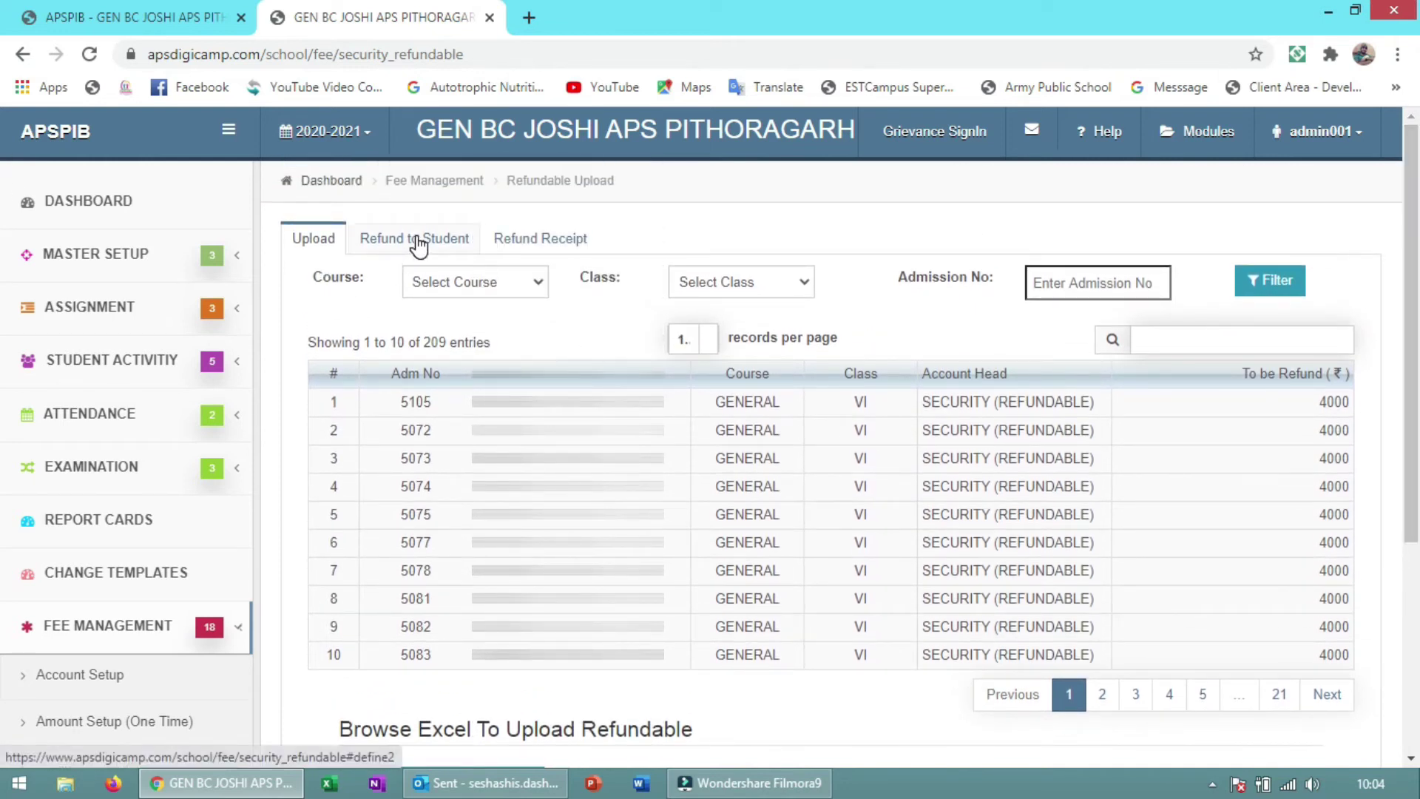
{"action": "double_click", "coordinate": [417, 403]}
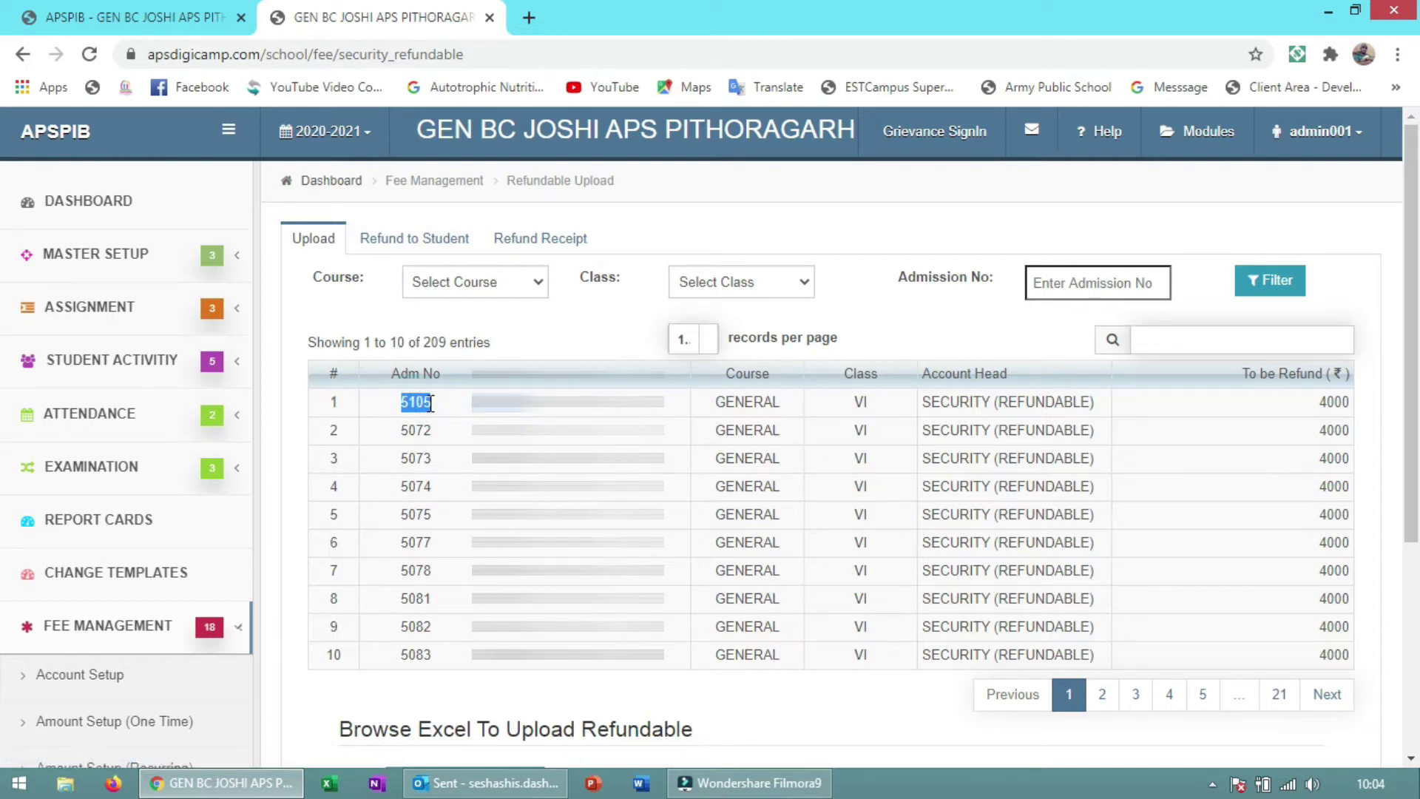
{"action": "left_click", "coordinate": [392, 244]}
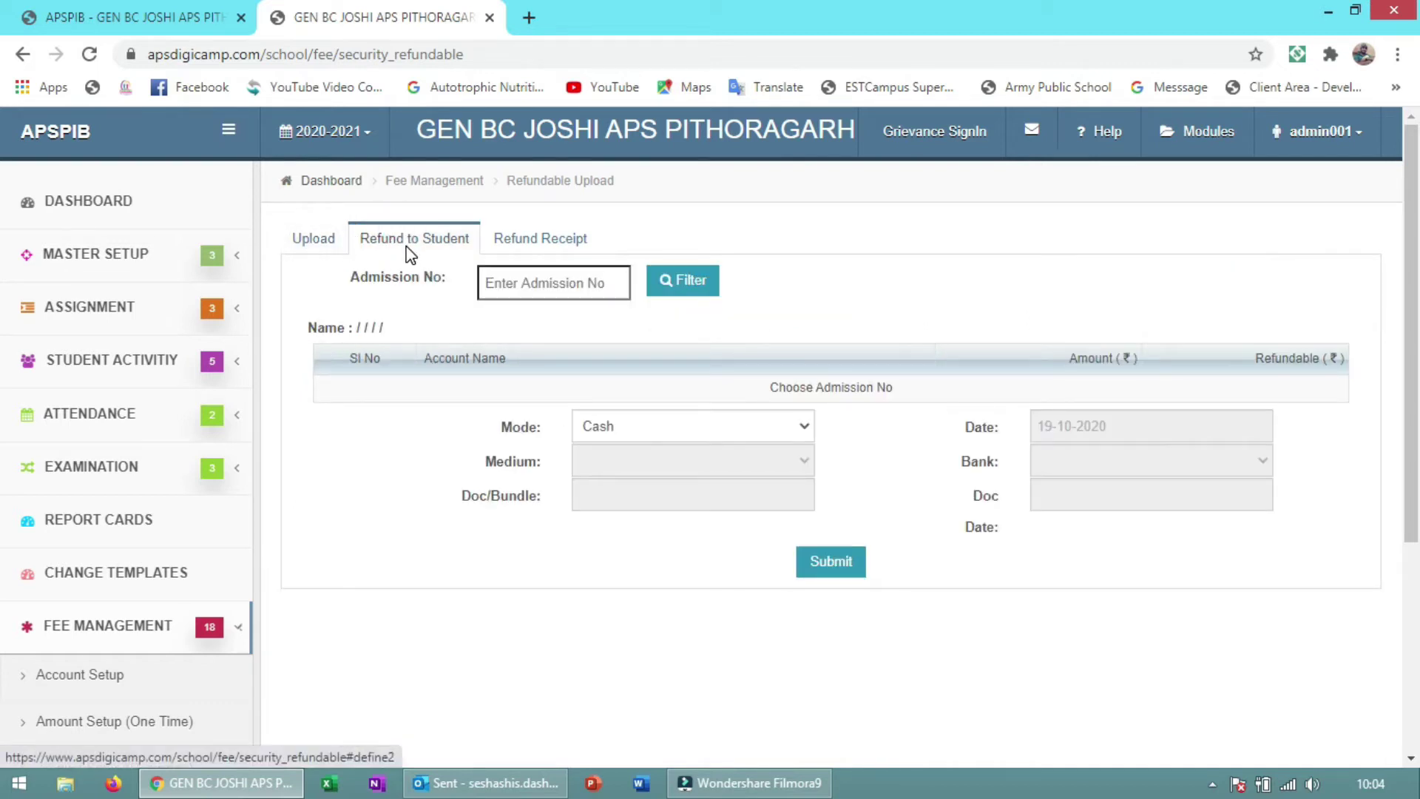
{"action": "left_click", "coordinate": [541, 284]}
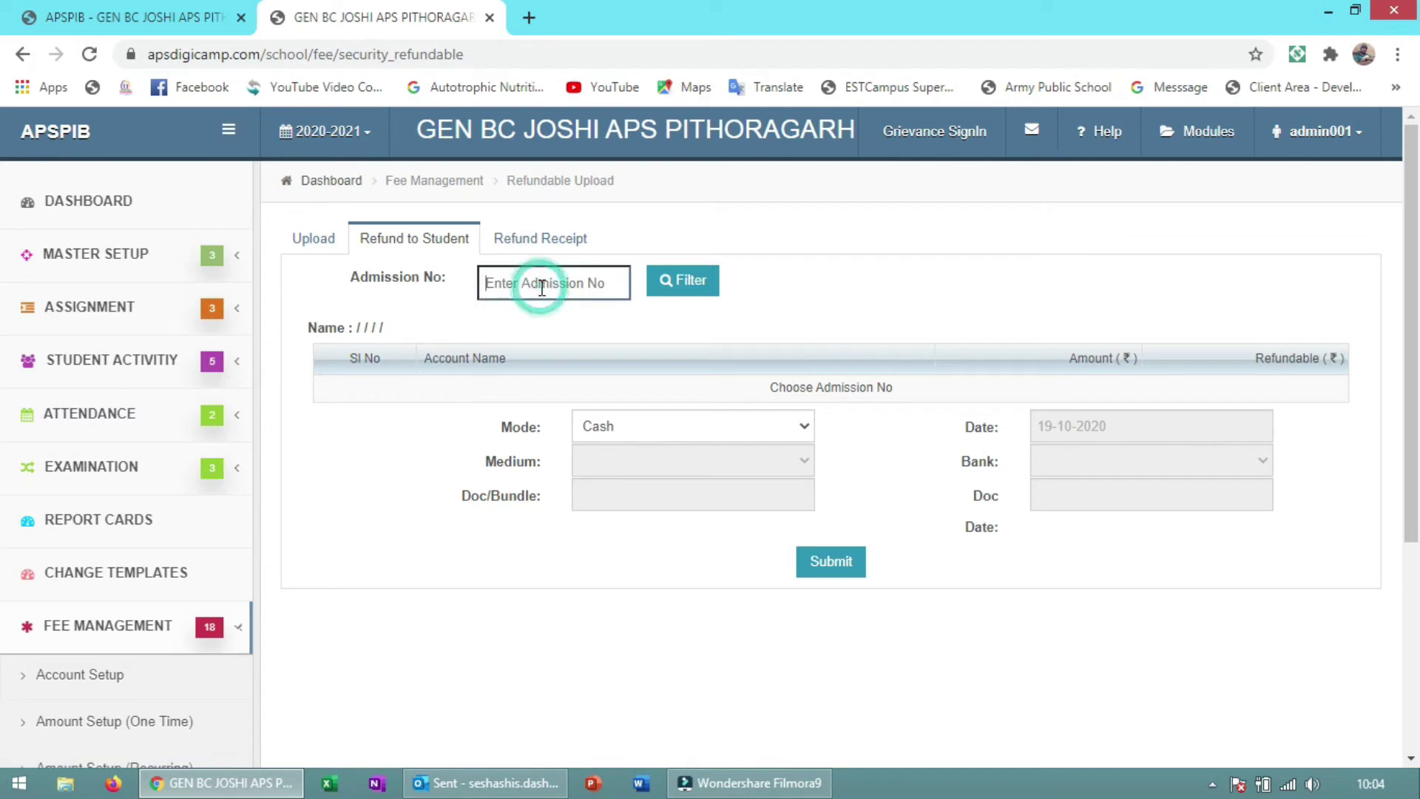
{"action": "type", "text": "5105"}
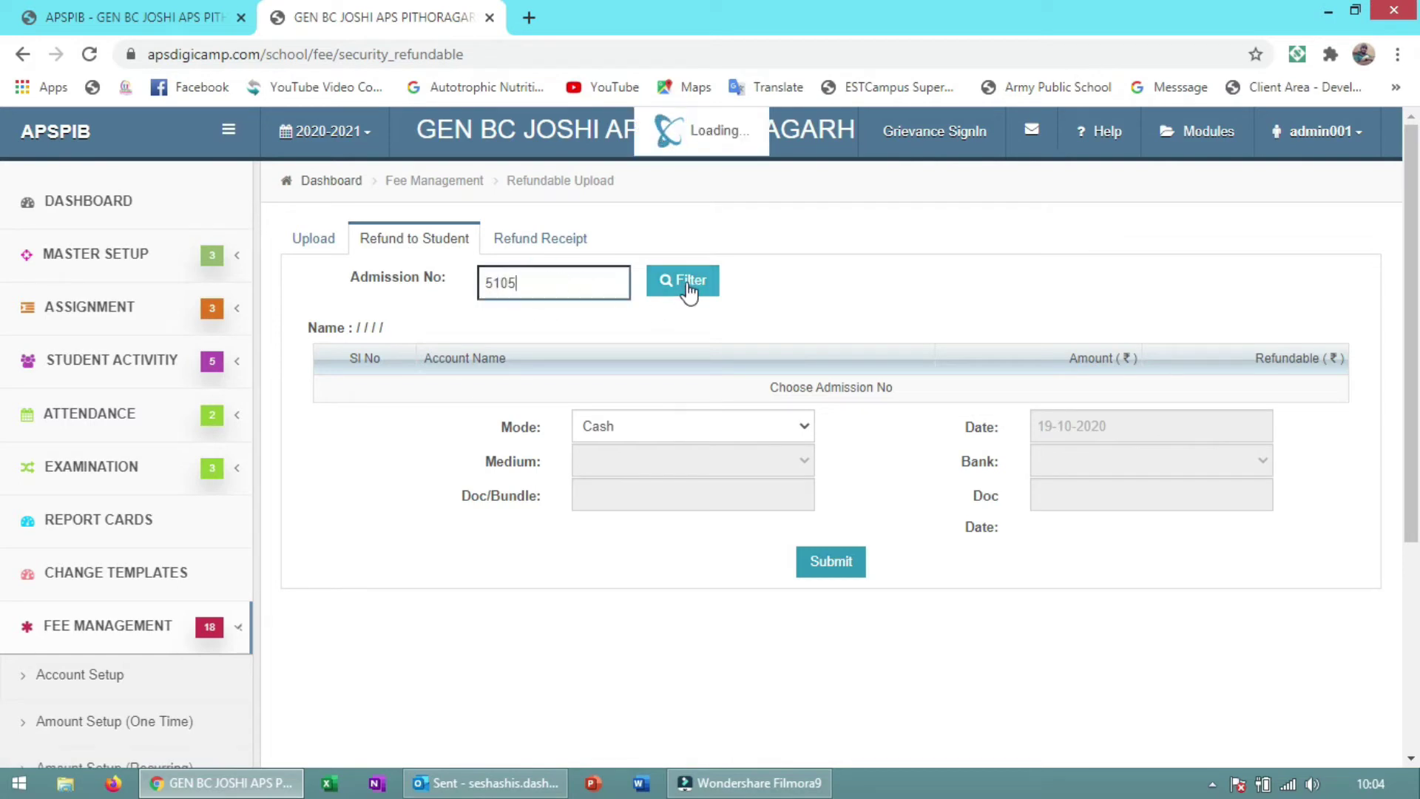
{"action": "left_click", "coordinate": [685, 289]}
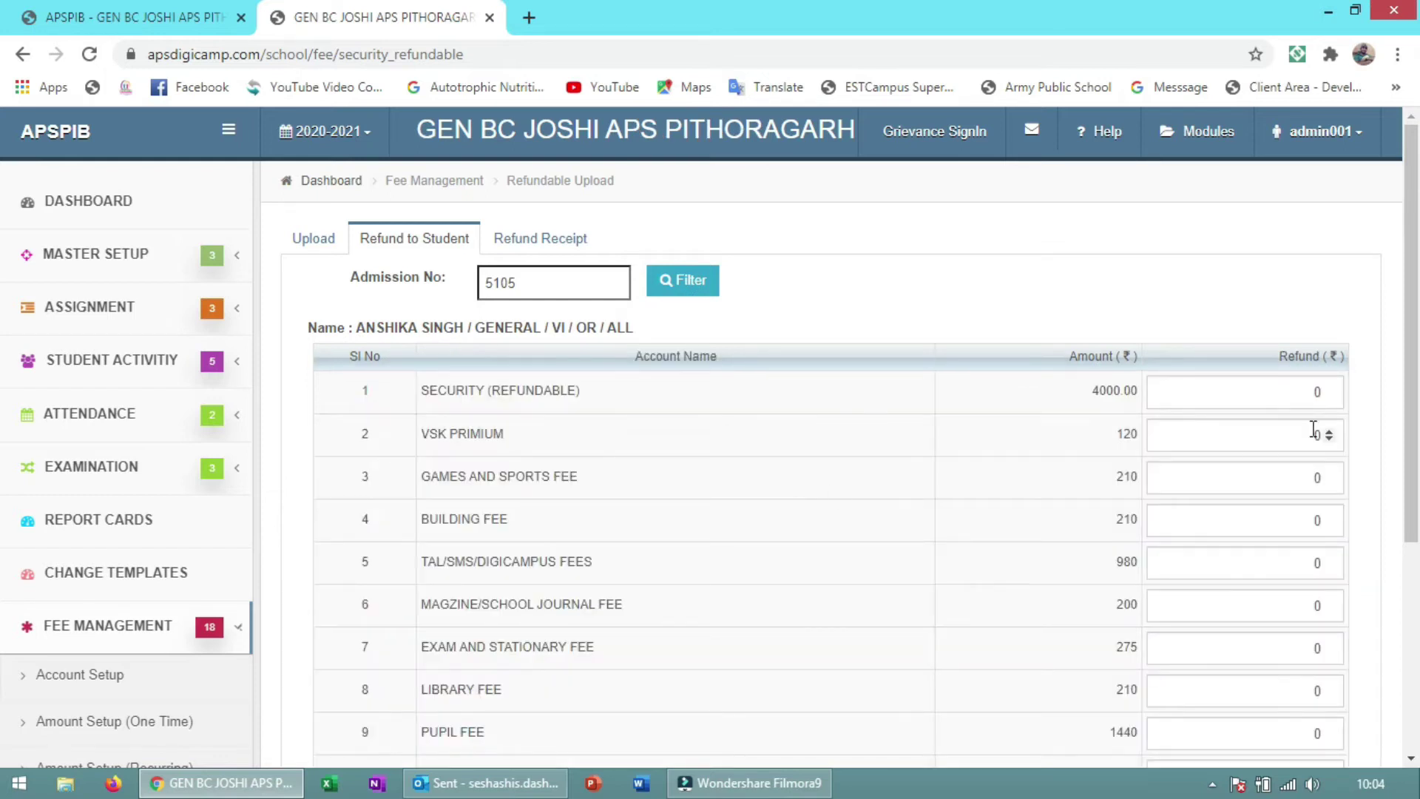
Review the student's account heads and enter a refund of 4000 for SECURITY (REFUNDABLE).
{"action": "left_click_drag", "start_coordinate": [1416, 342], "coordinate": [1417, 622]}
{"action": "left_click_drag", "start_coordinate": [1416, 684], "coordinate": [1416, 333]}
{"action": "left_click", "coordinate": [1217, 394]}
{"action": "left_click_drag", "start_coordinate": [1242, 393], "coordinate": [1343, 388]}
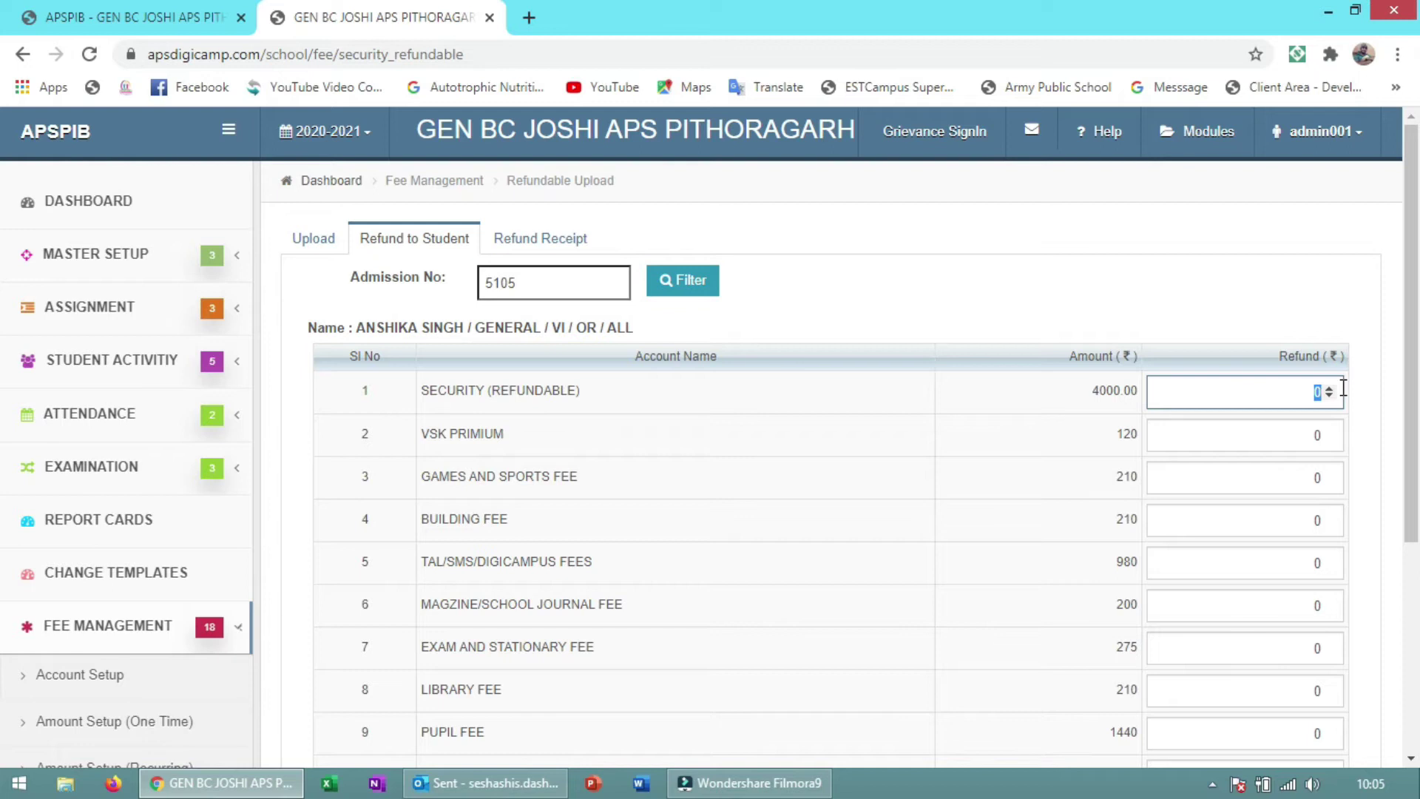
{"action": "scroll", "coordinate": [1415, 414], "scroll_direction": "down", "scroll_amount": 2}
{"action": "left_click_drag", "start_coordinate": [1414, 414], "coordinate": [1414, 427]}
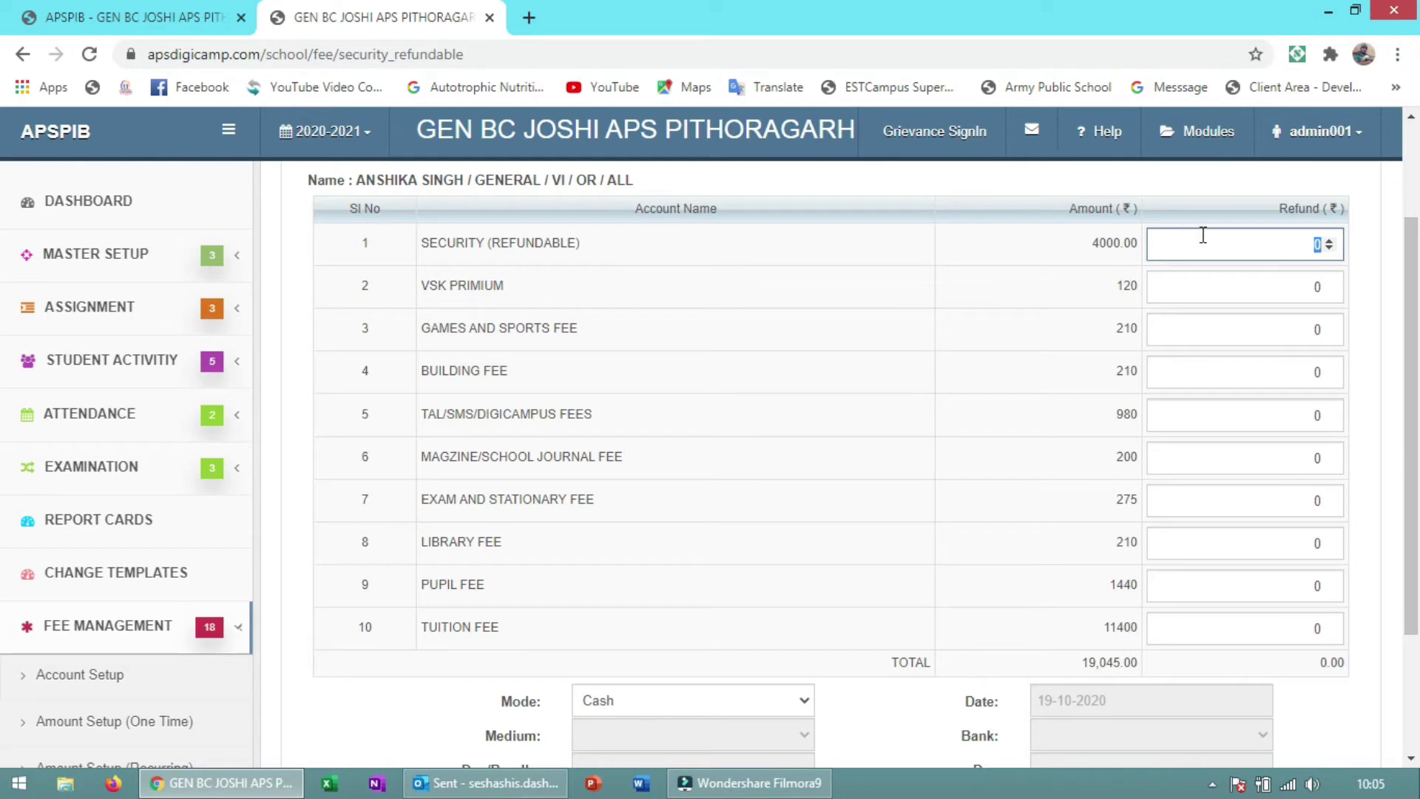
{"action": "type", "text": "4000"}
Review the payment mode choices for the refund and highlight the student's admission number without submitting.
{"action": "scroll", "coordinate": [1413, 289], "scroll_direction": "down", "scroll_amount": 3}
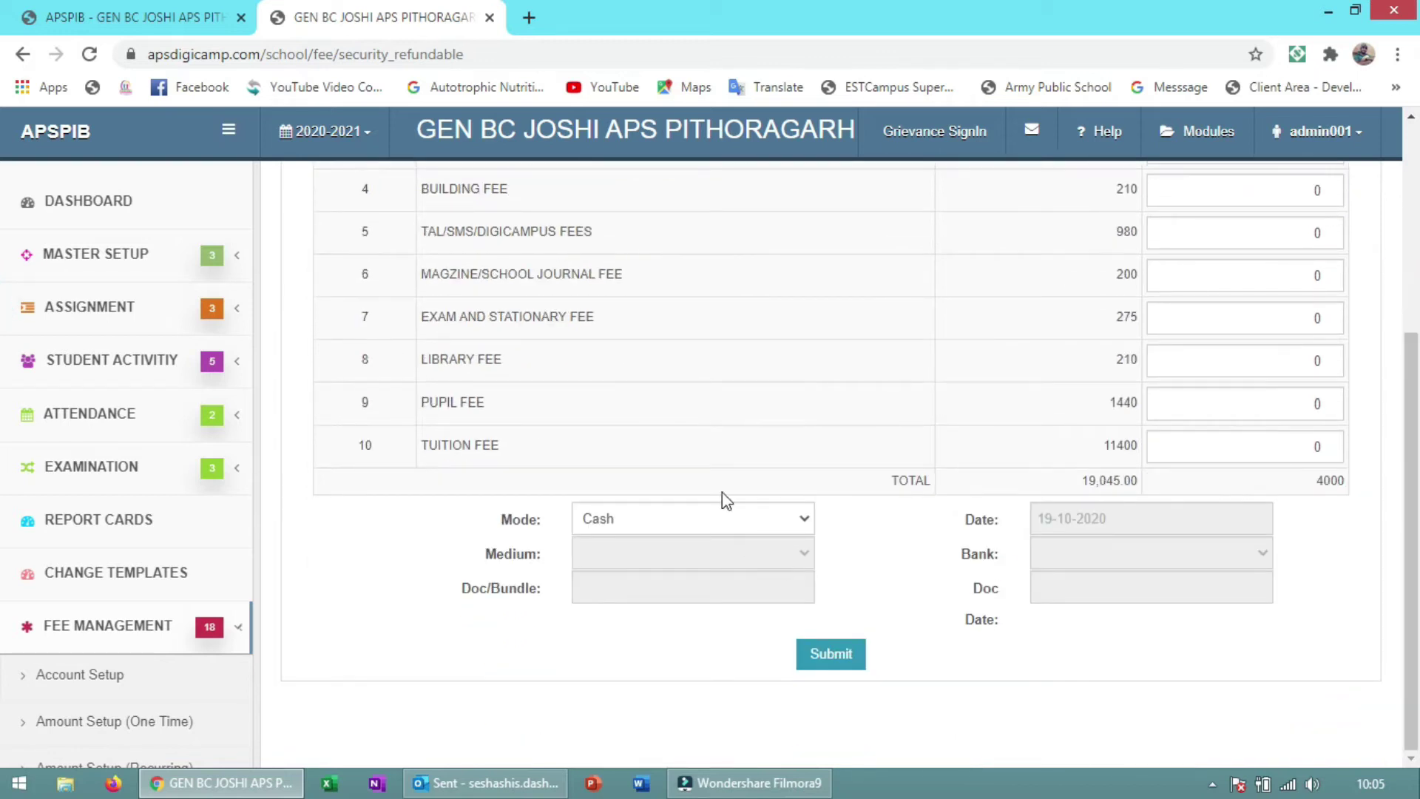
{"action": "left_click", "coordinate": [715, 506]}
{"action": "left_click", "coordinate": [716, 508]}
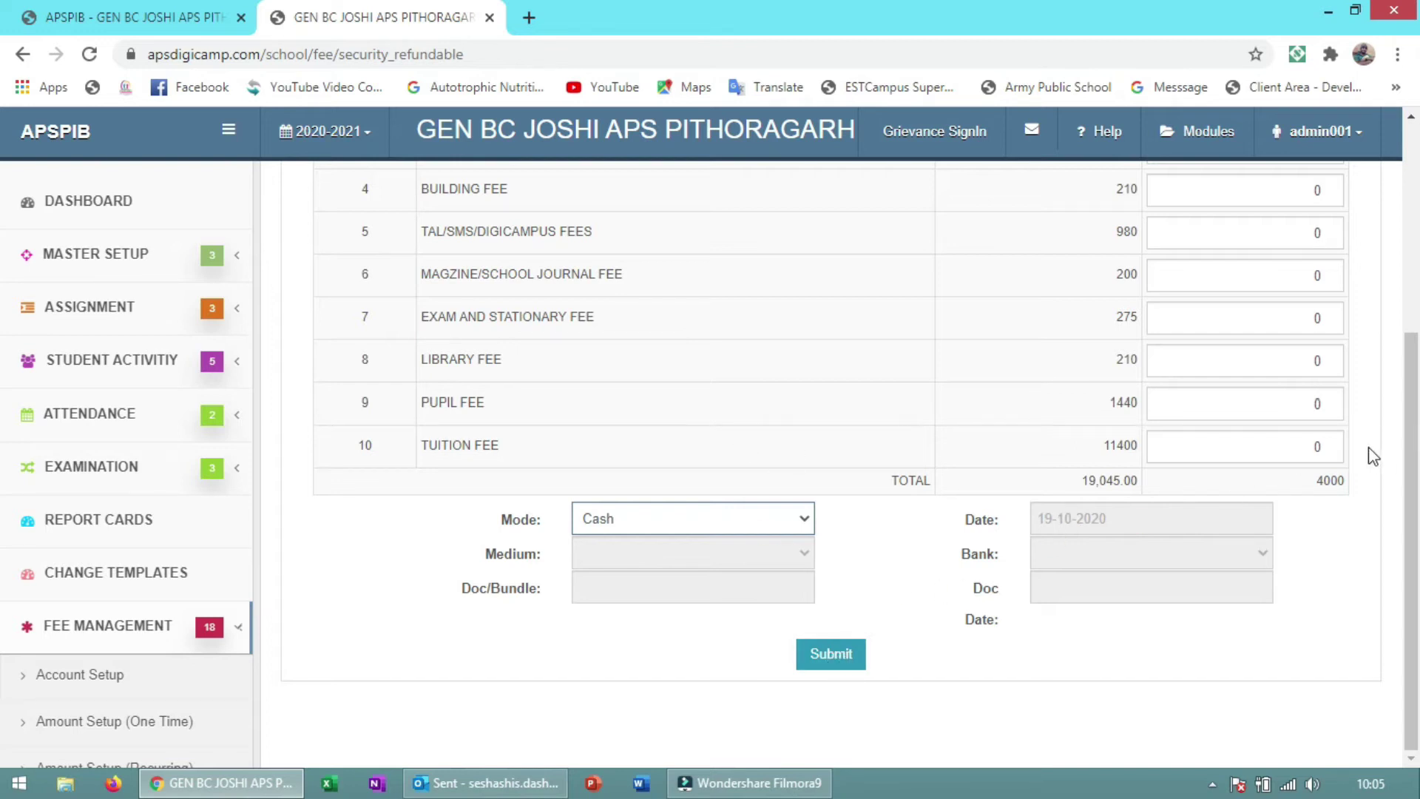
{"action": "scroll", "coordinate": [1414, 466], "scroll_direction": "up", "scroll_amount": 5}
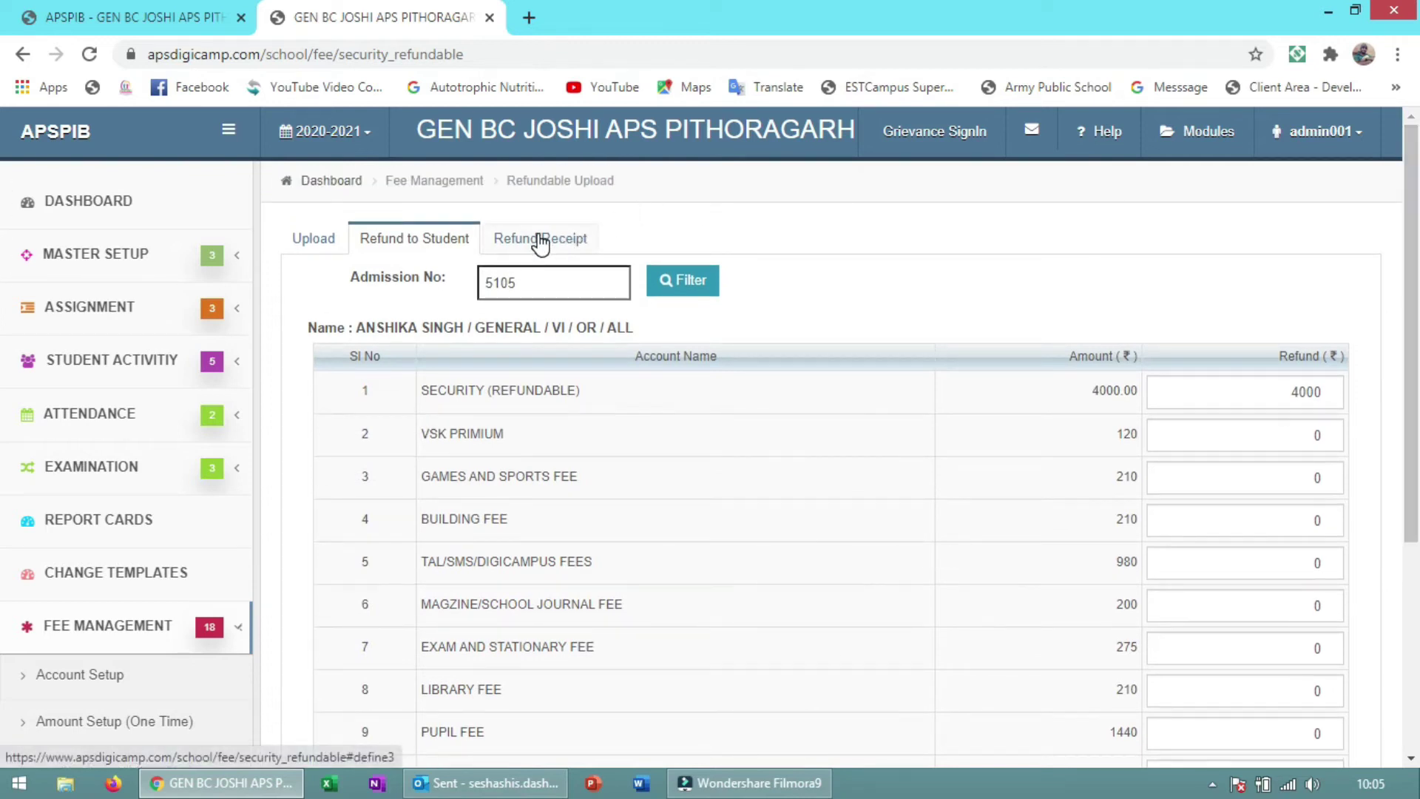
{"action": "double_click", "coordinate": [481, 281]}
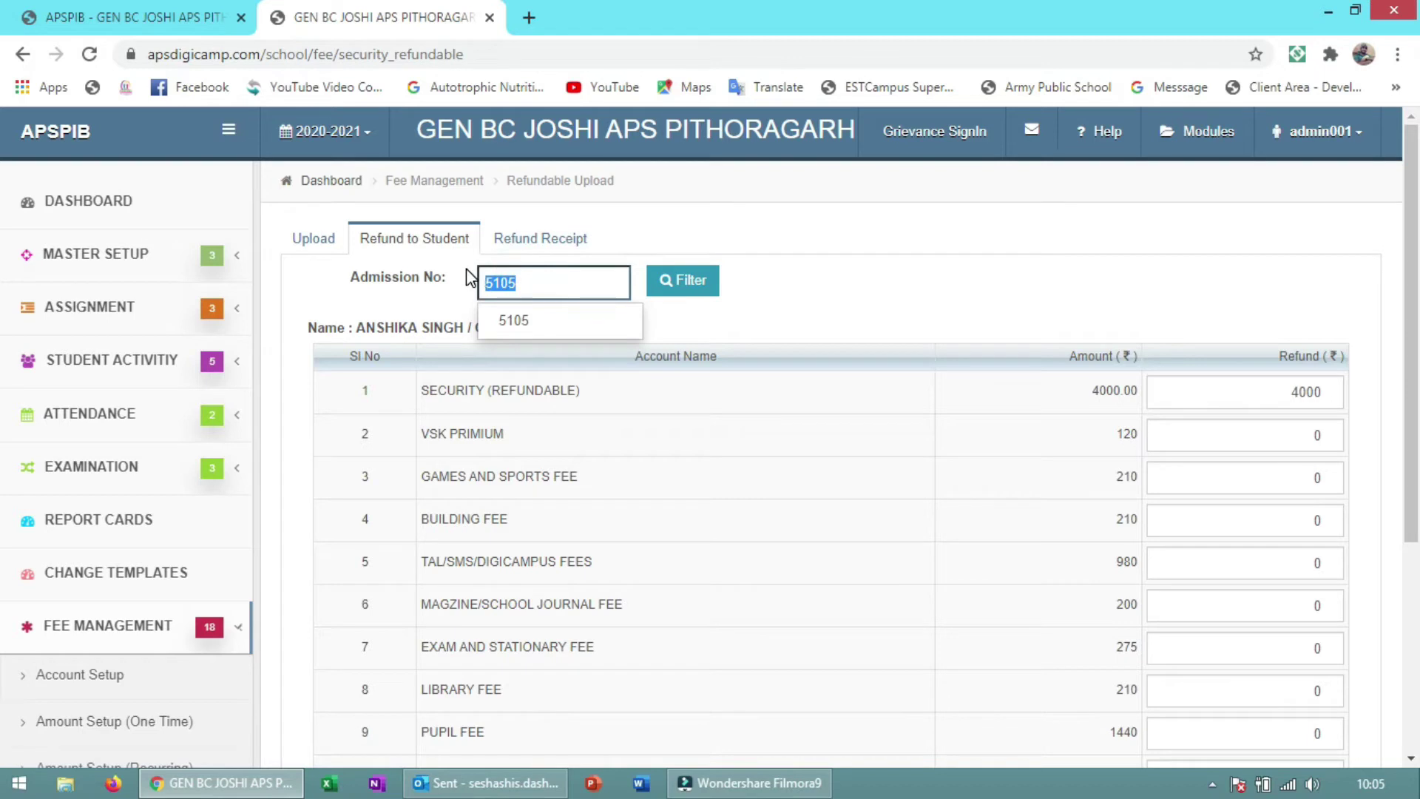
Open Refund Receipt and filter the receipts by course GENERAL and class VI.
{"action": "left_click", "coordinate": [524, 237]}
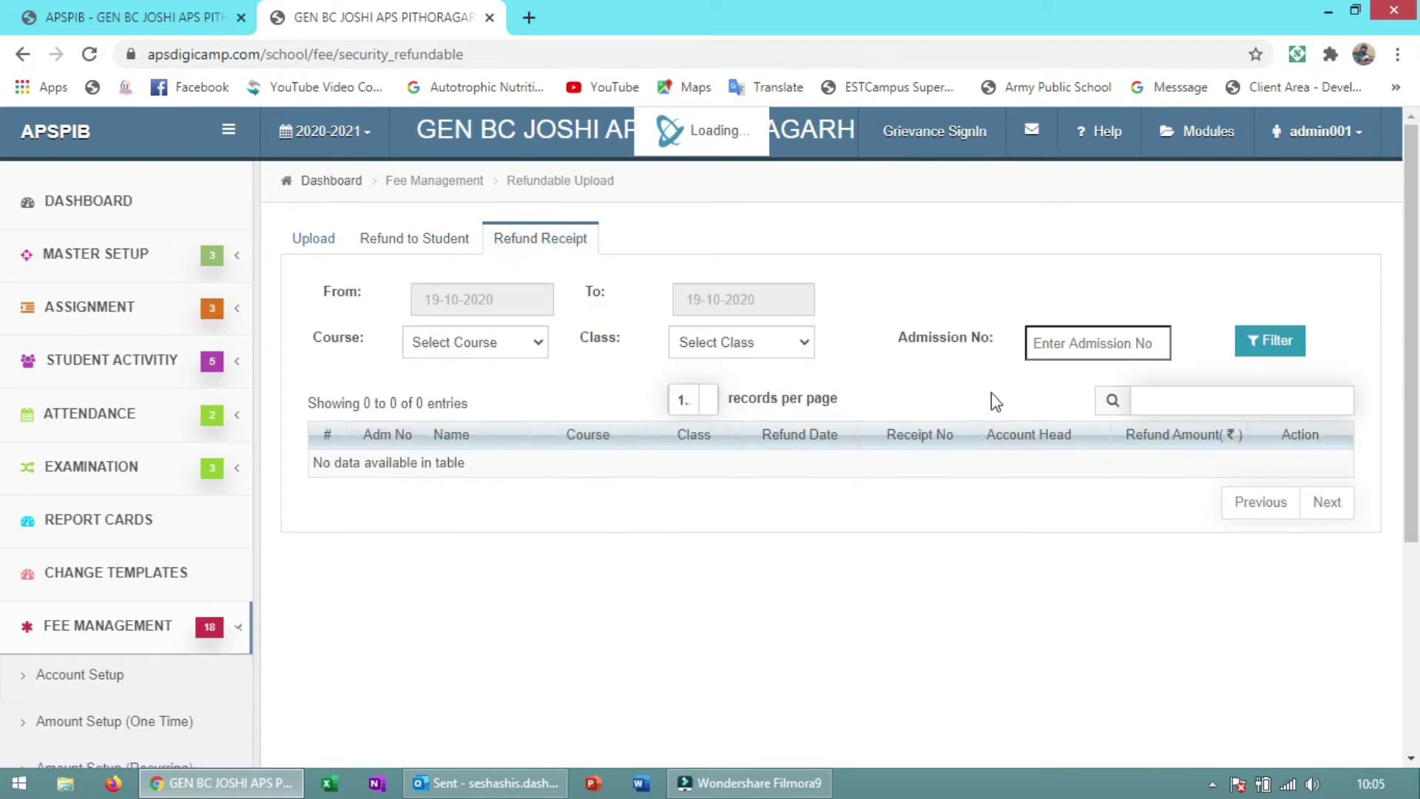
{"action": "left_click", "coordinate": [1056, 342]}
{"action": "left_click", "coordinate": [511, 344]}
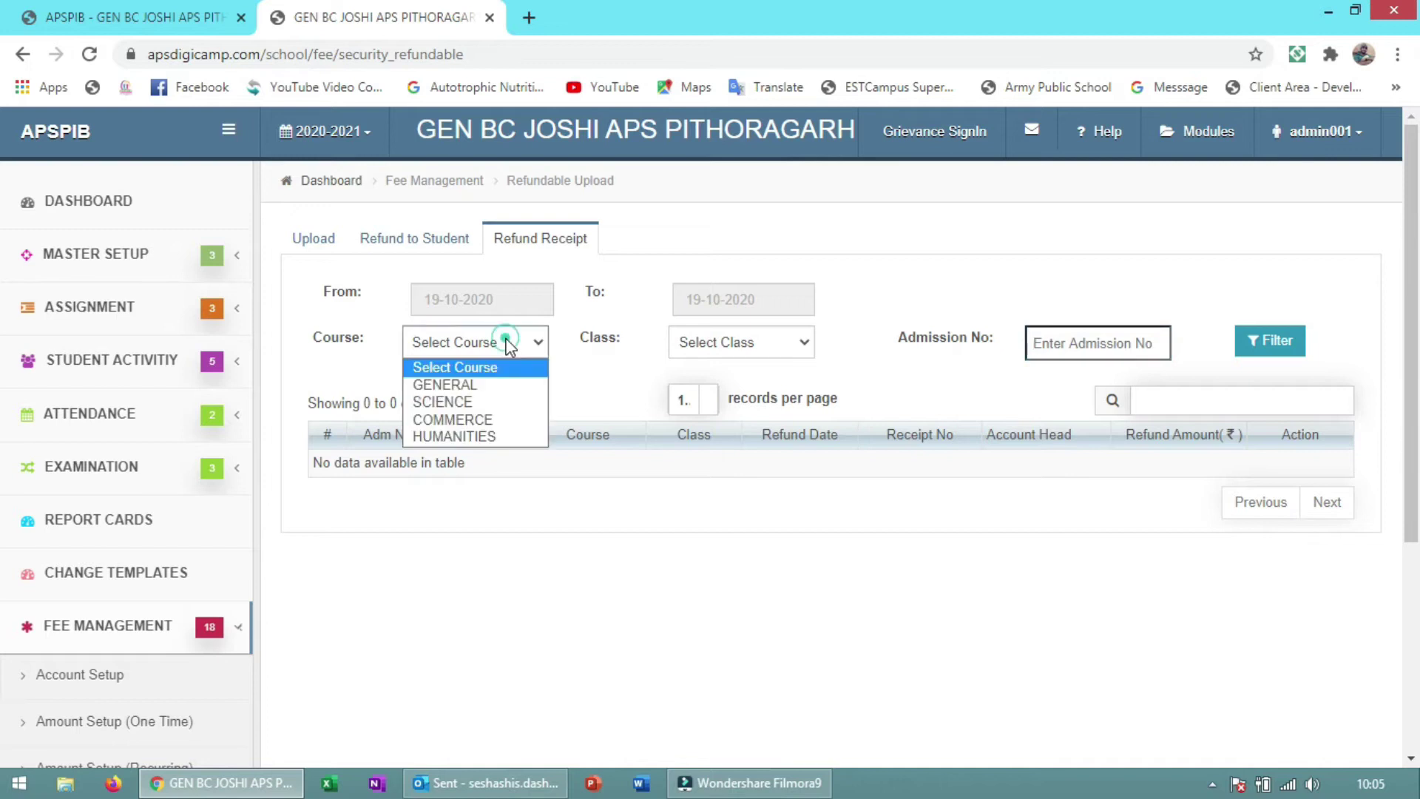
{"action": "left_click", "coordinate": [470, 379]}
{"action": "left_click", "coordinate": [711, 352]}
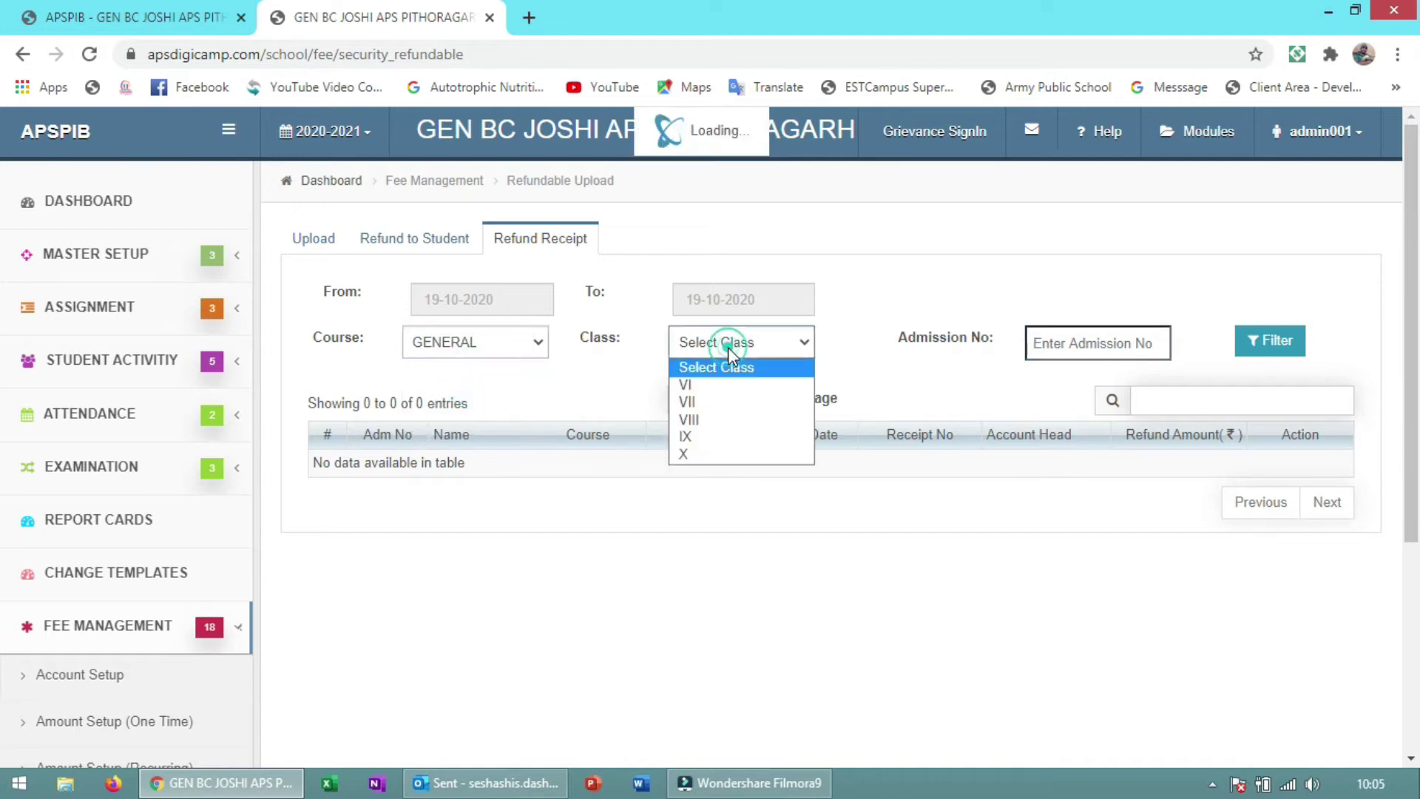
{"action": "left_click", "coordinate": [722, 393]}
{"action": "left_click", "coordinate": [1056, 348]}
{"action": "left_click", "coordinate": [1259, 349]}
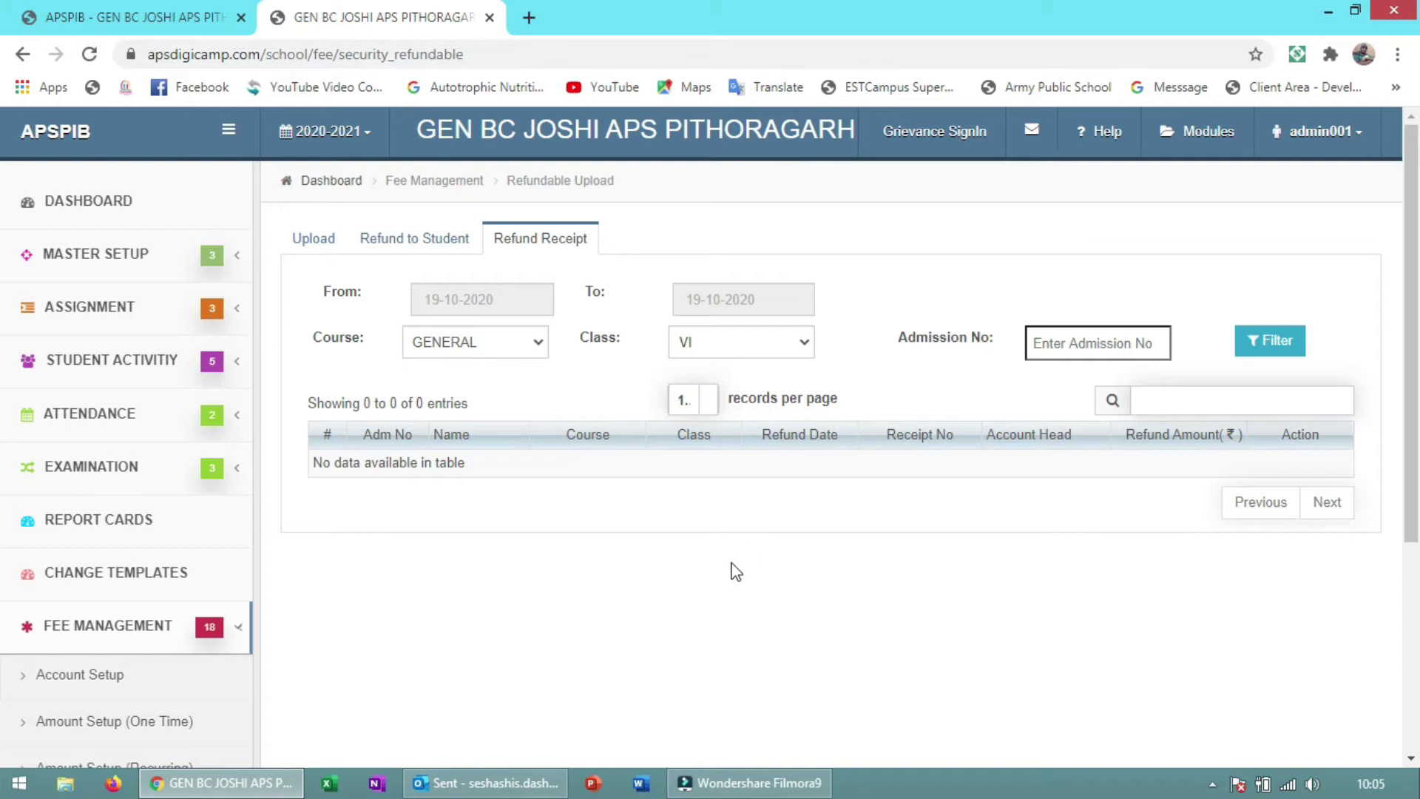
{"action": "left_click", "coordinate": [1299, 461]}
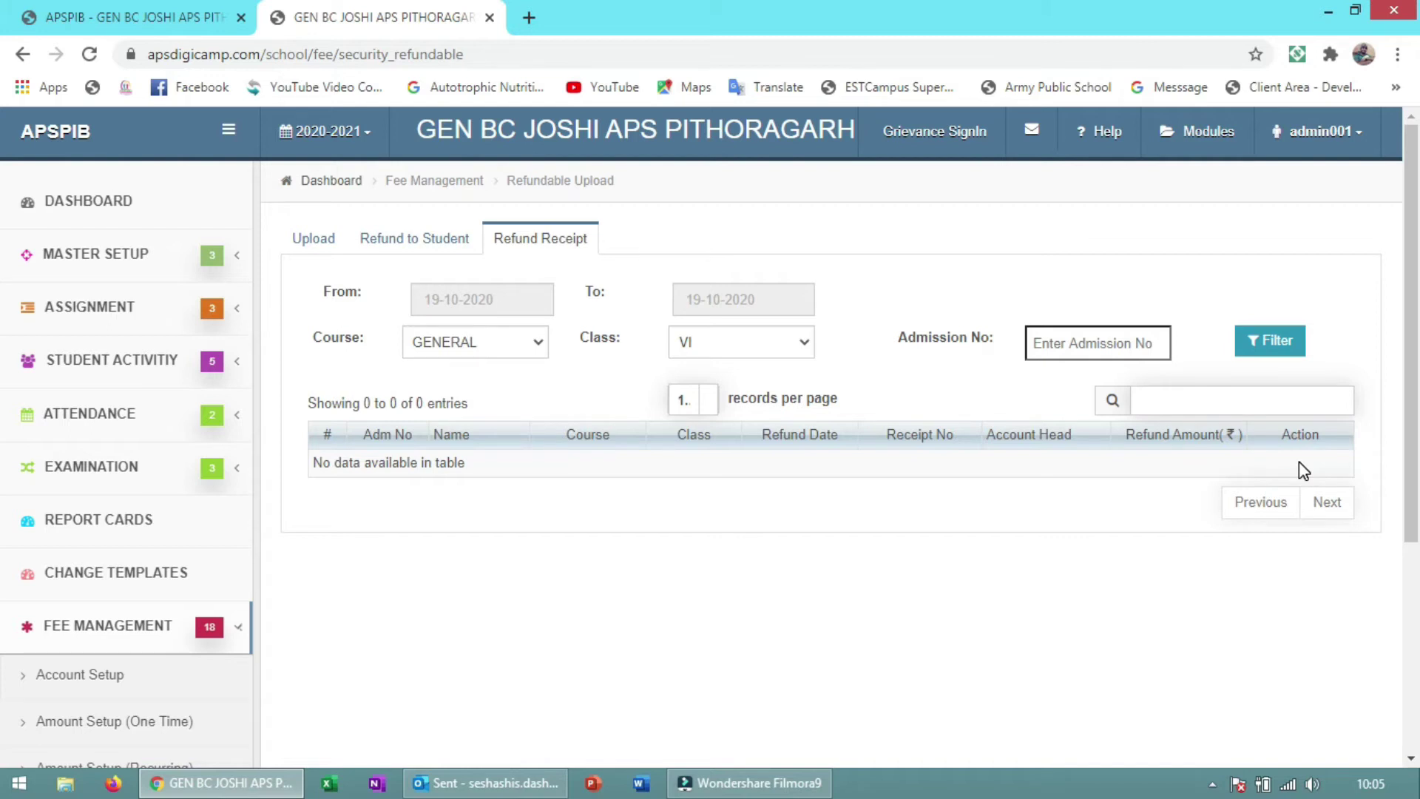
Revisit the Upload, Refund to Student and Refund Receipt views, and locate Opening Balance among the Fee Management pages.
{"action": "left_click", "coordinate": [294, 241]}
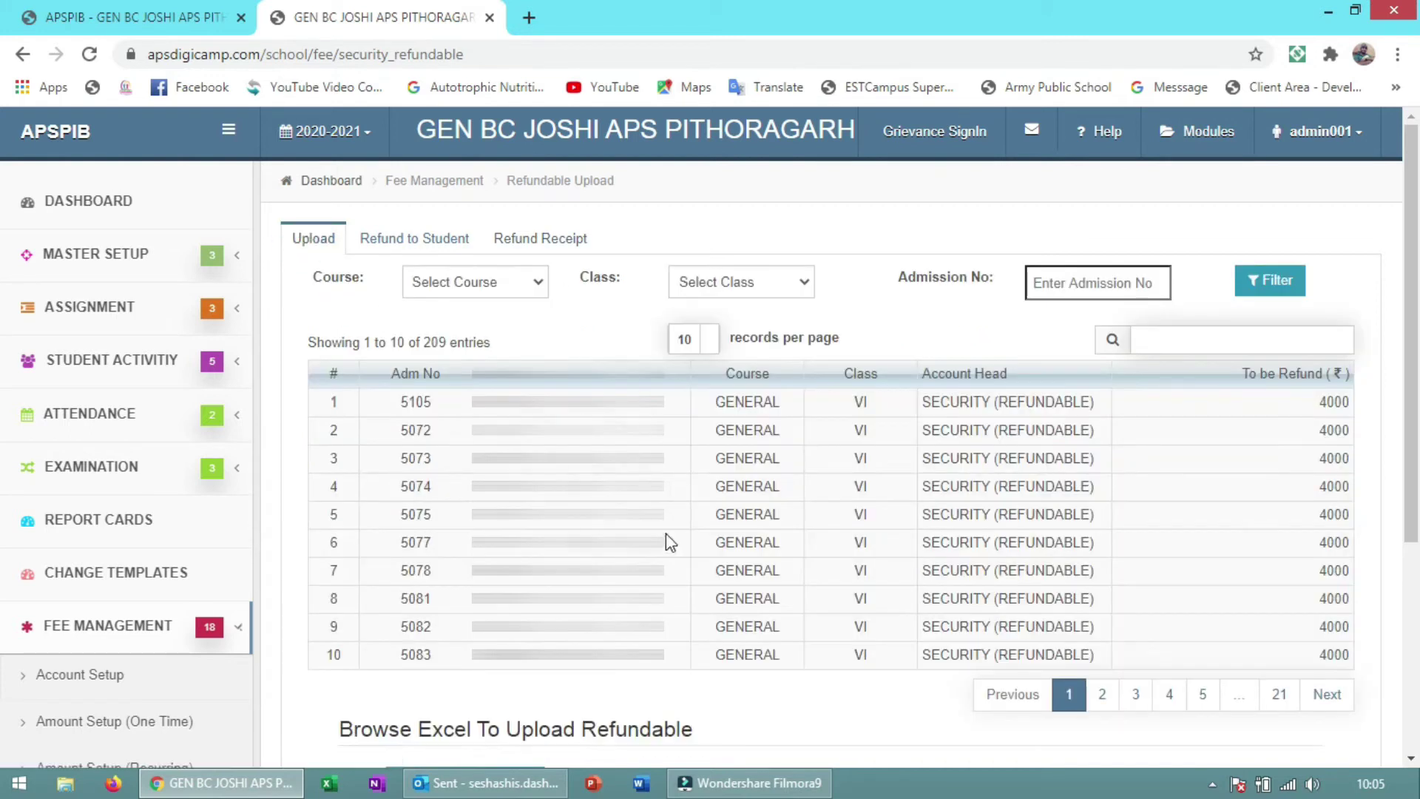
{"action": "left_click", "coordinate": [433, 245]}
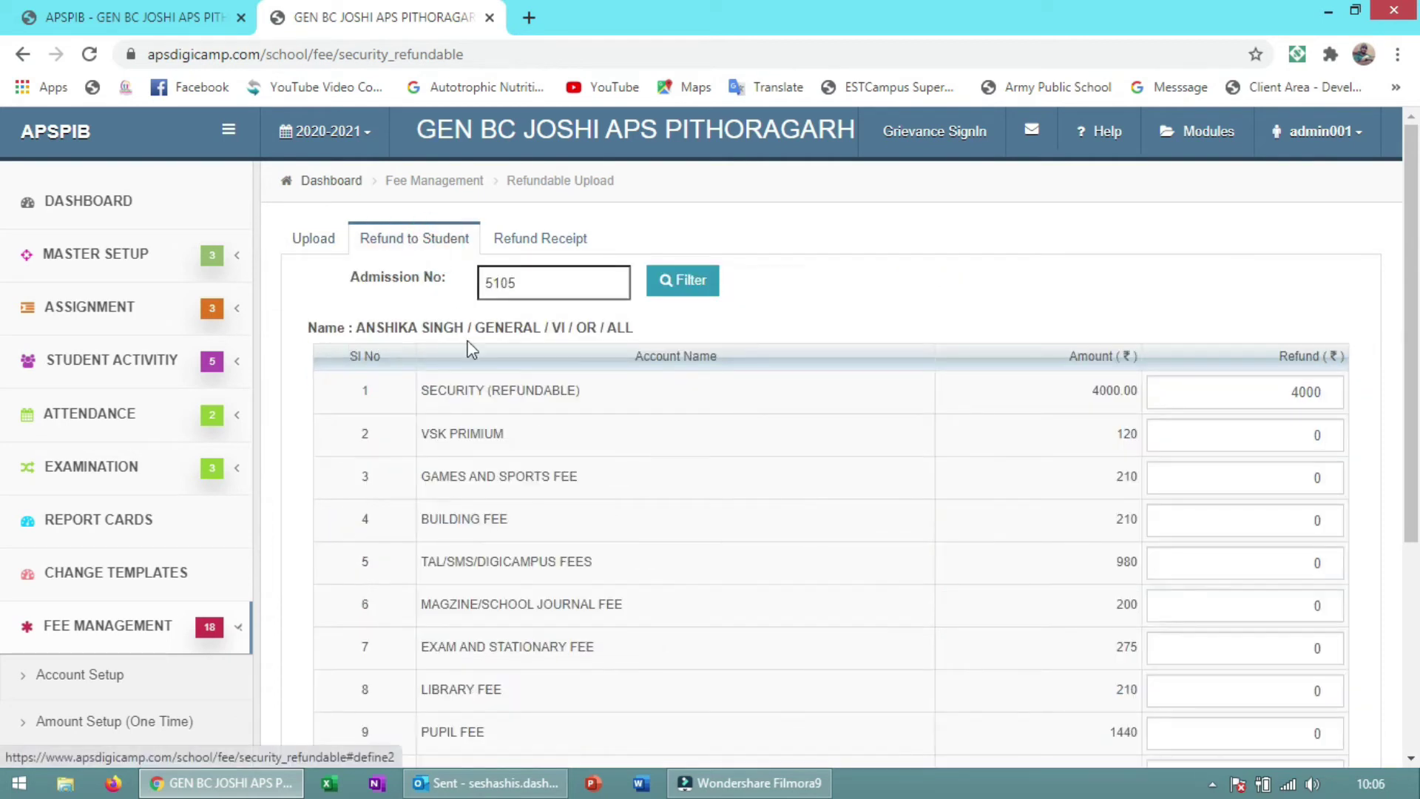
{"action": "left_click", "coordinate": [530, 234]}
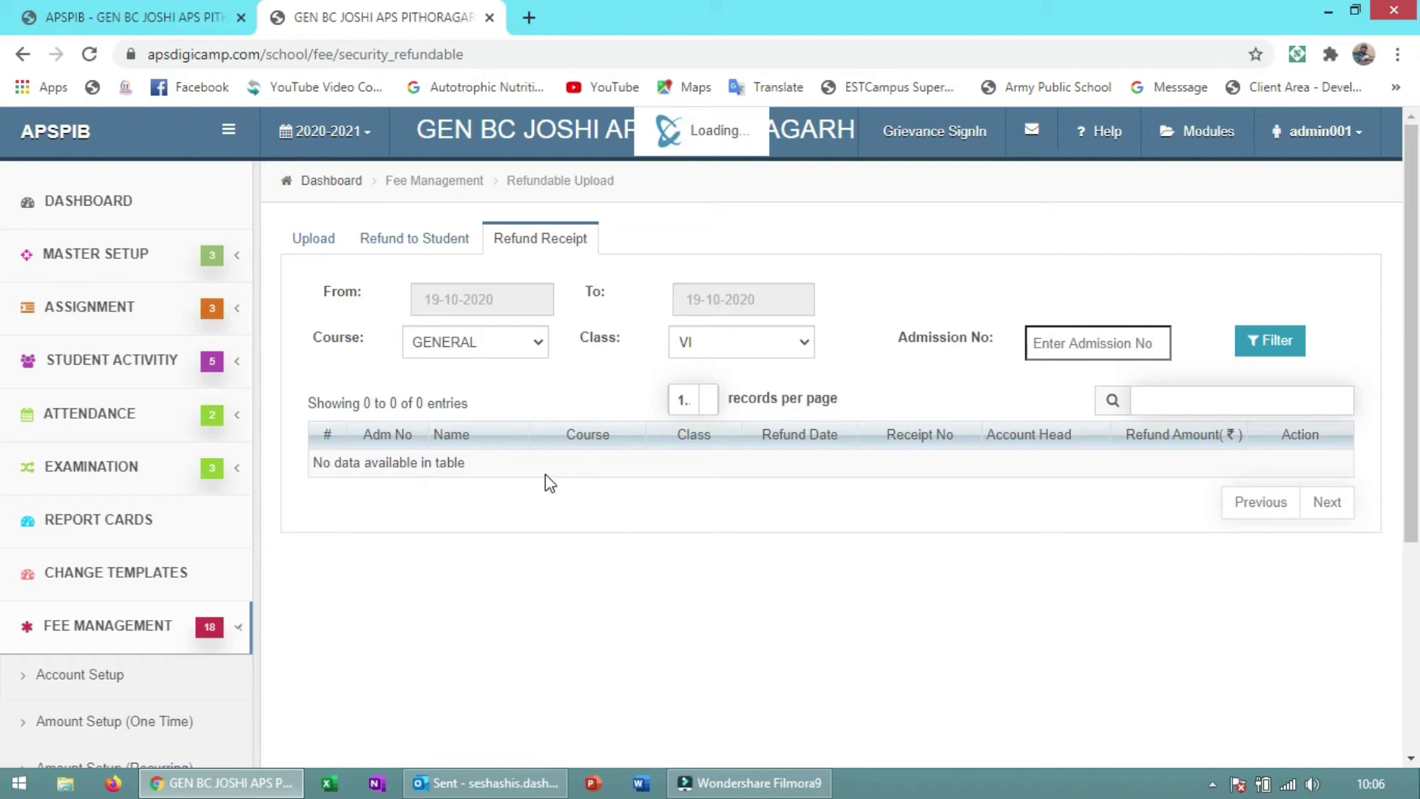
{"action": "left_click_drag", "start_coordinate": [253, 352], "coordinate": [256, 725]}
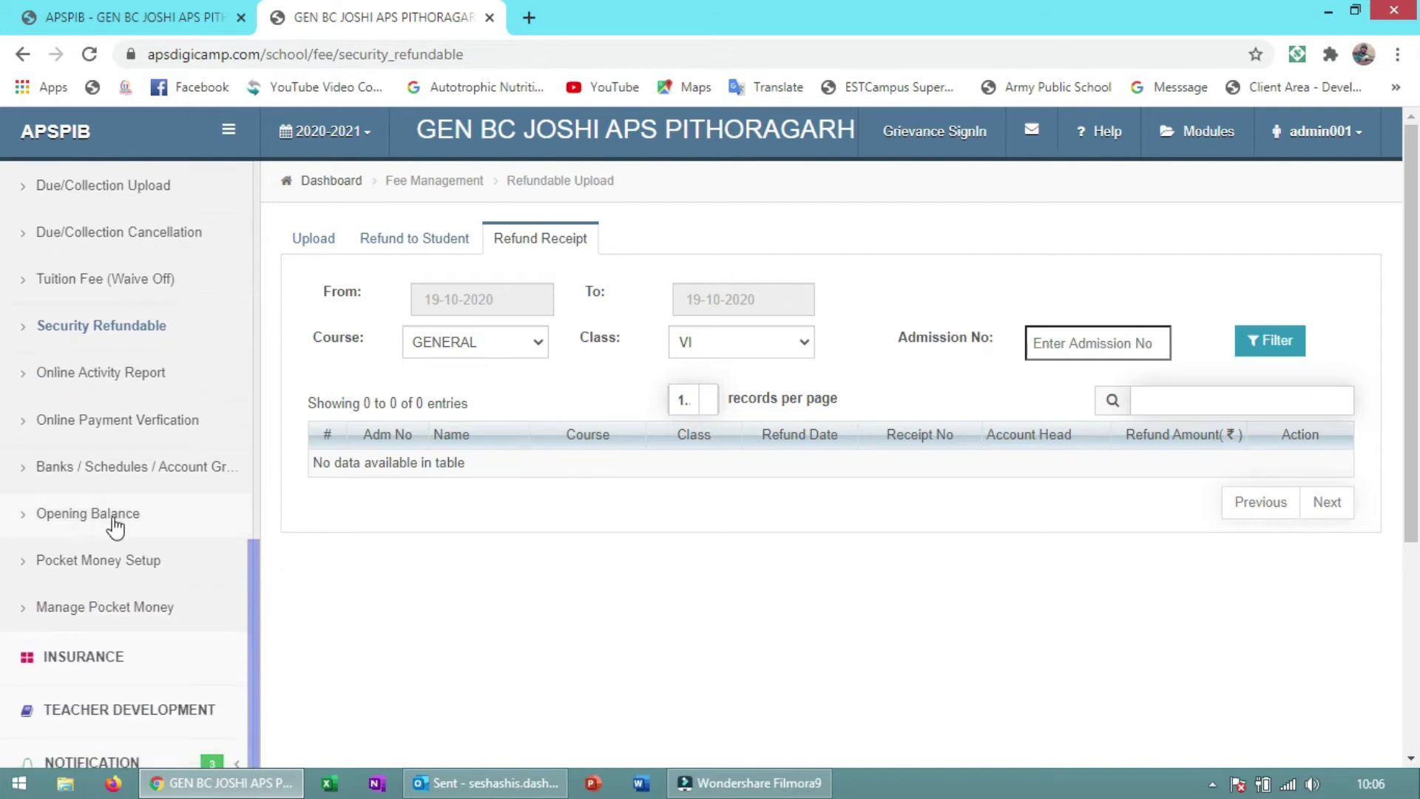
In Pocket Money Setup, add and save an active expenditure with code VIT, name VARIETY ITEMS and serial 2.
{"action": "left_click", "coordinate": [127, 564]}
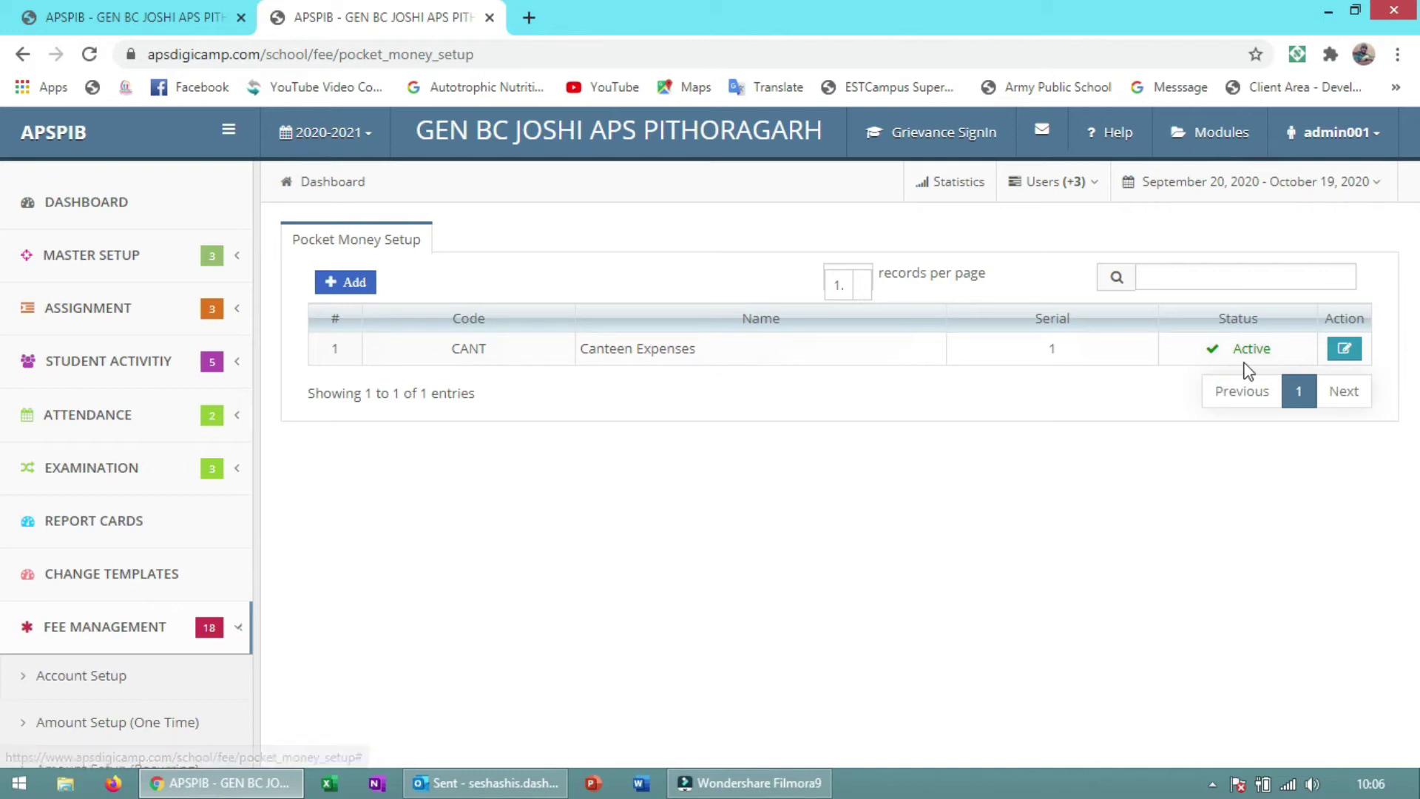
{"action": "double_click", "coordinate": [455, 351]}
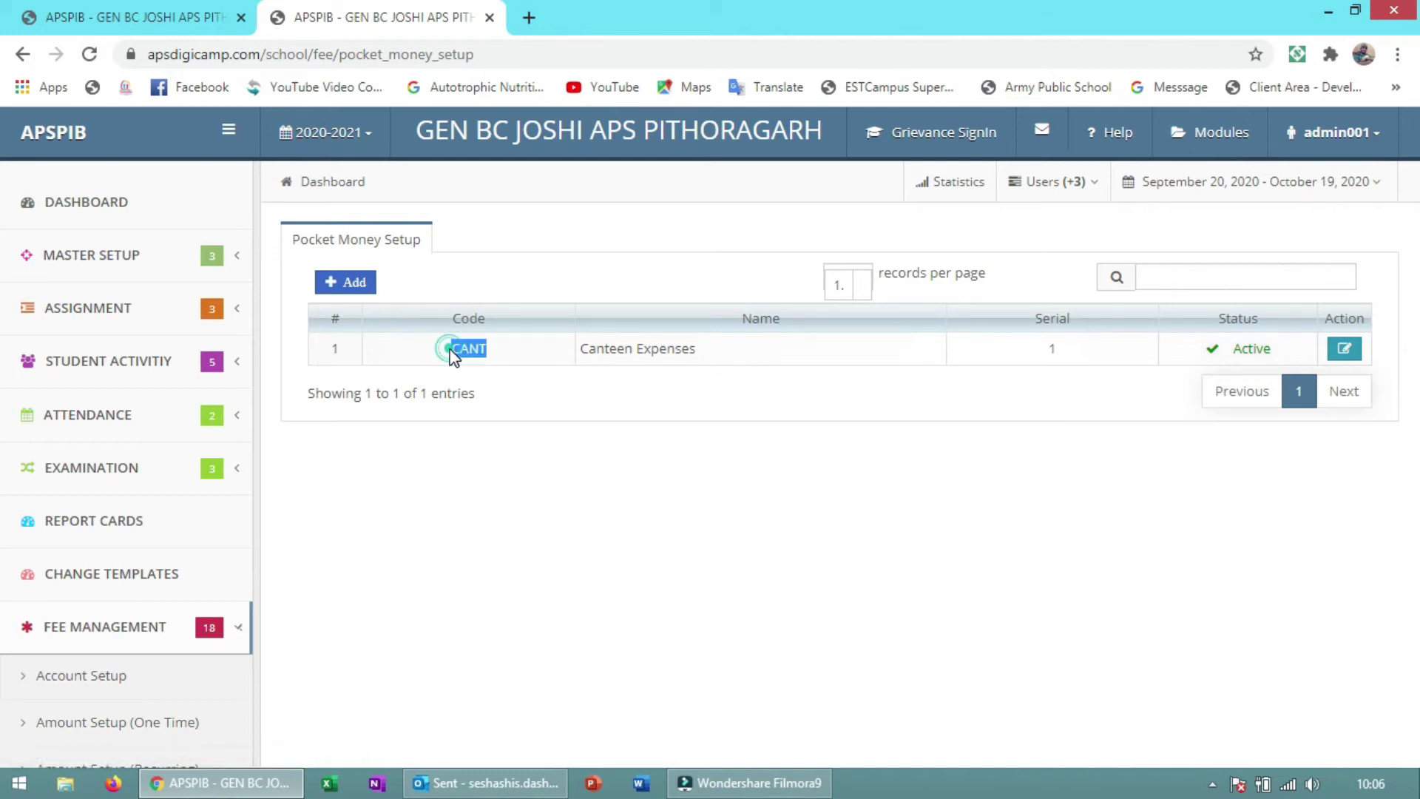
{"action": "left_click", "coordinate": [322, 267]}
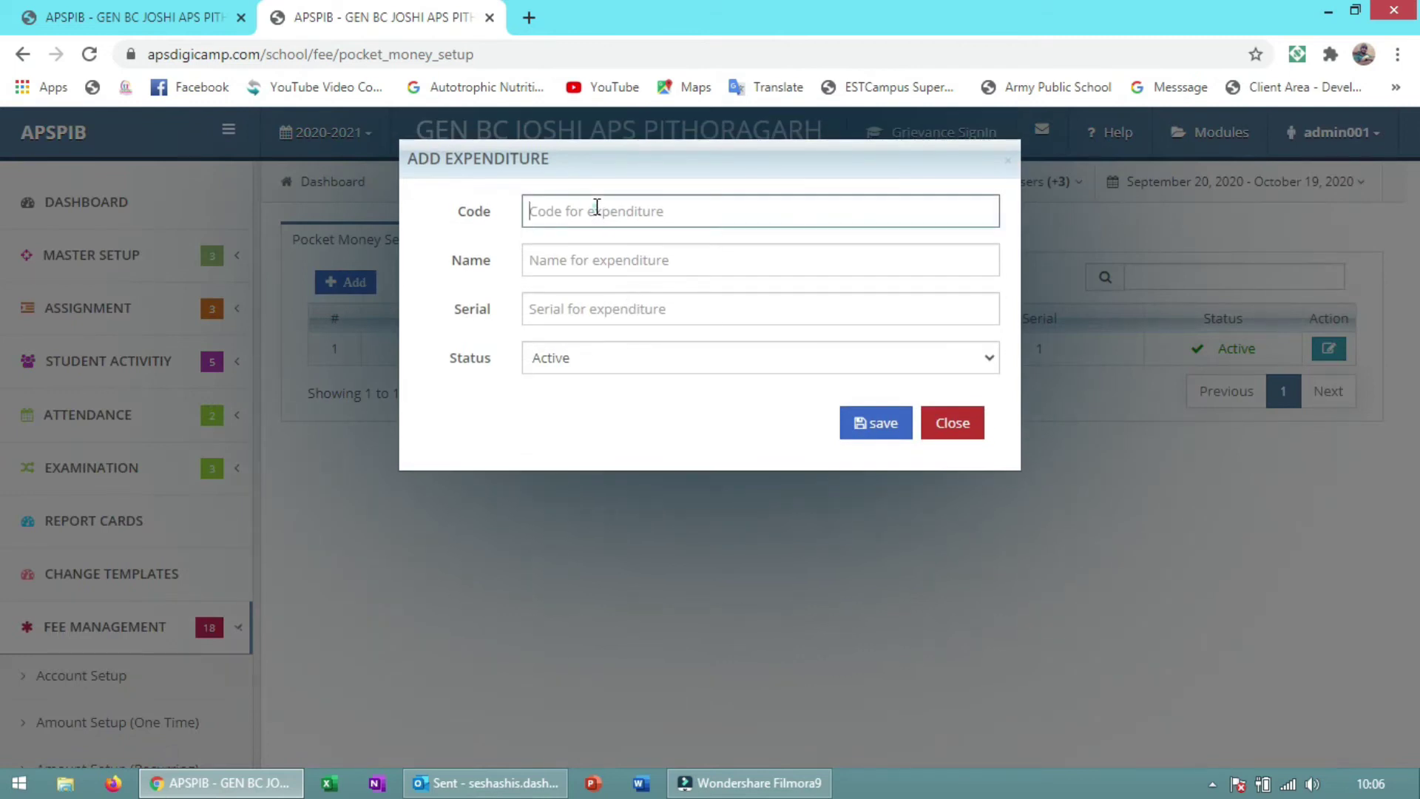
{"action": "left_click", "coordinate": [596, 207]}
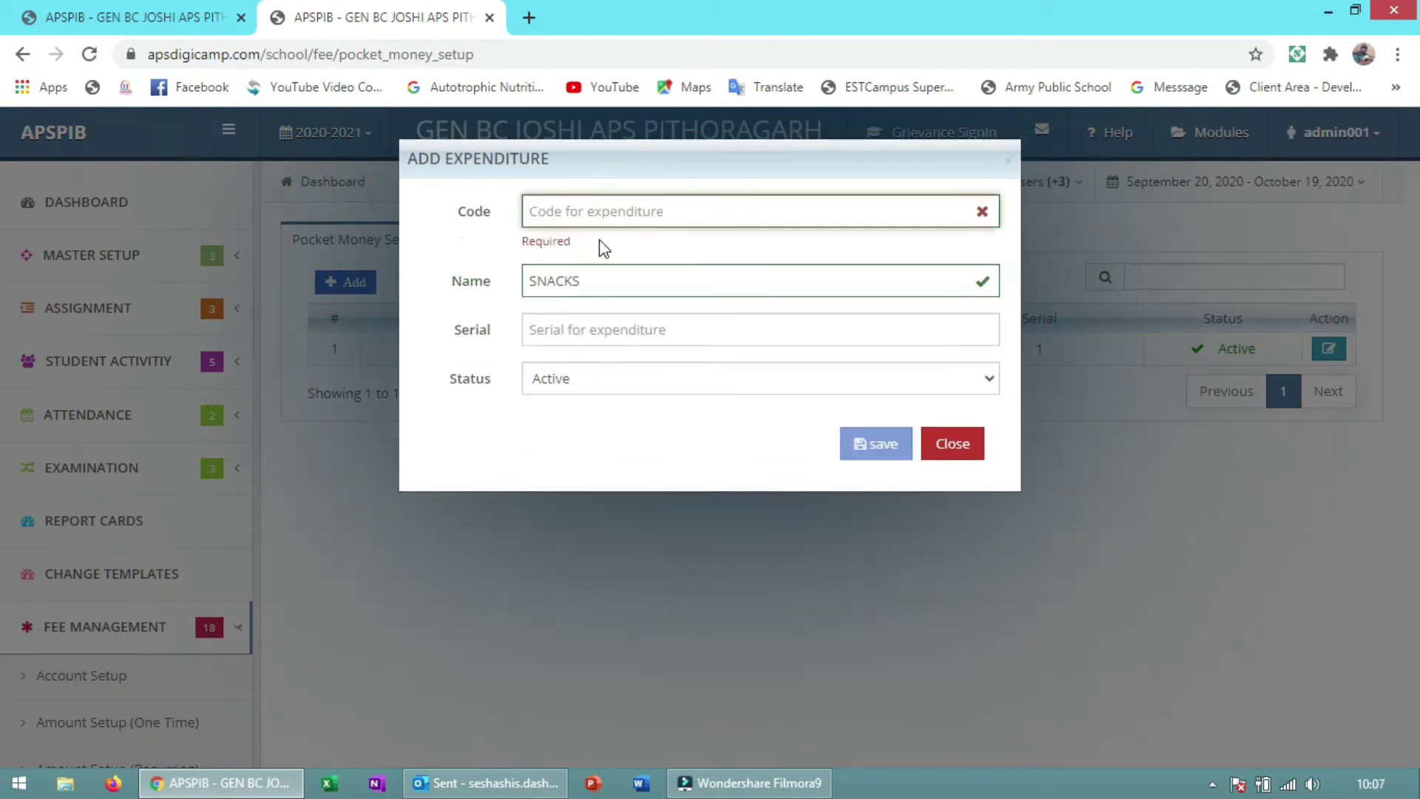
{"action": "type", "text": "VIT"}
{"action": "key", "text": "Tab"}
{"action": "type", "text": "VARIETY ITEMS"}
{"action": "key", "text": "Tab"}
{"action": "type", "text": "2"}
{"action": "key", "text": "Tab"}
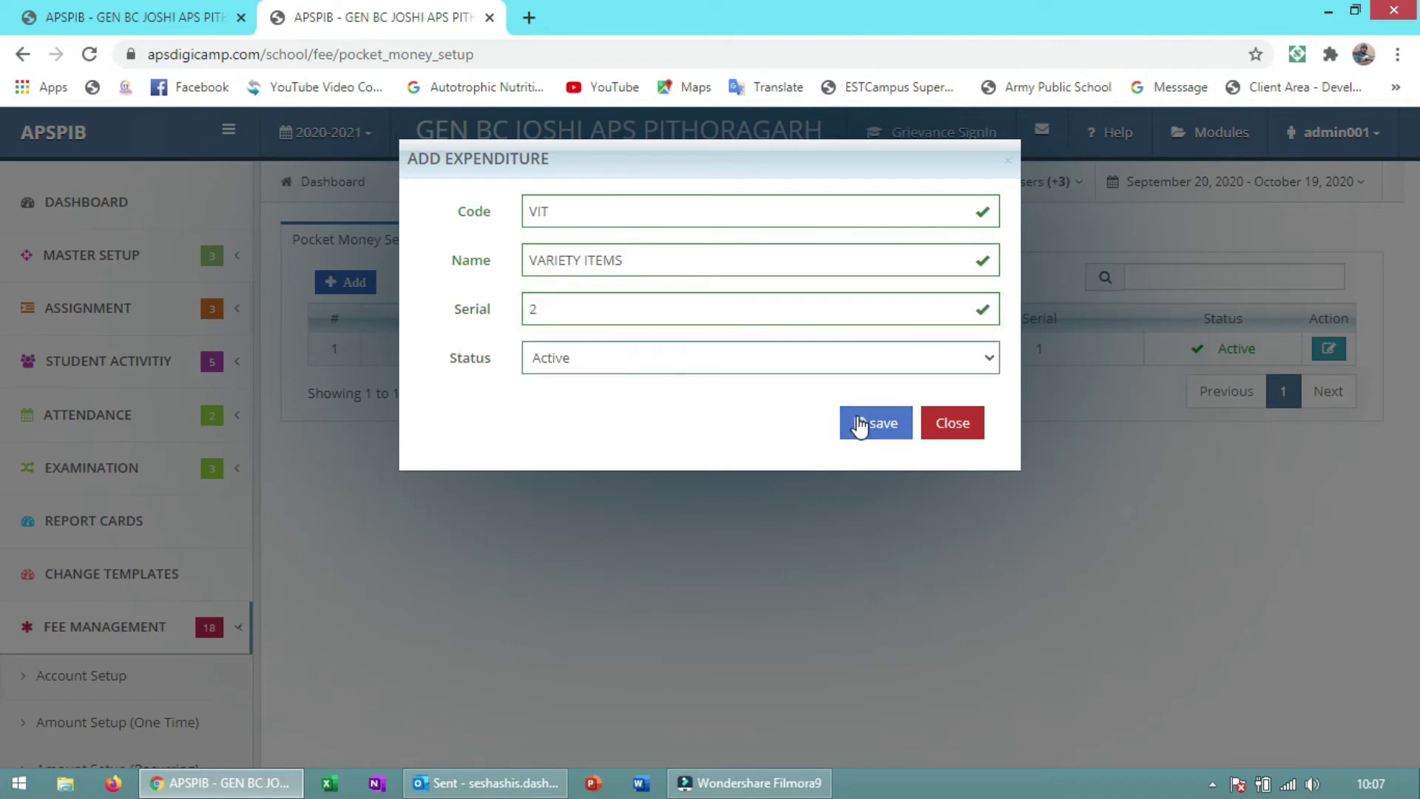
{"action": "left_click", "coordinate": [858, 424]}
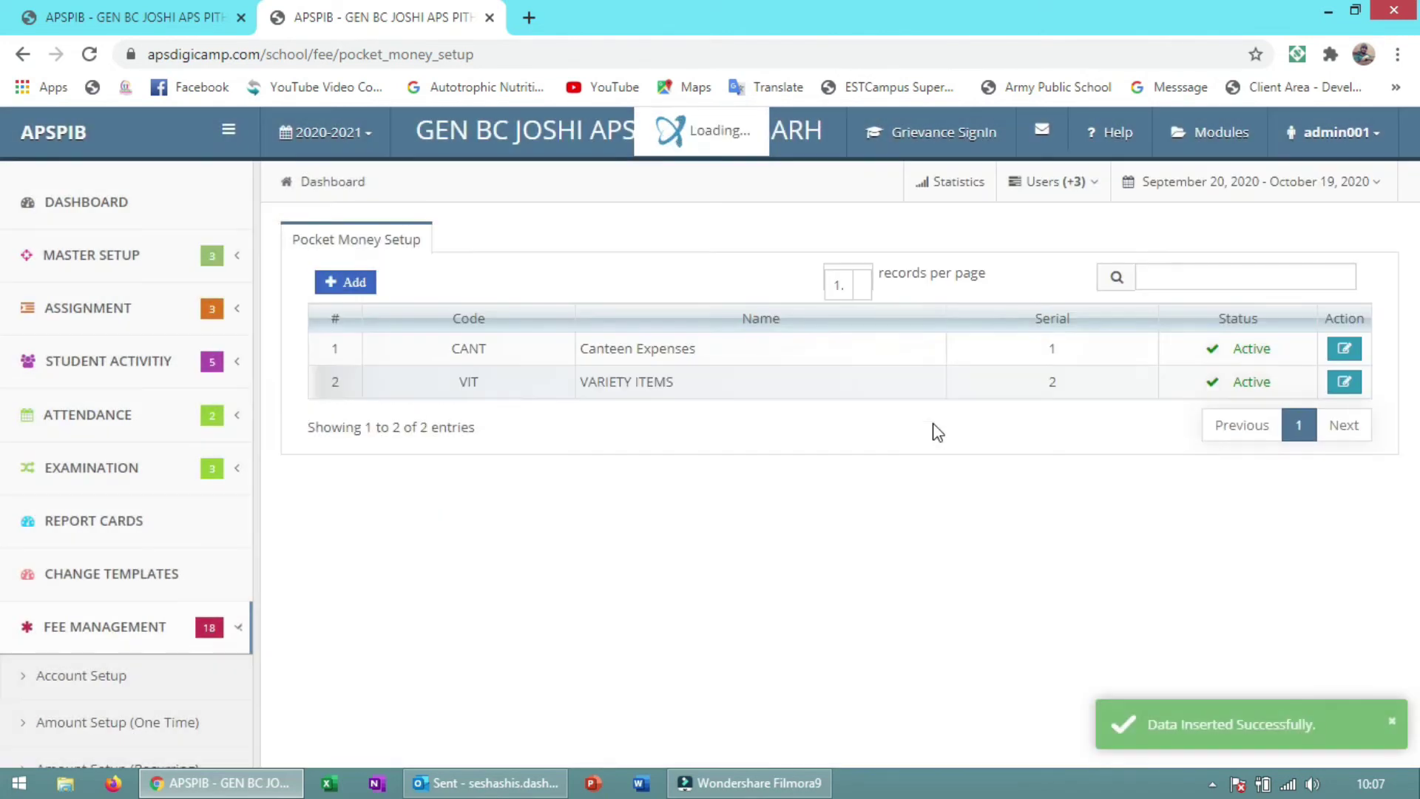
Review the codes and names of the canteen and variety items expenditures in the setup list.
{"action": "double_click", "coordinate": [472, 349]}
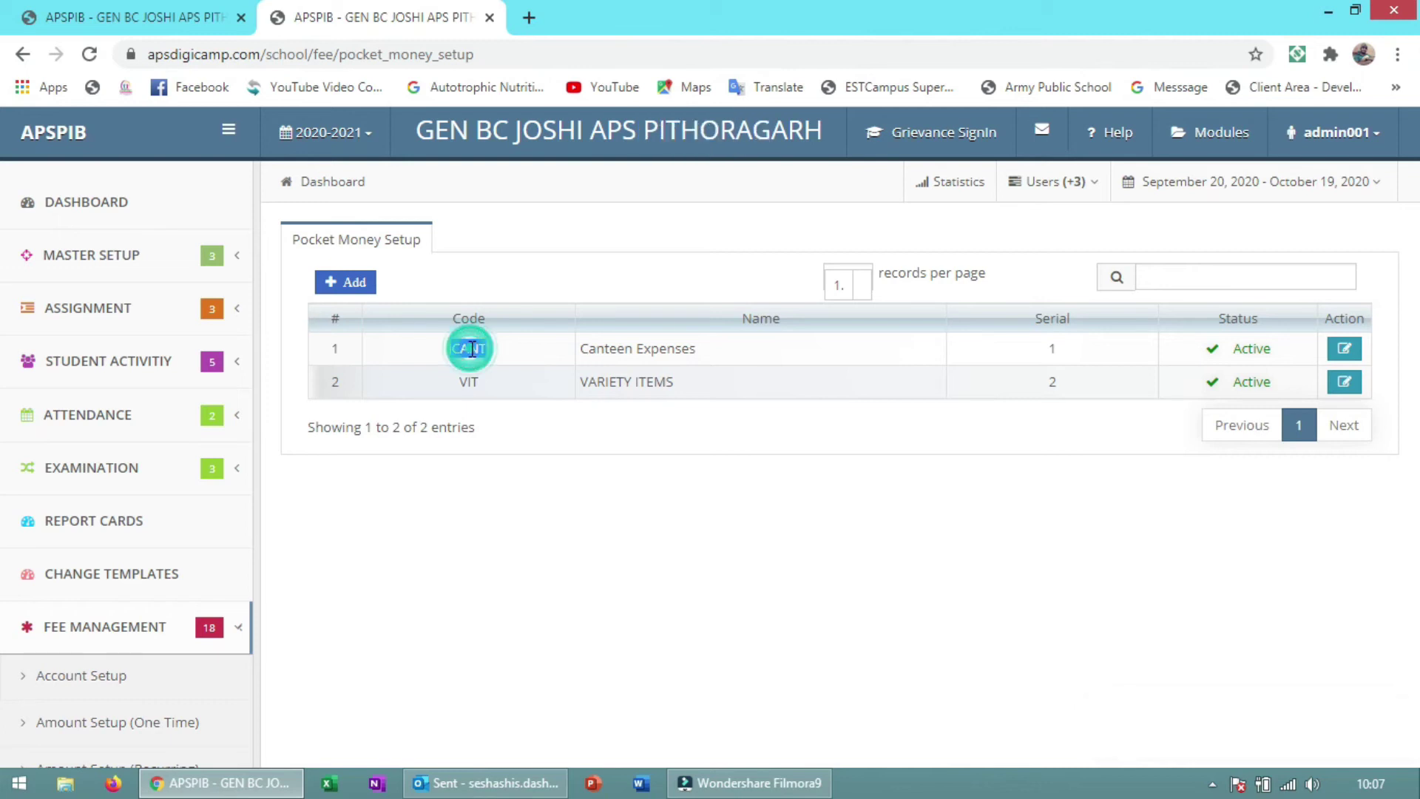
{"action": "left_click", "coordinate": [473, 377]}
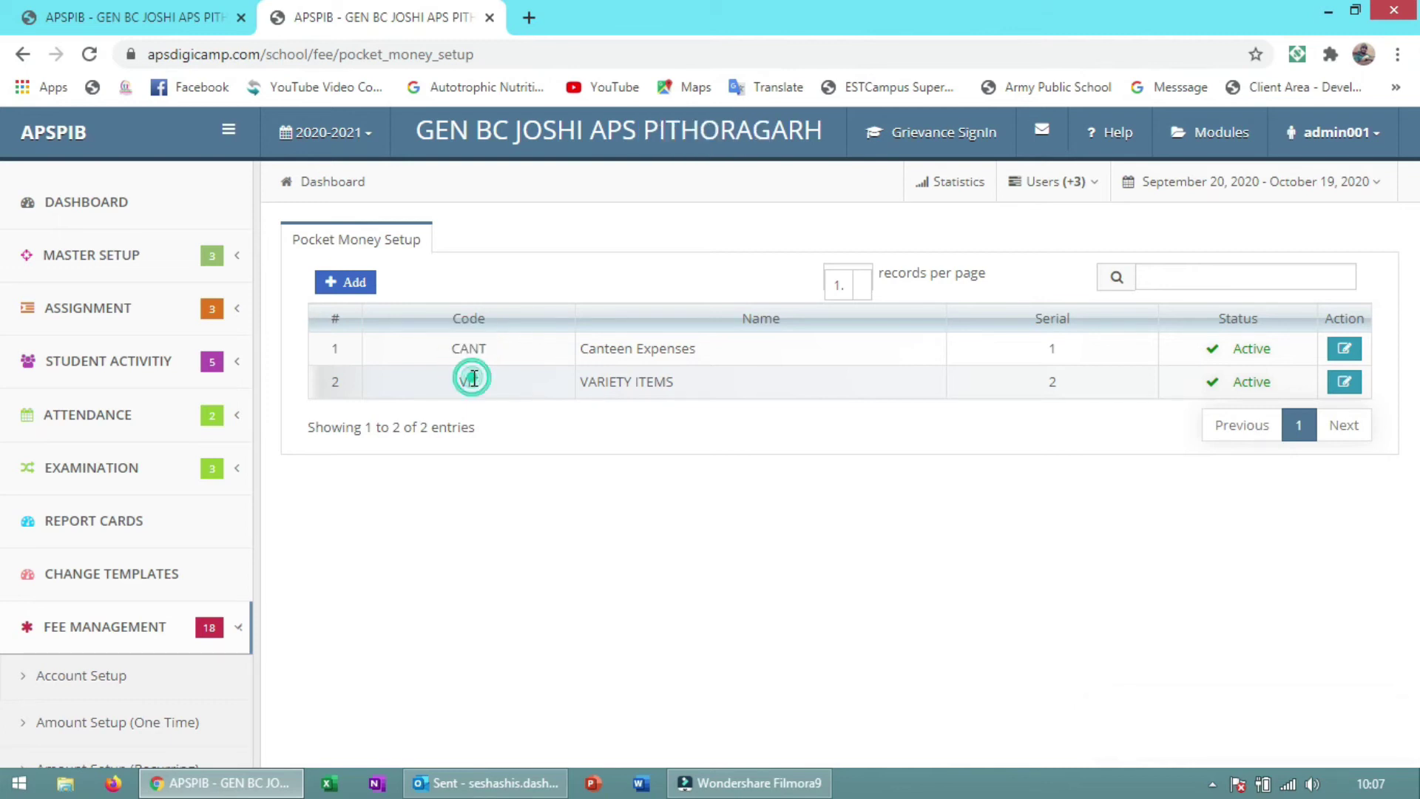
{"action": "double_click", "coordinate": [596, 381]}
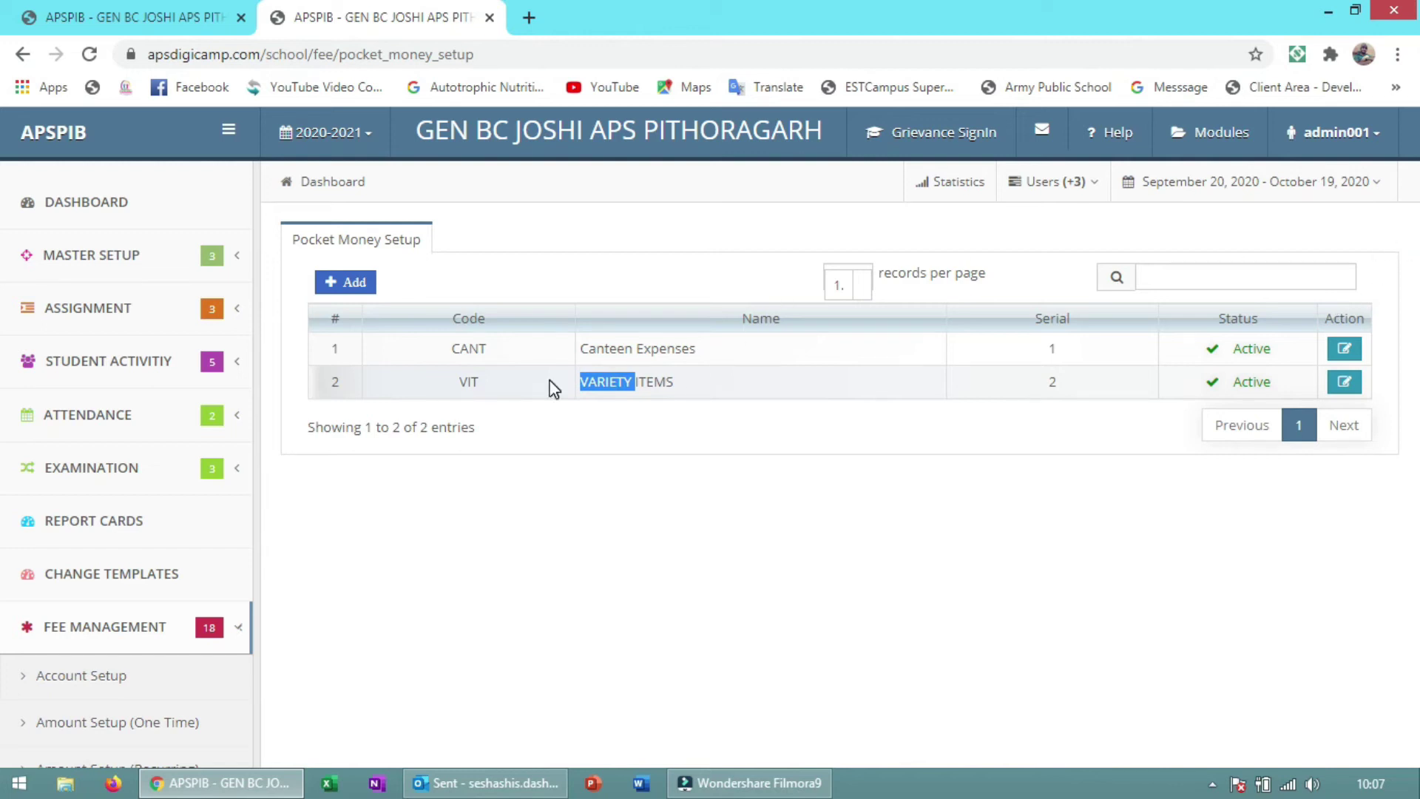
{"action": "double_click", "coordinate": [477, 347]}
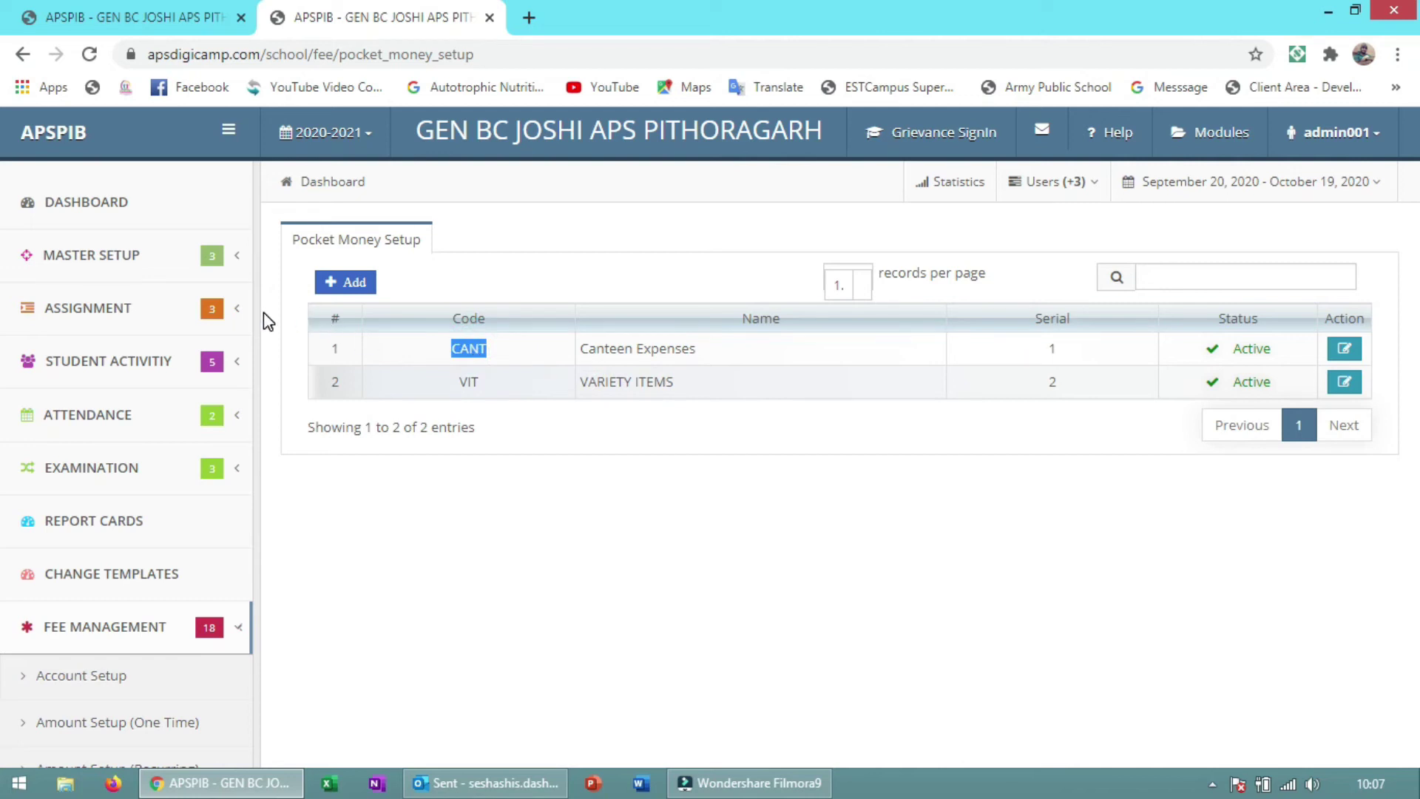
Open Manage Pocket Money and show the details for the student's admission number.
{"action": "left_click_drag", "start_coordinate": [253, 301], "coordinate": [253, 577]}
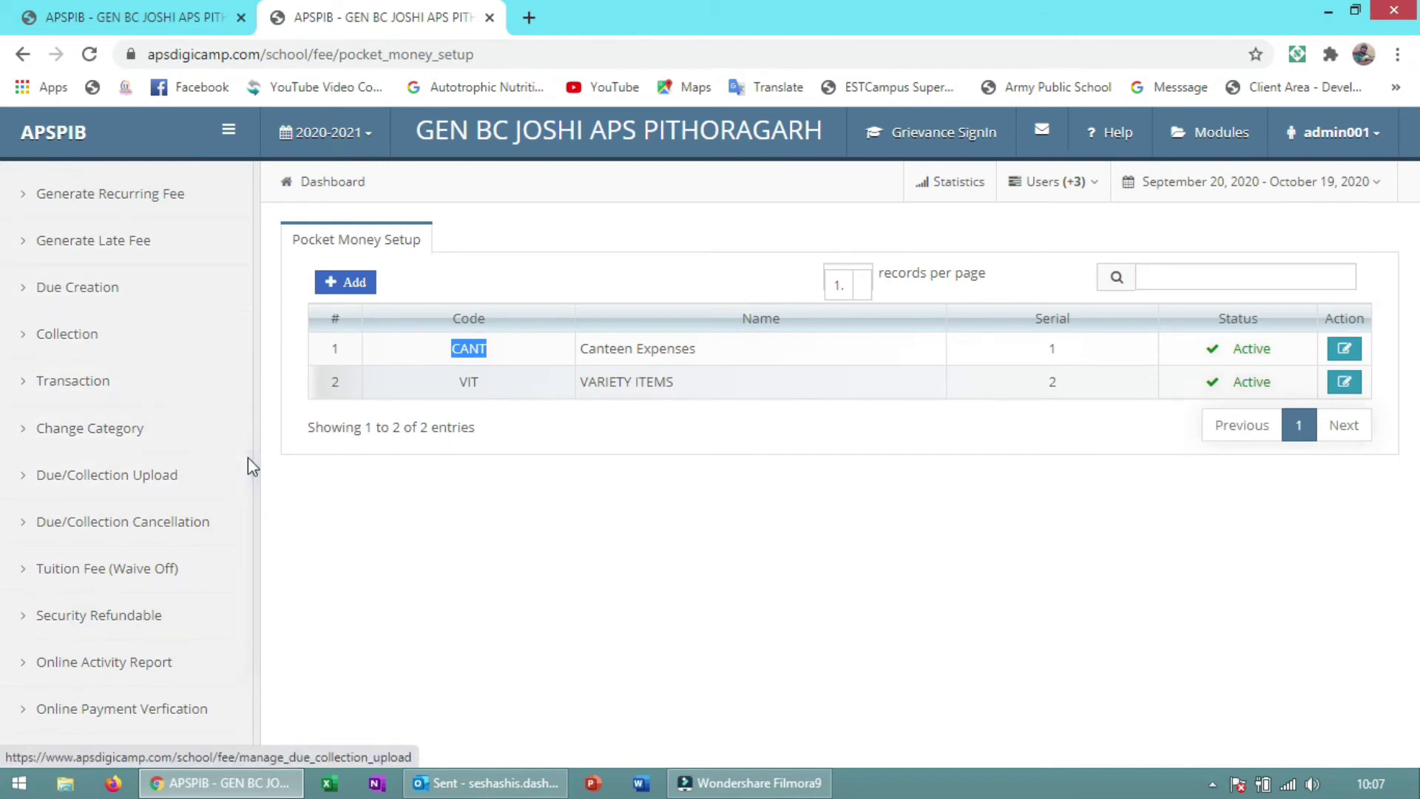
{"action": "left_click_drag", "start_coordinate": [253, 465], "coordinate": [249, 611]}
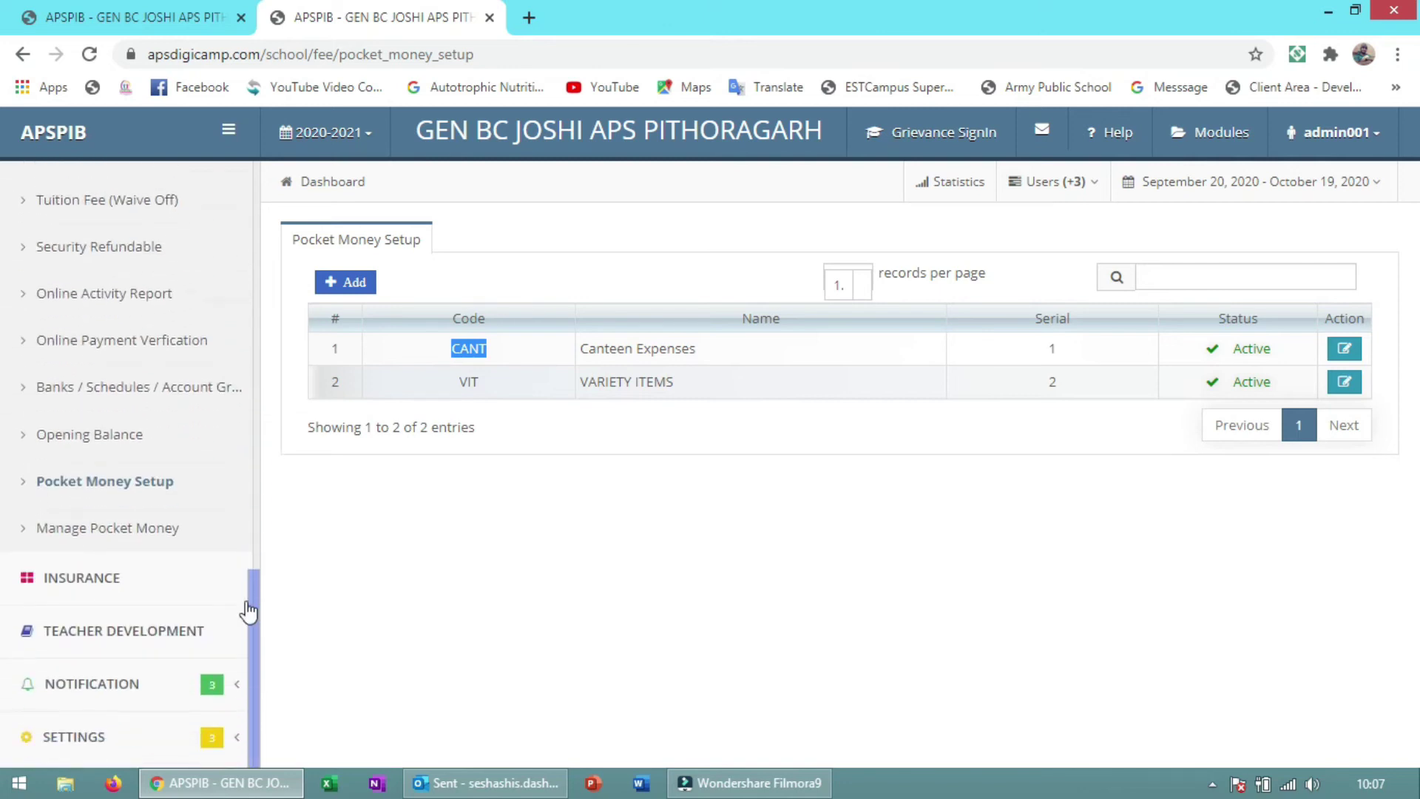
{"action": "left_click", "coordinate": [159, 528]}
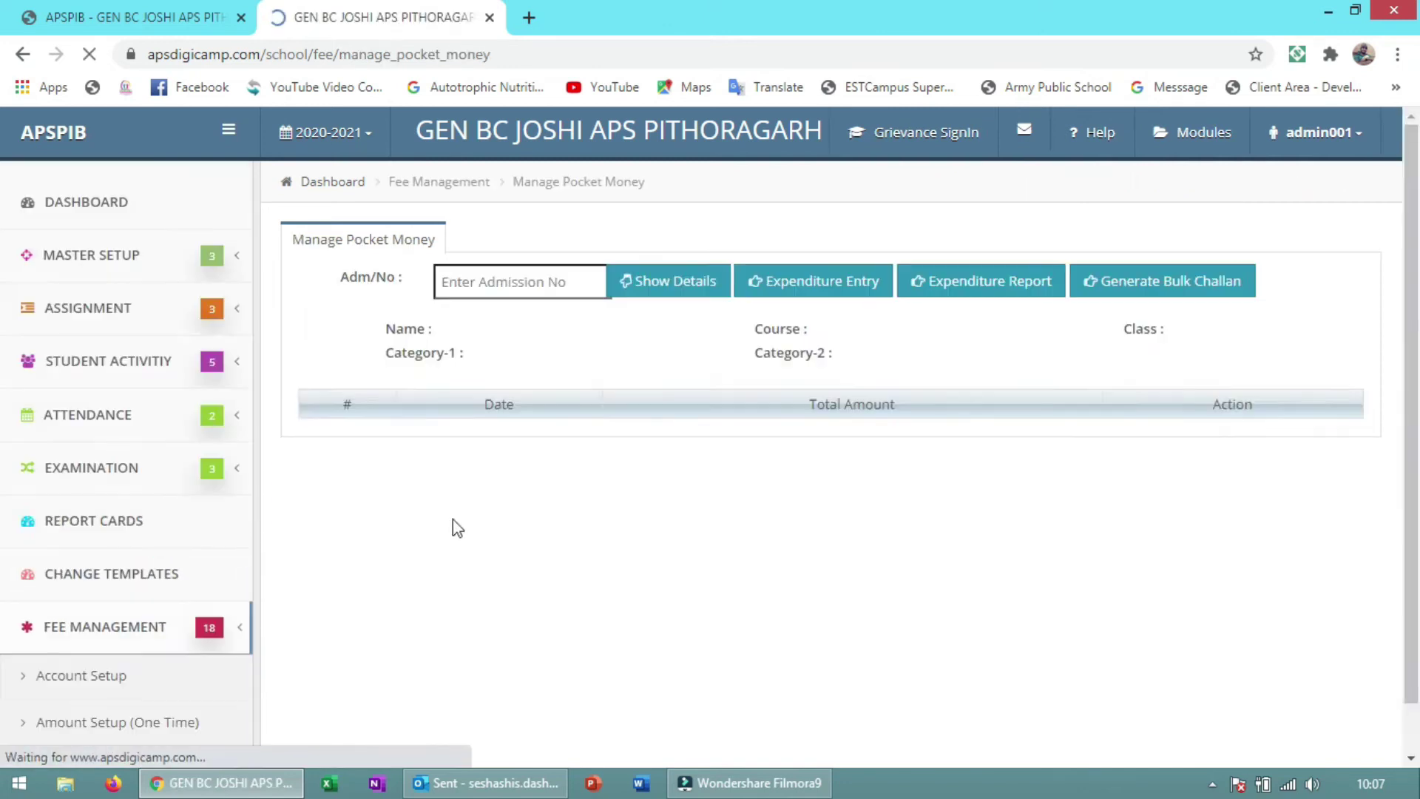
{"action": "left_click", "coordinate": [491, 281]}
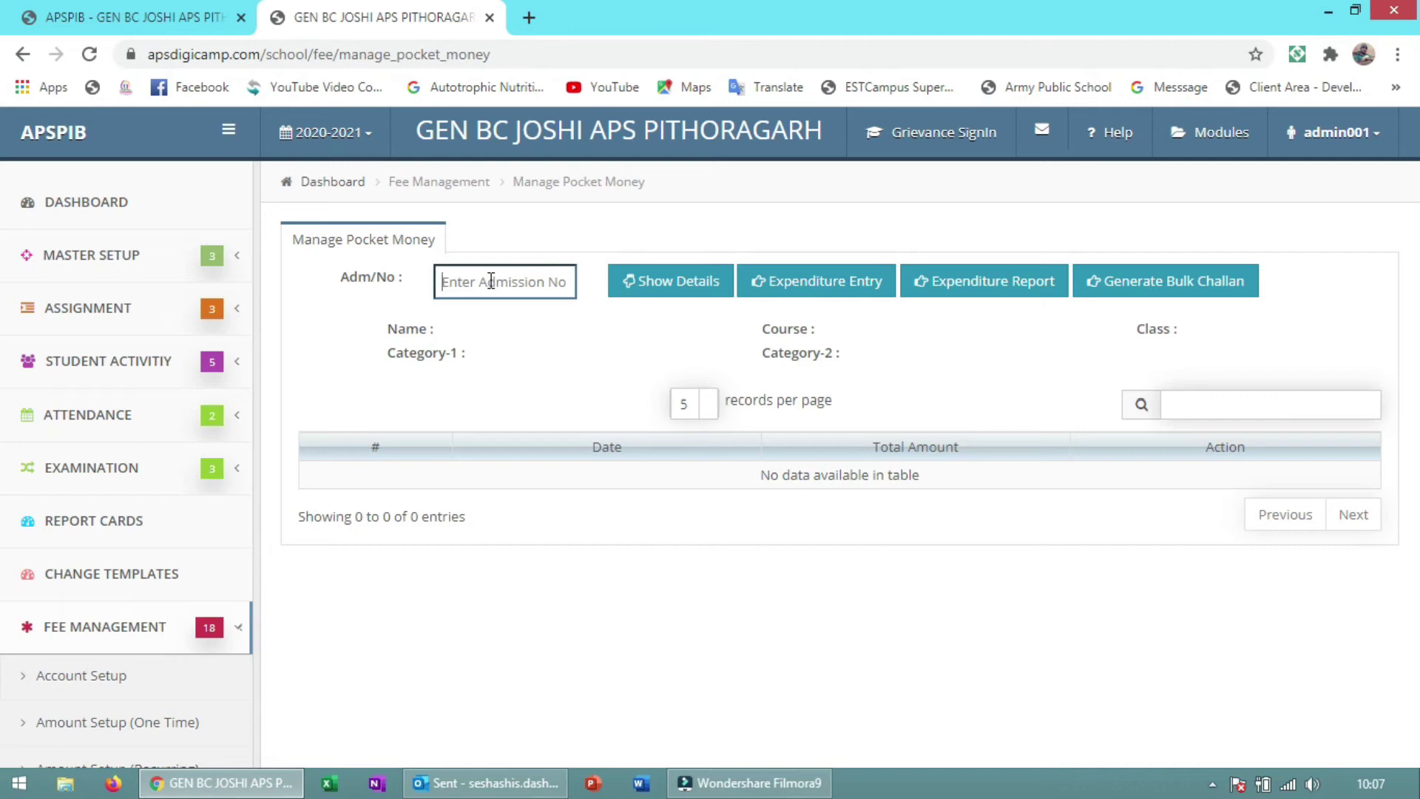
{"action": "type", "text": "4792"}
{"action": "left_click", "coordinate": [703, 291]}
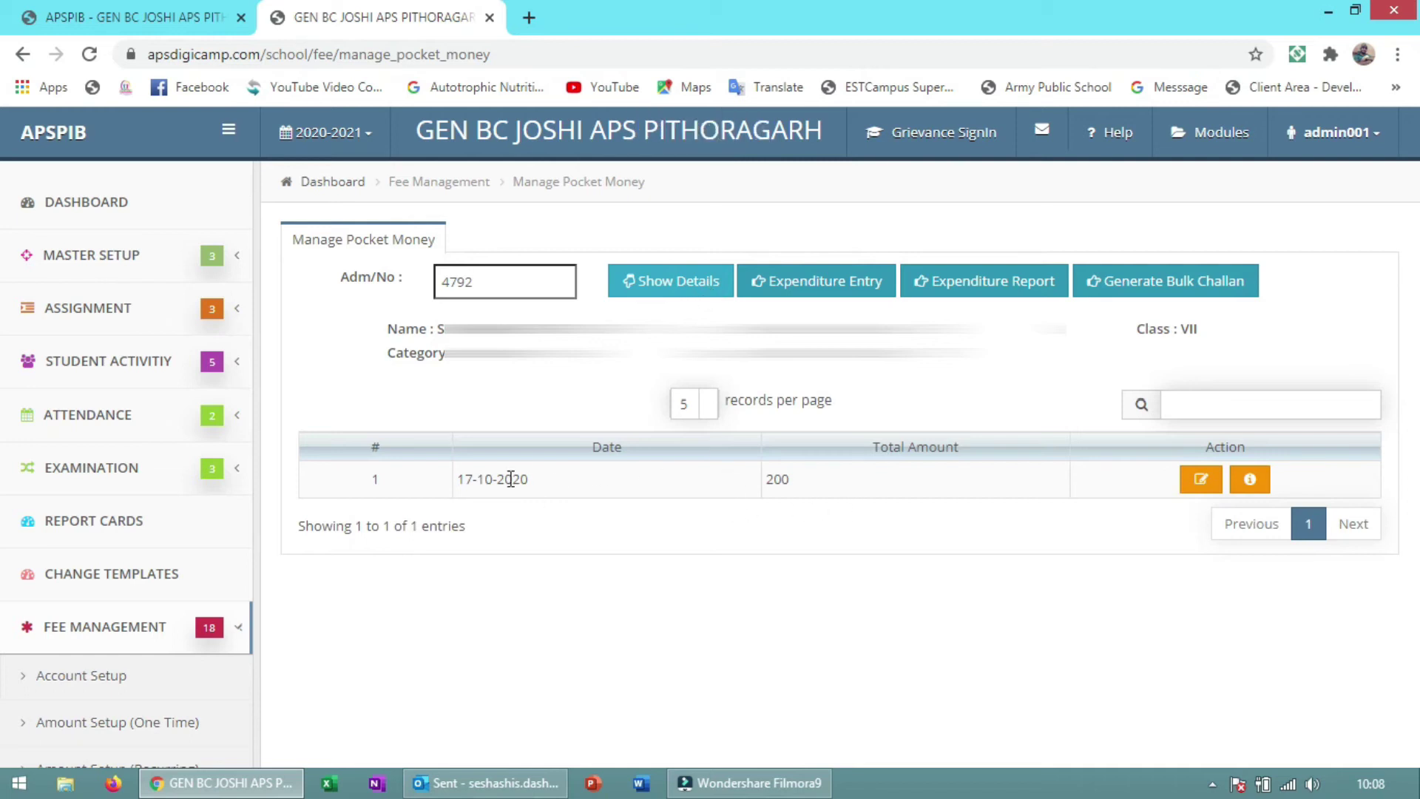
Examine the date and total amount of the student's existing pocket money entry and reload the details.
{"action": "left_click_drag", "start_coordinate": [536, 483], "coordinate": [447, 485]}
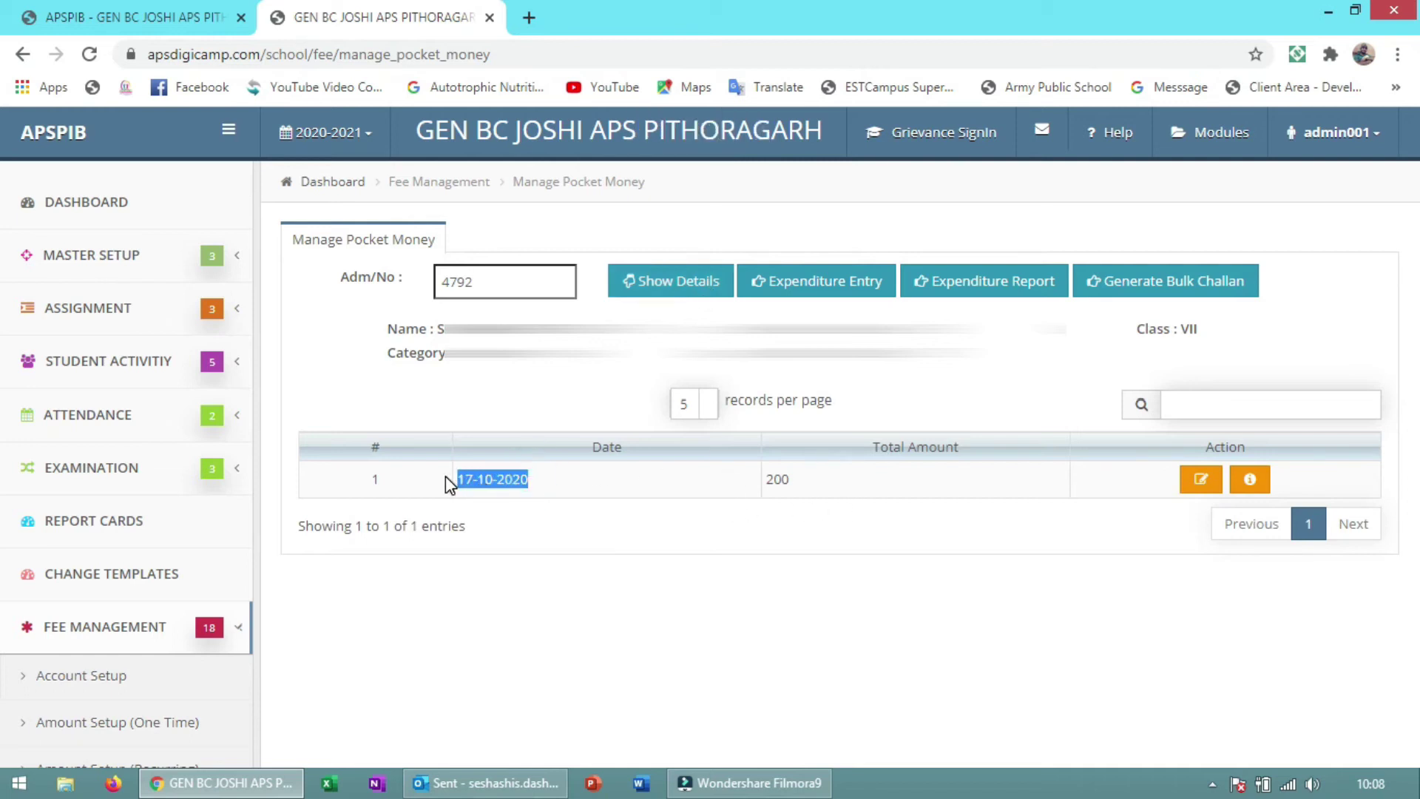
{"action": "double_click", "coordinate": [777, 477]}
{"action": "left_click", "coordinate": [850, 473]}
{"action": "left_click", "coordinate": [672, 288]}
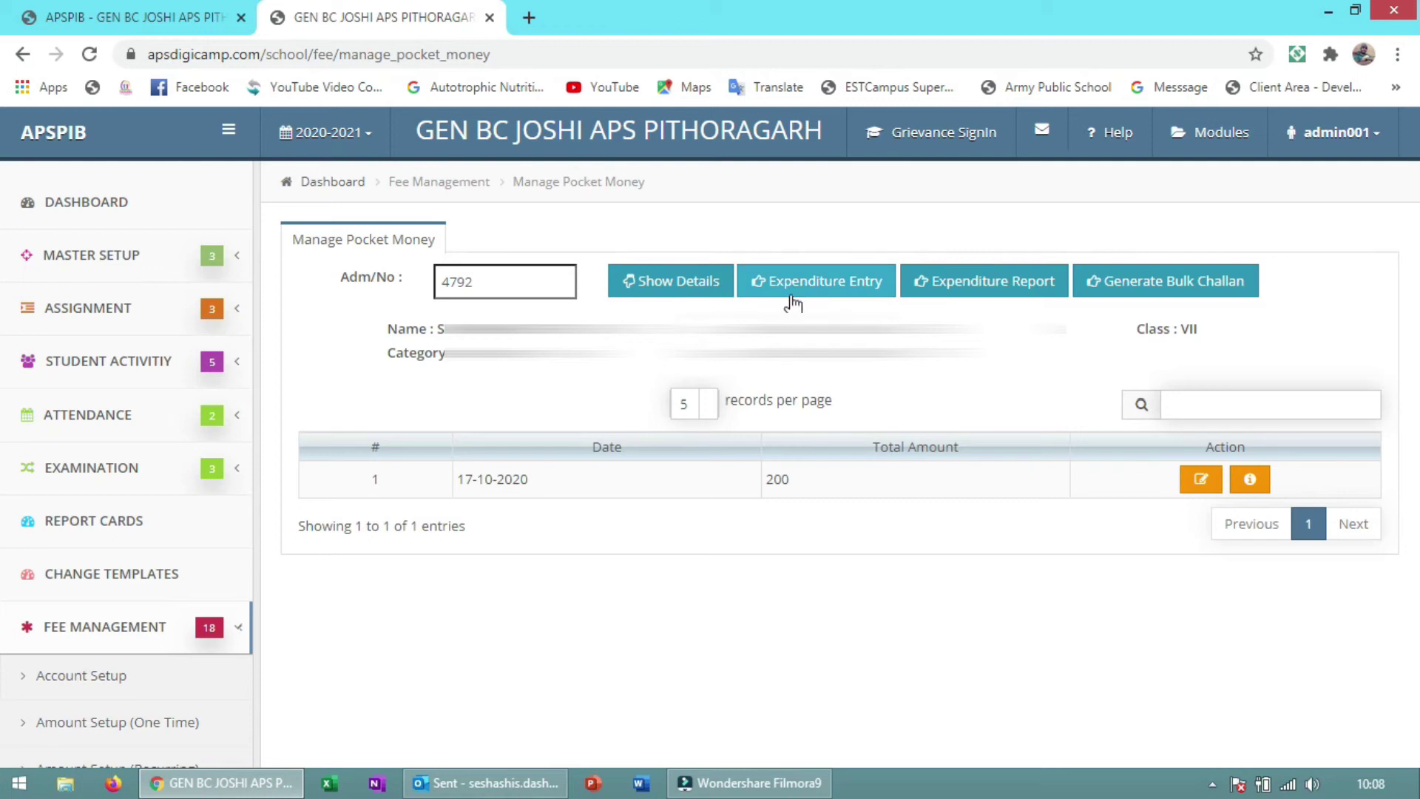
Save an expenditure entry for the student with 50 for Canteen Expenses and 100 for VARIETY ITEMS, and close the form.
{"action": "left_click", "coordinate": [821, 290]}
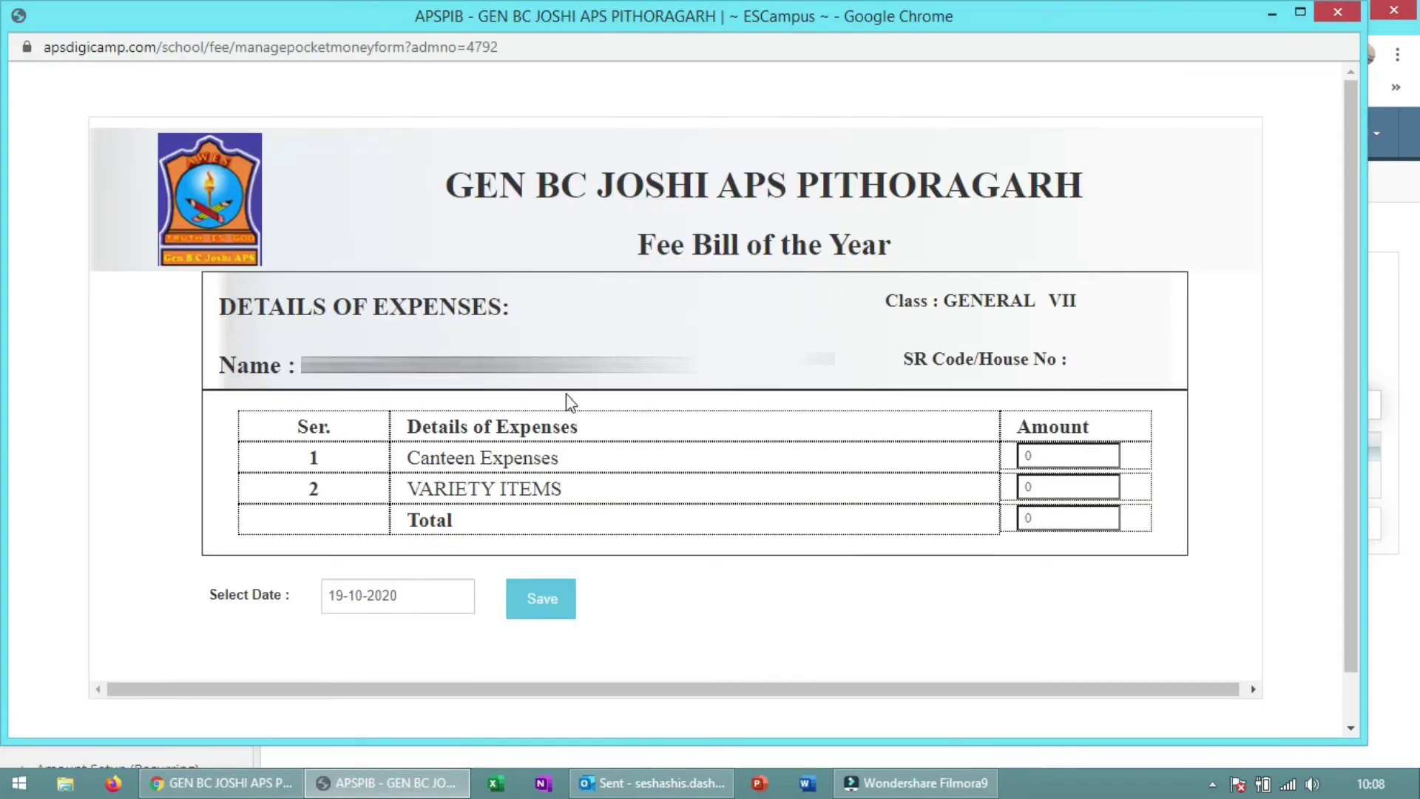
{"action": "left_click", "coordinate": [1062, 453]}
{"action": "double_click", "coordinate": [1031, 453]}
{"action": "type", "text": "50"}
{"action": "key", "text": "Tab"}
{"action": "type", "text": "100"}
{"action": "left_click", "coordinate": [542, 620]}
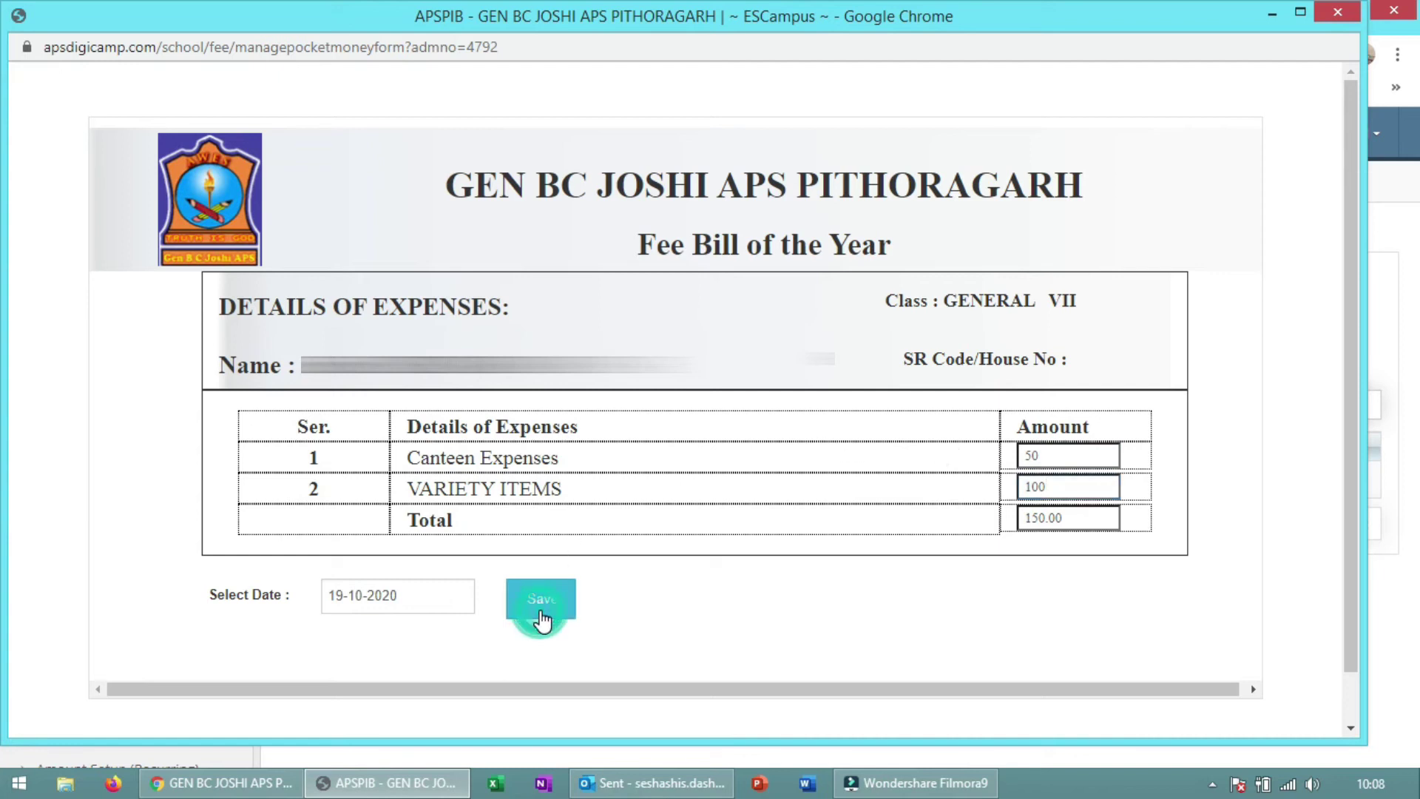
{"action": "left_click", "coordinate": [1332, 16]}
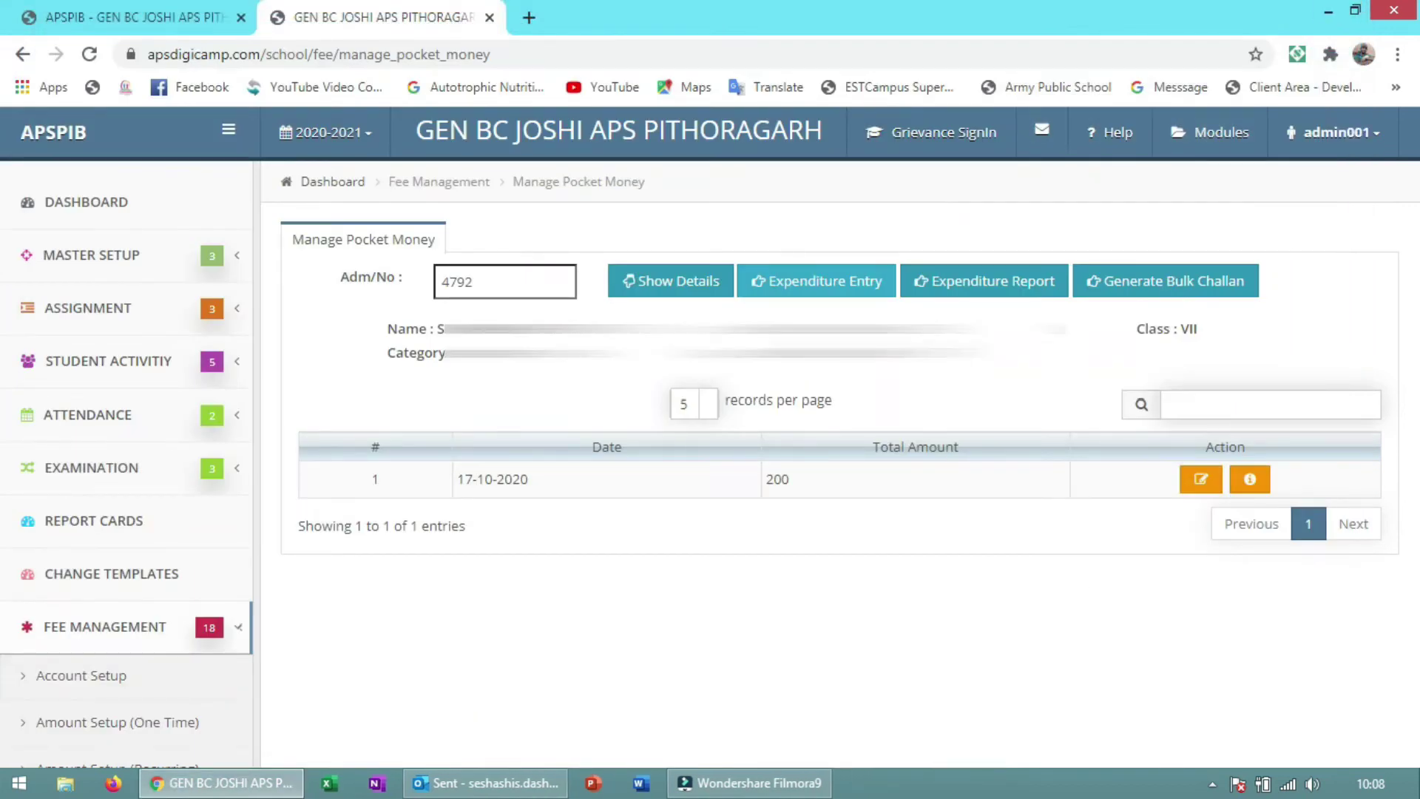
Reload the student's details and check the total amount of the newly saved expenditure entry.
{"action": "left_click", "coordinate": [650, 287]}
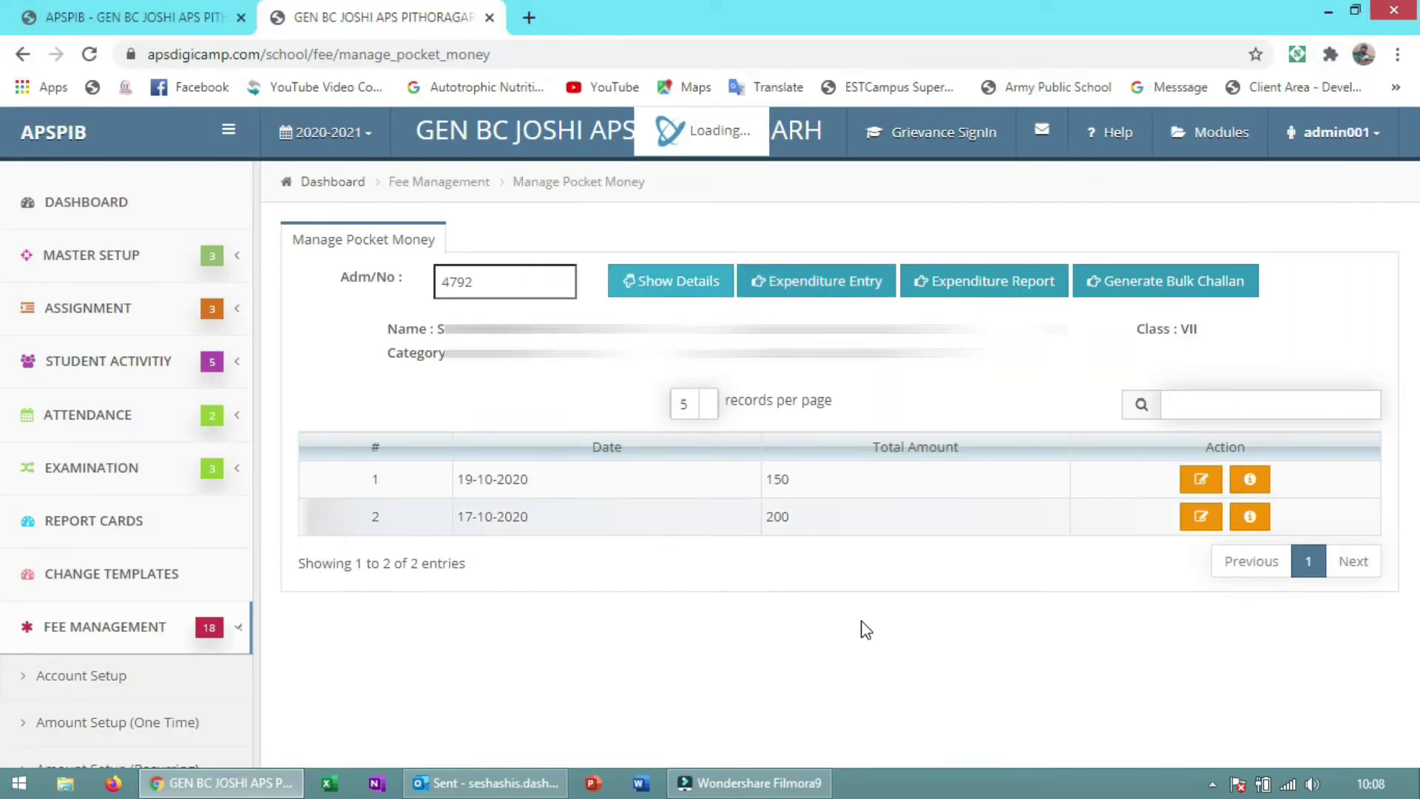
{"action": "double_click", "coordinate": [775, 479]}
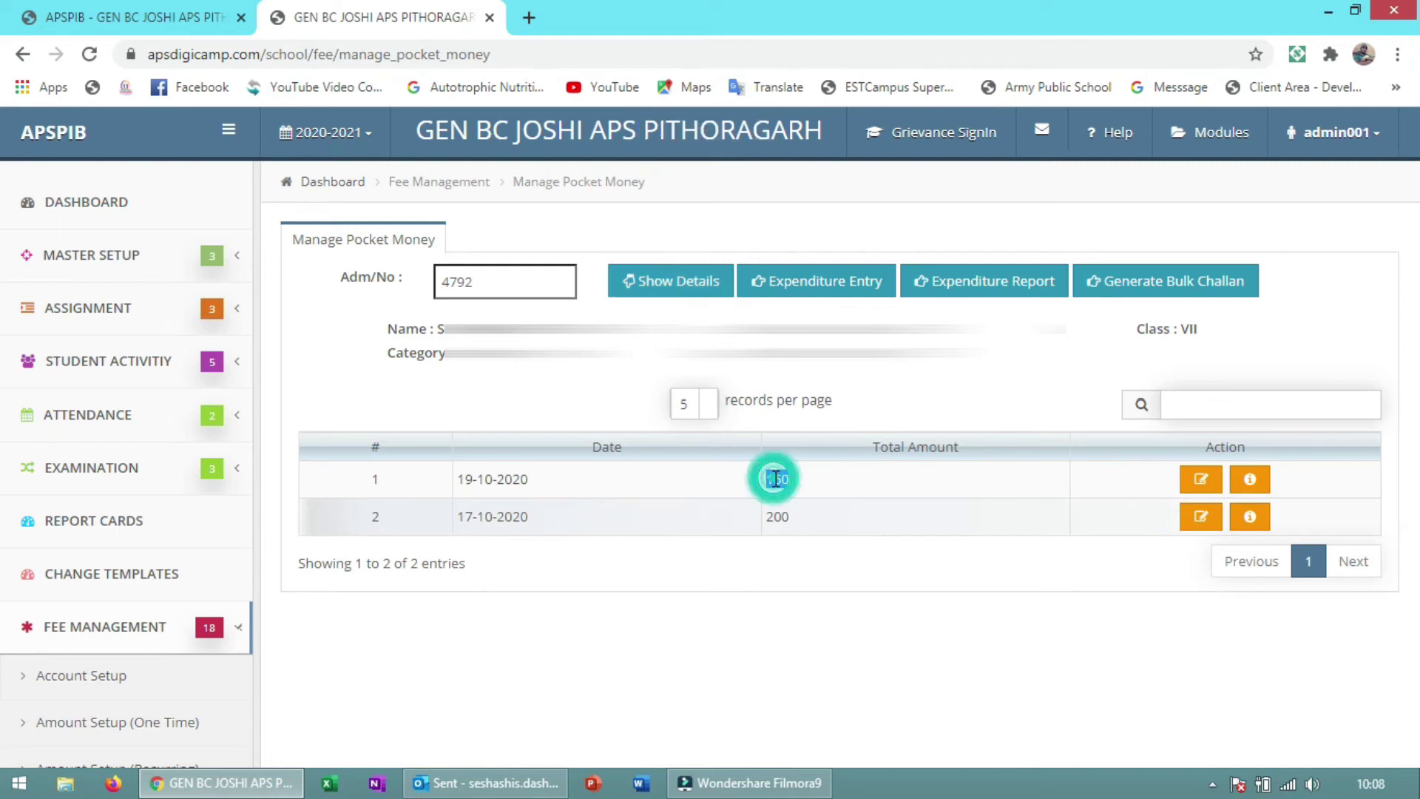
{"action": "left_click", "coordinate": [579, 314]}
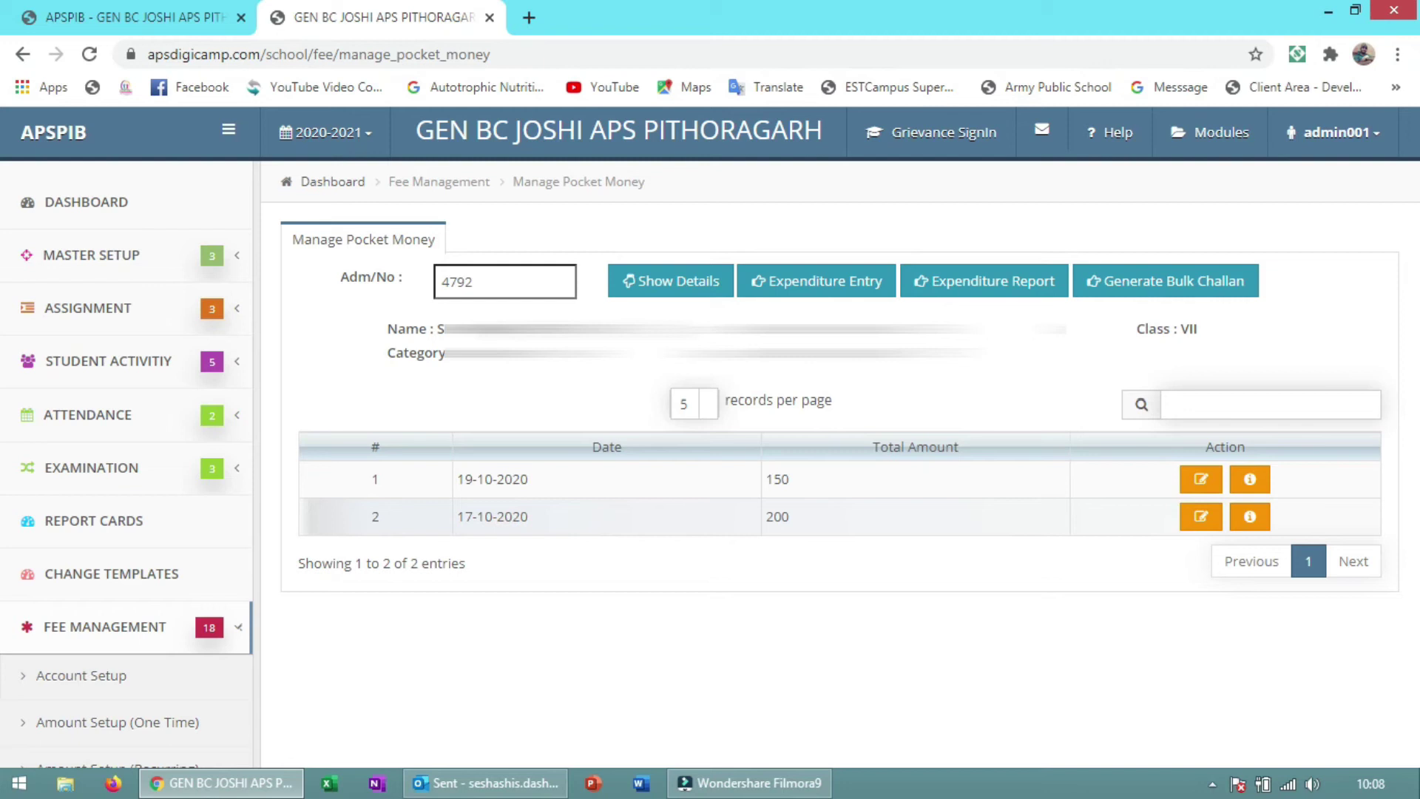
Generate the Expenditure Report for course GENERAL and class VII, leaving the section unspecified.
{"action": "left_click", "coordinate": [941, 283]}
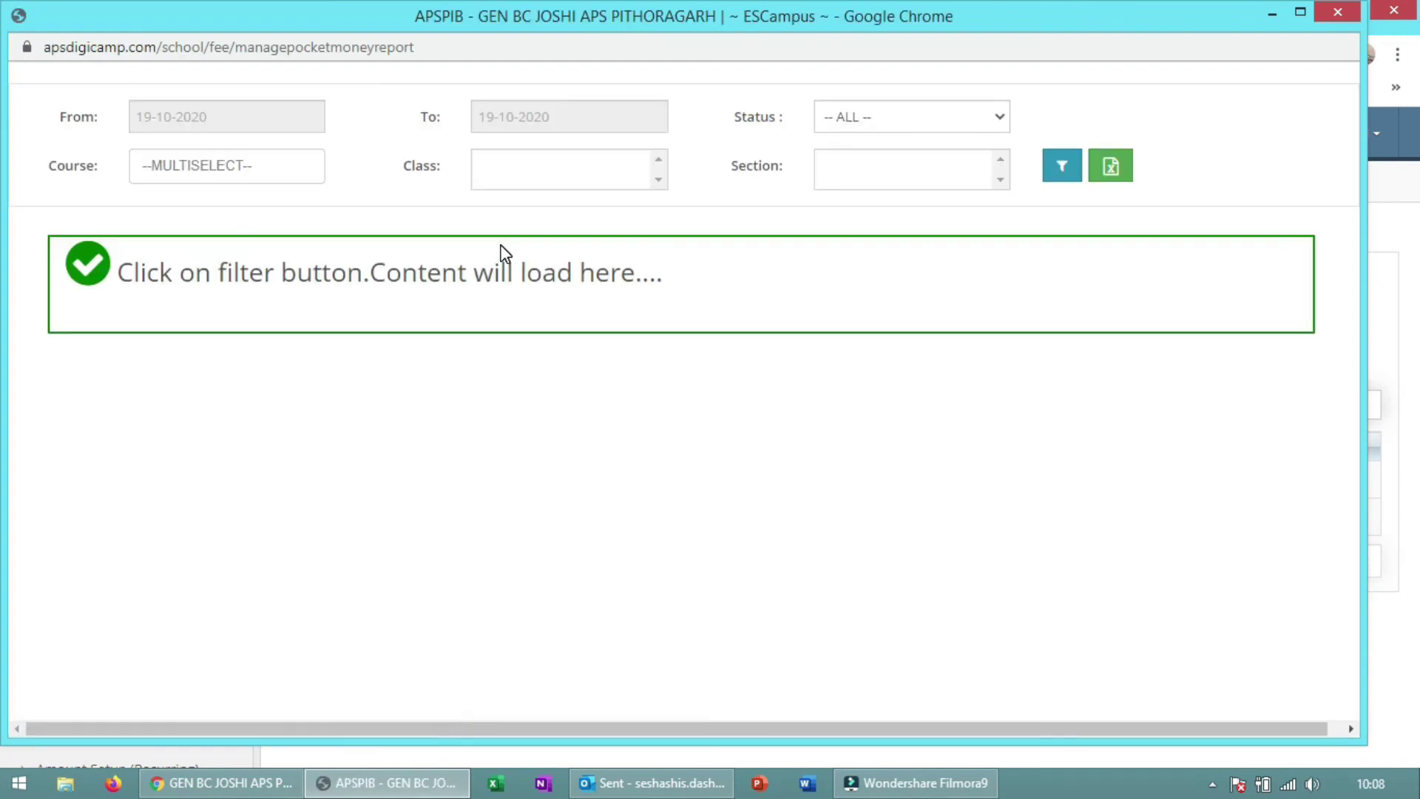
{"action": "left_click", "coordinate": [278, 170]}
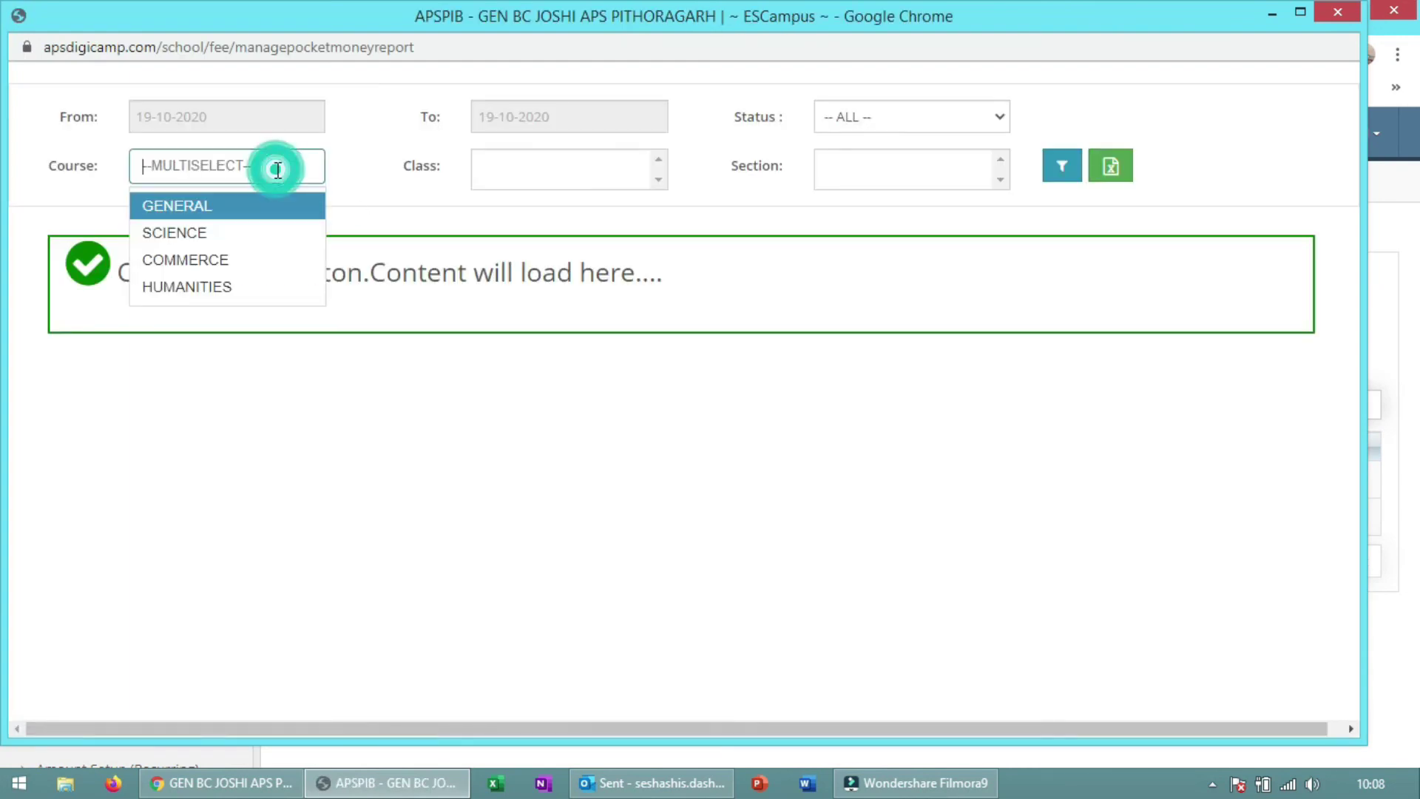
{"action": "left_click", "coordinate": [256, 207]}
{"action": "key", "text": "alt+Tab"}
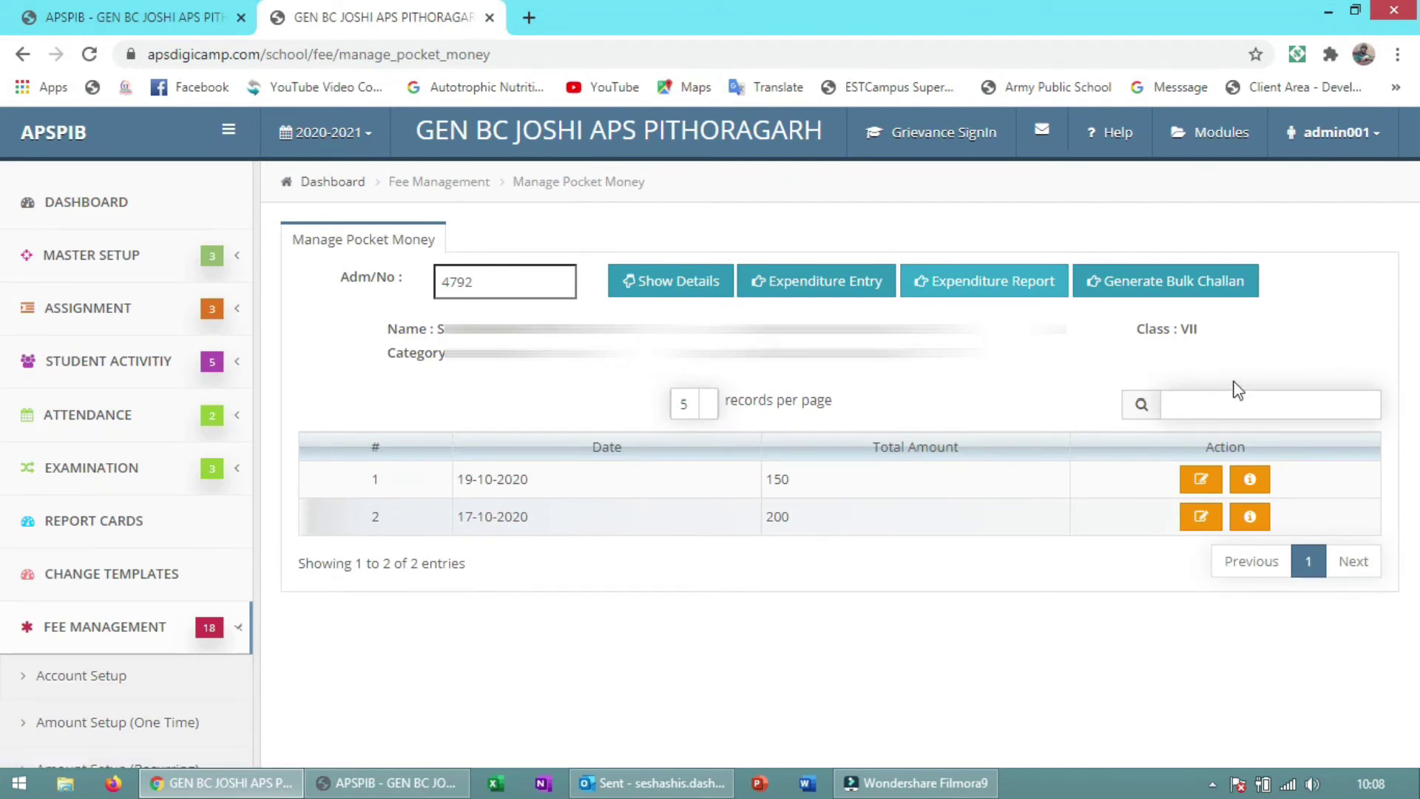
{"action": "key", "text": "alt+Tab"}
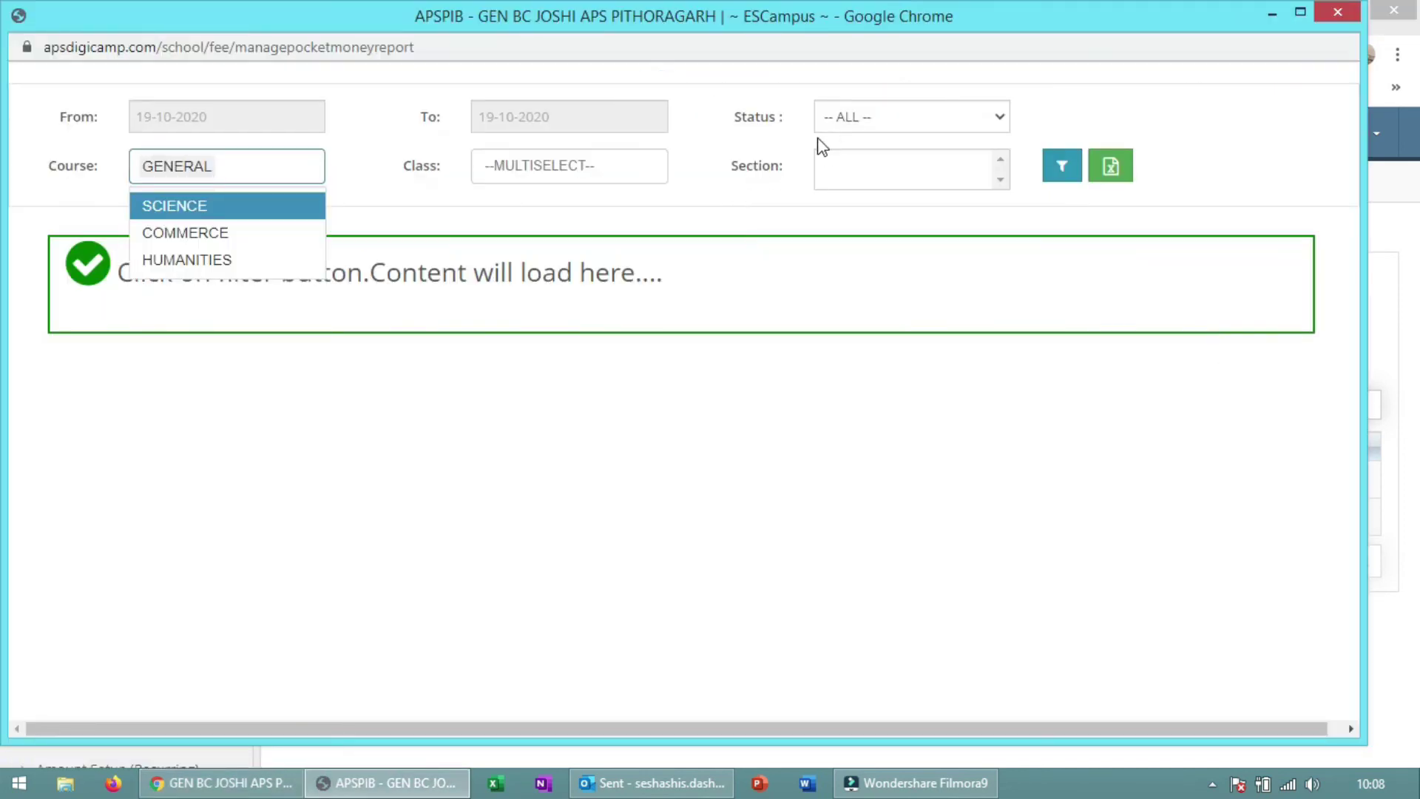
{"action": "left_click", "coordinate": [562, 165]}
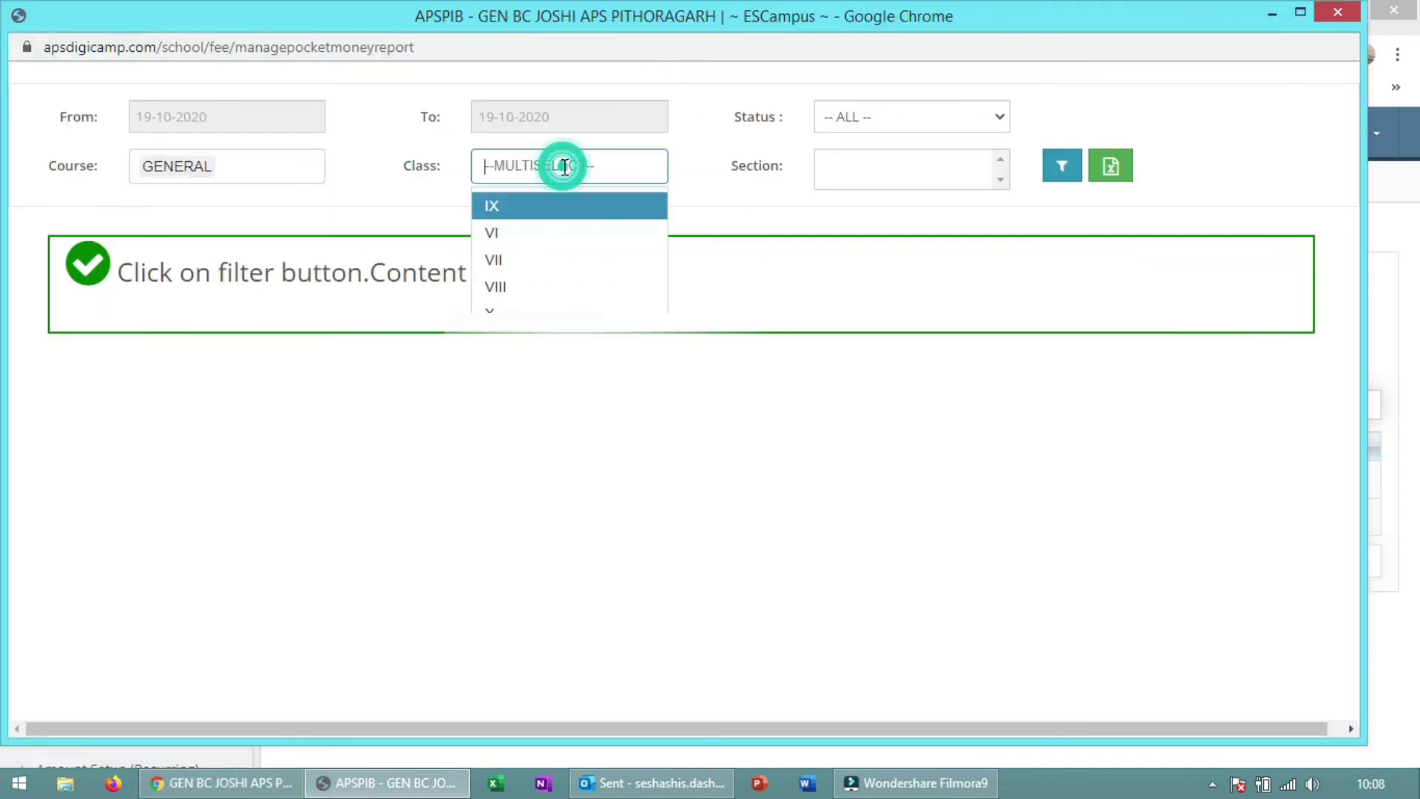
{"action": "left_click", "coordinate": [536, 280]}
{"action": "left_click", "coordinate": [919, 170]}
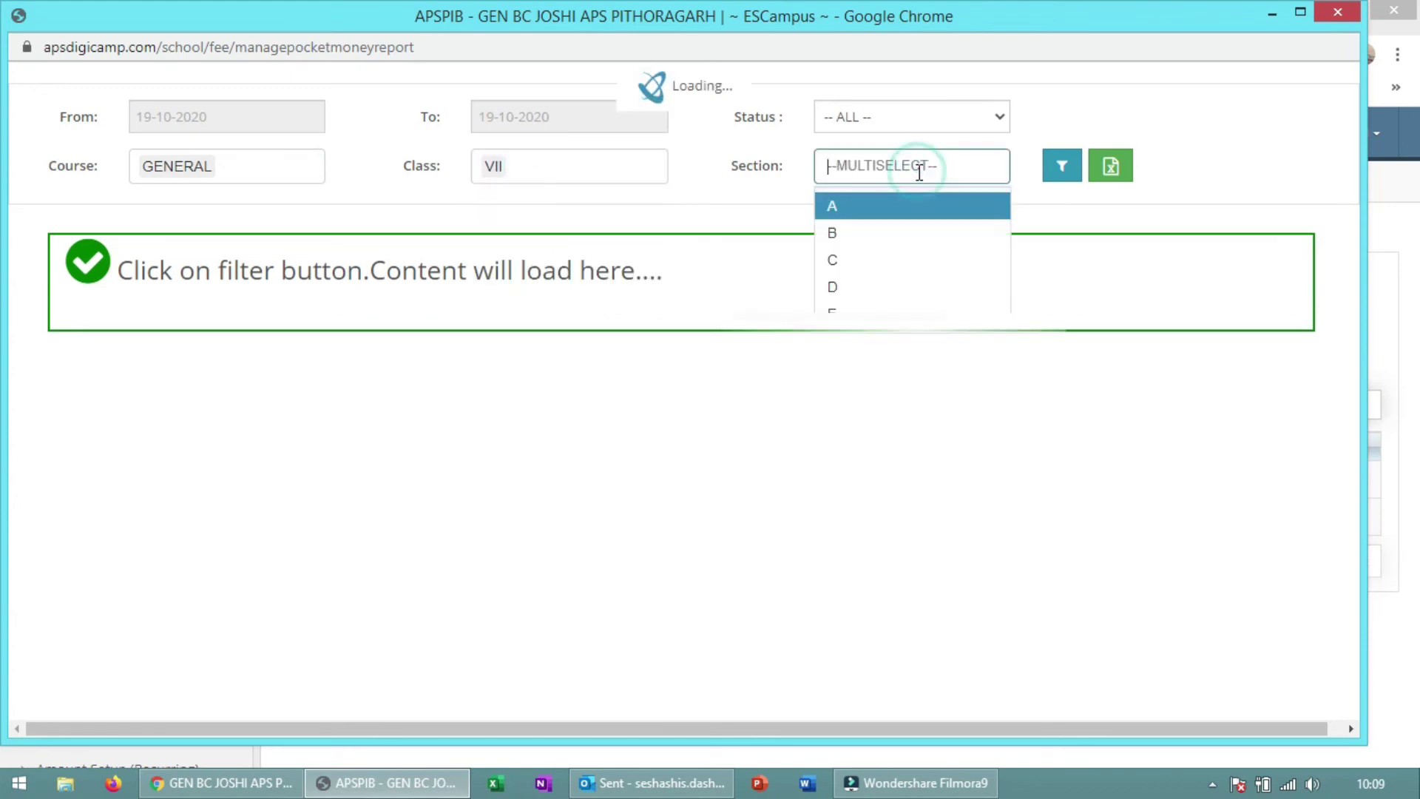
{"action": "left_click", "coordinate": [1067, 174]}
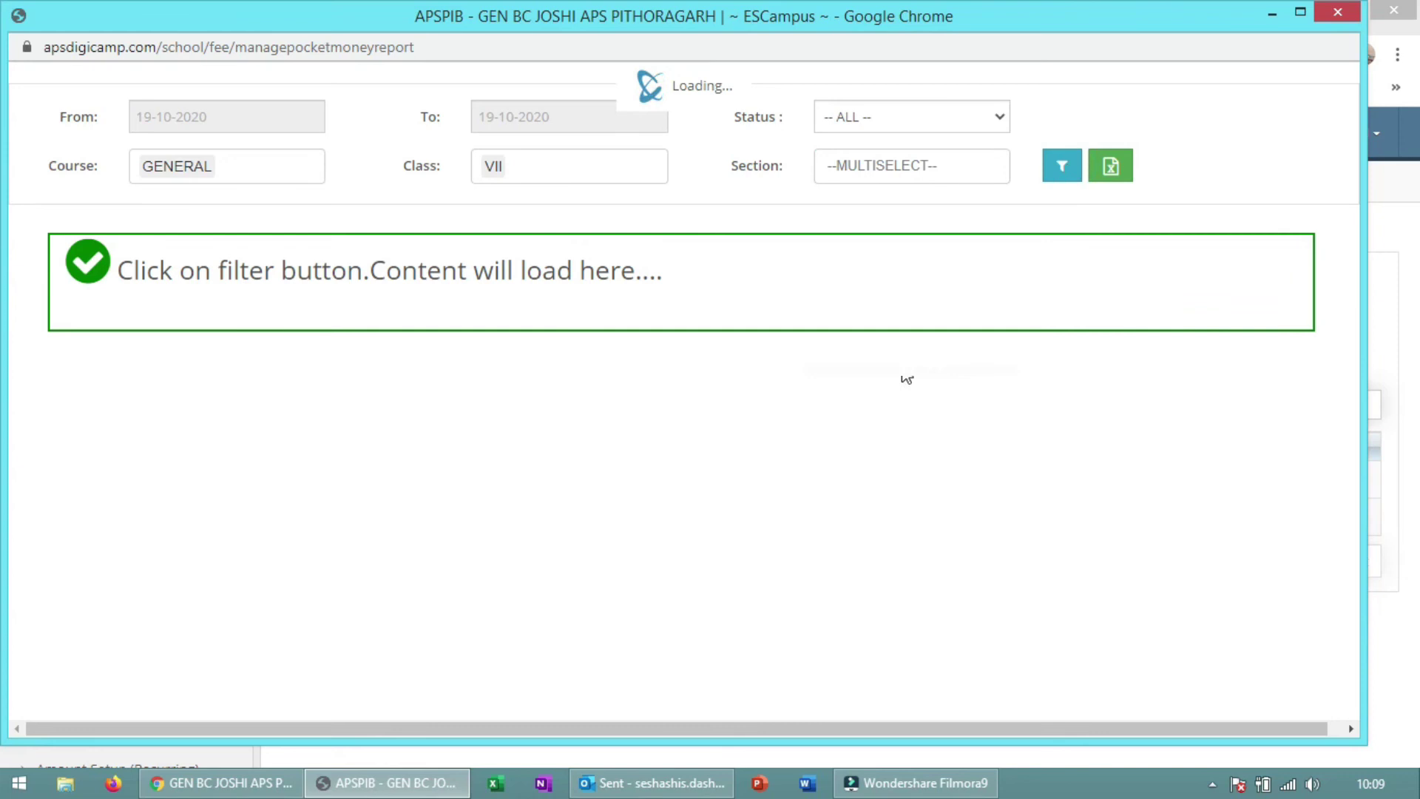
{"action": "key", "text": "alt+Tab"}
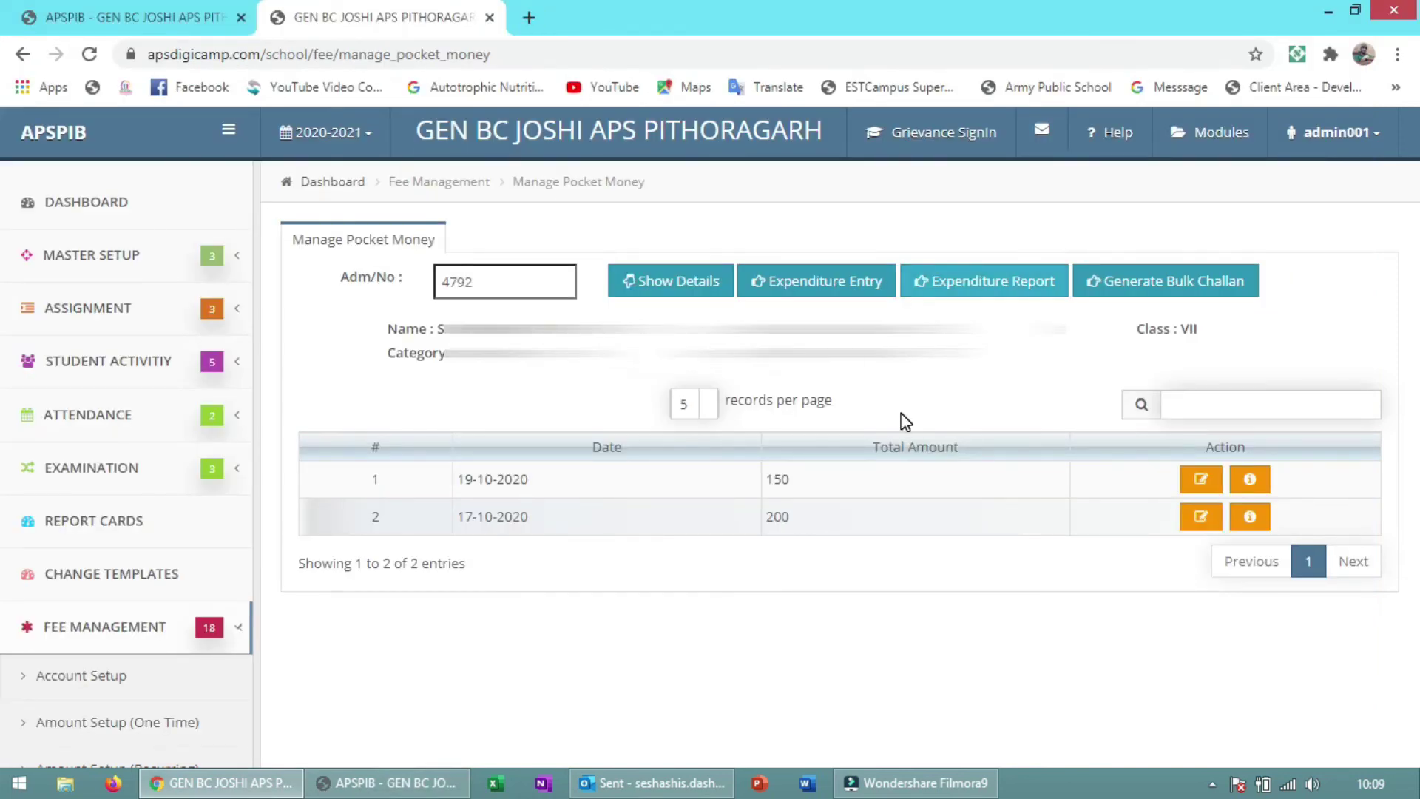
{"action": "key", "text": "alt+Tab"}
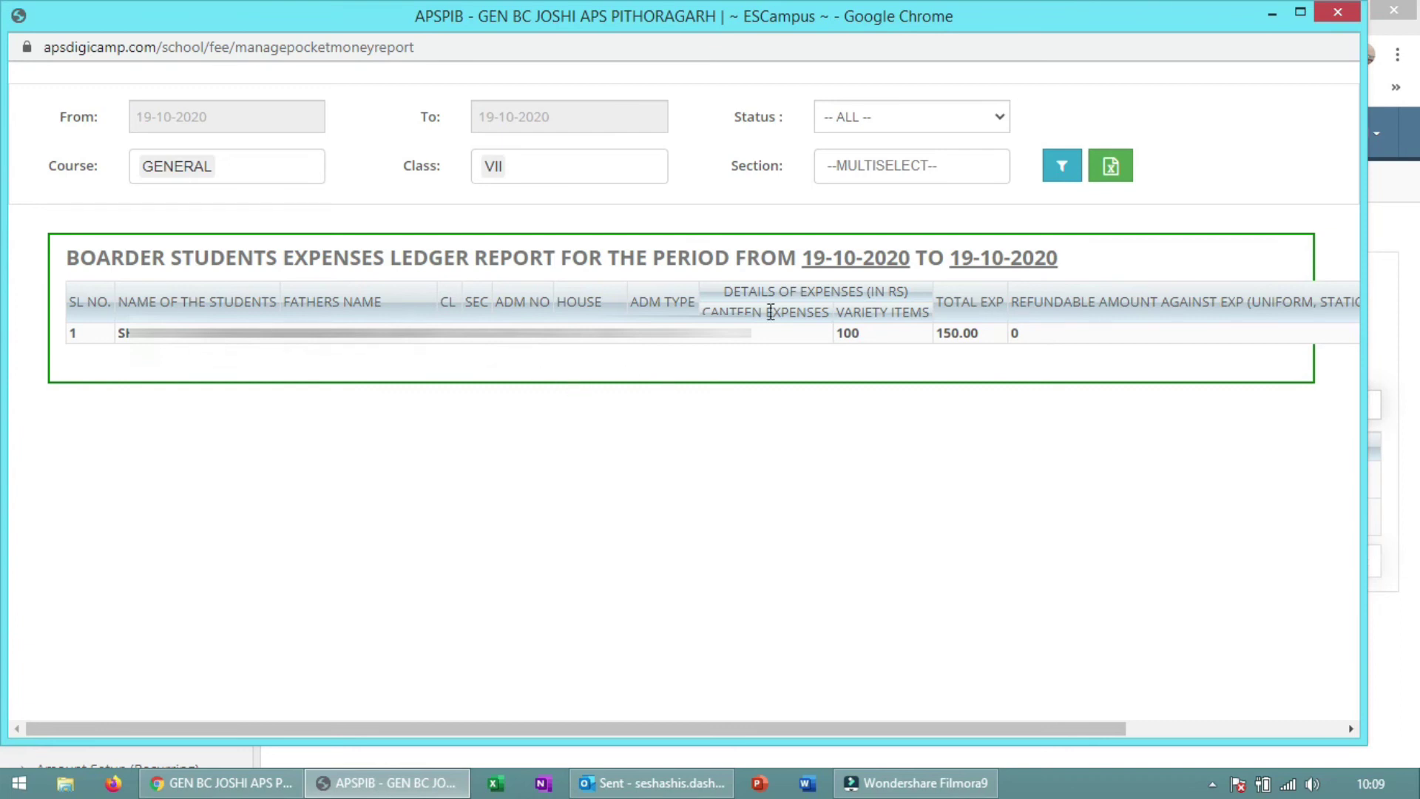
Examine the canteen, variety items and total expense amounts in the boarder students' ledger report.
{"action": "left_click", "coordinate": [757, 334]}
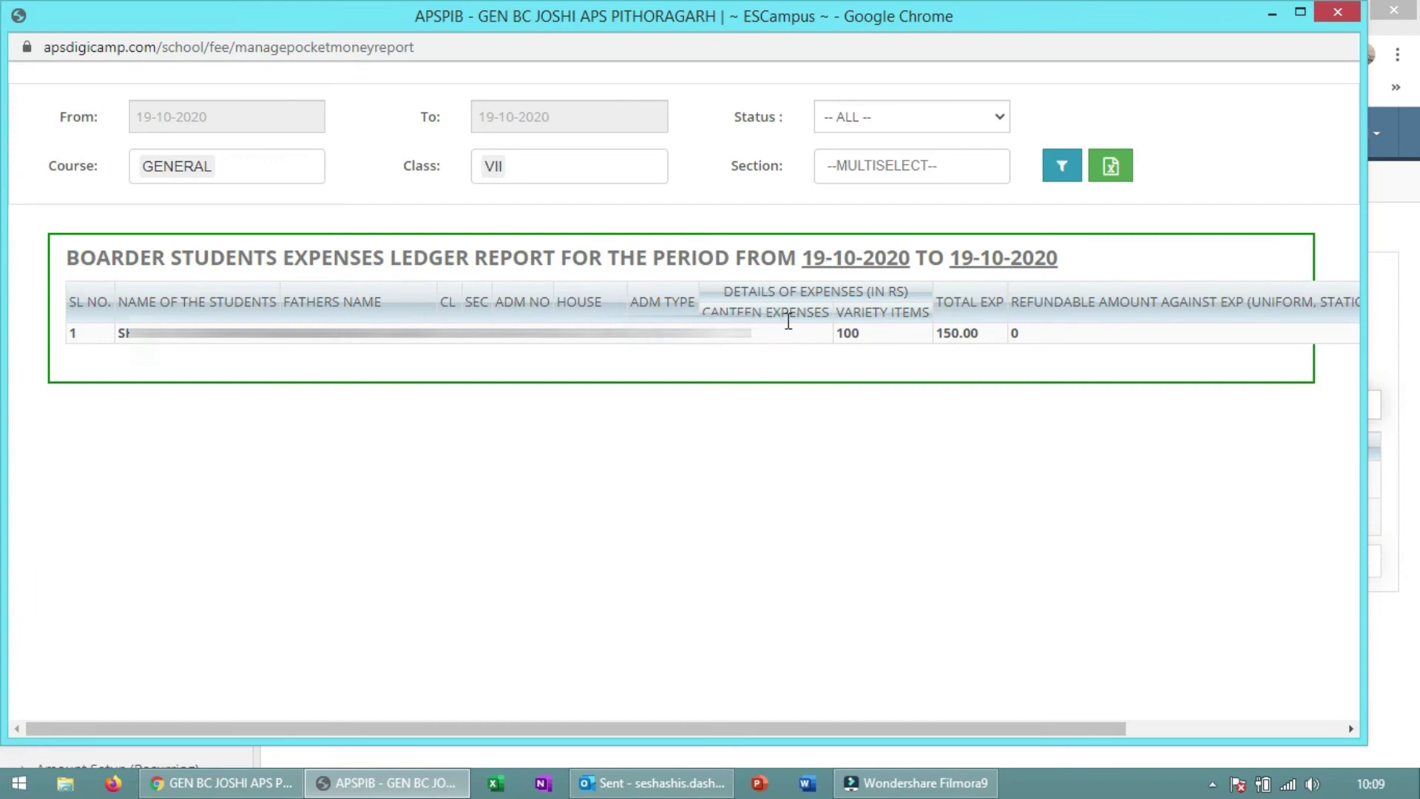
{"action": "double_click", "coordinate": [848, 333]}
{"action": "double_click", "coordinate": [962, 334]}
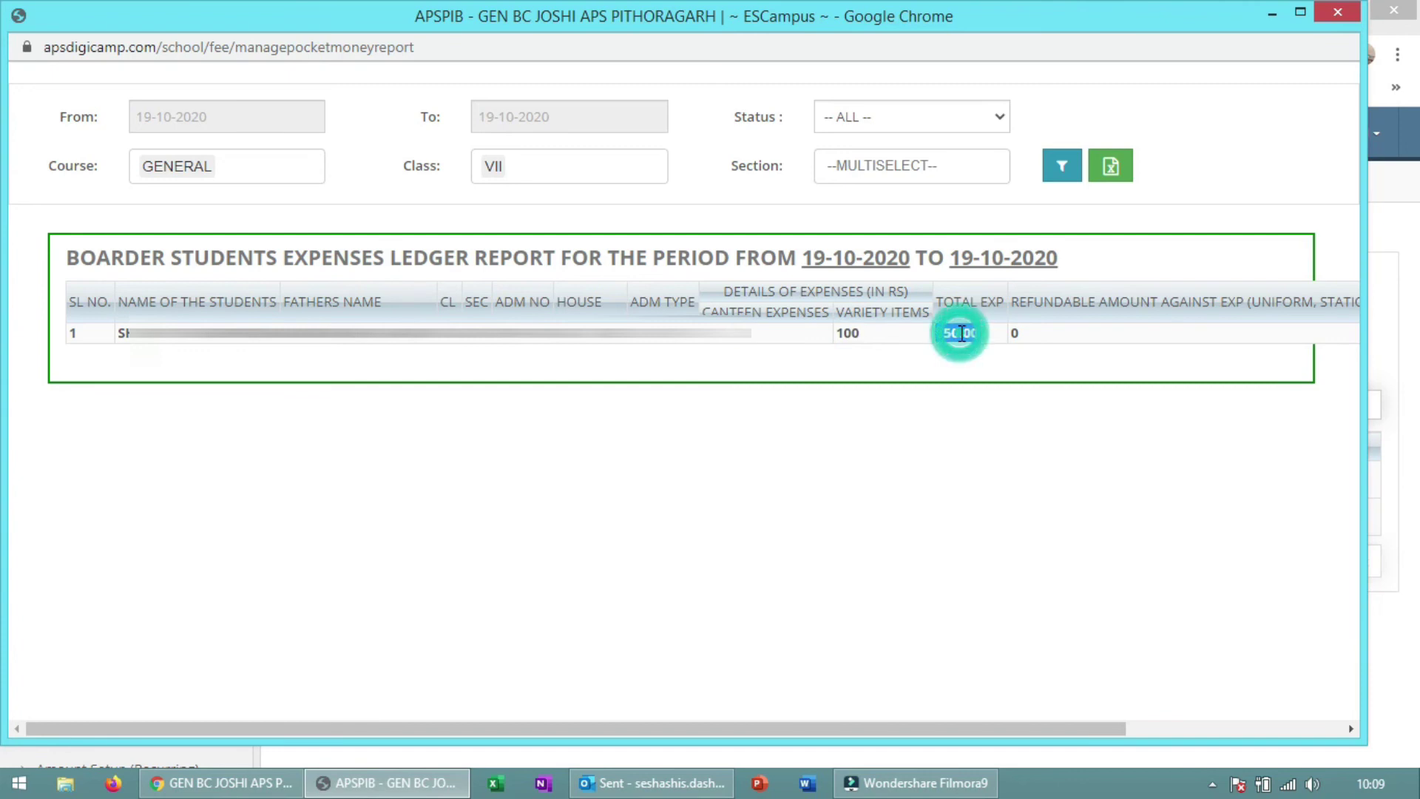
Regenerate the expenses ledger report with the start date 16-10-2020, check the variety items and total expense amounts, and close the report.
{"action": "left_click", "coordinate": [242, 109]}
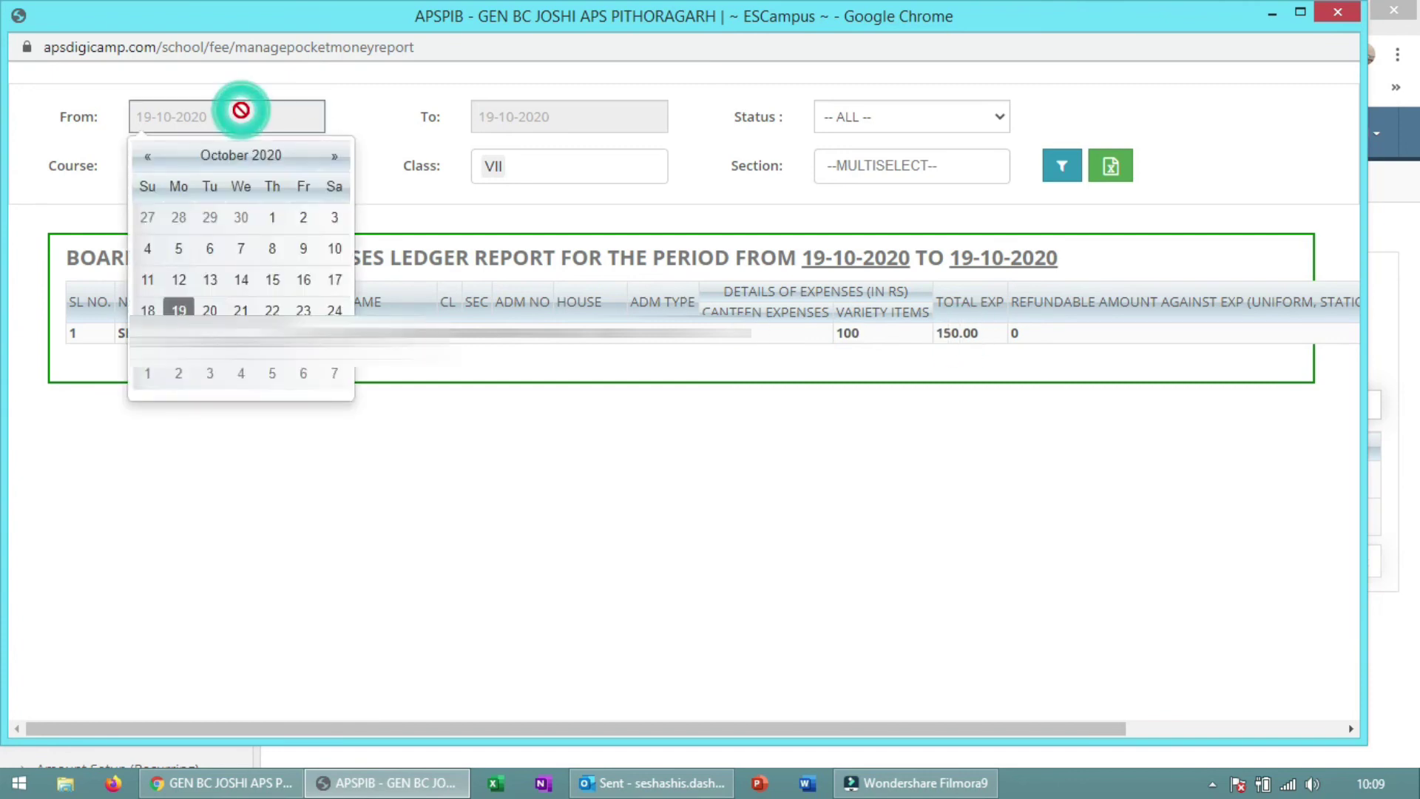
{"action": "left_click", "coordinate": [303, 280]}
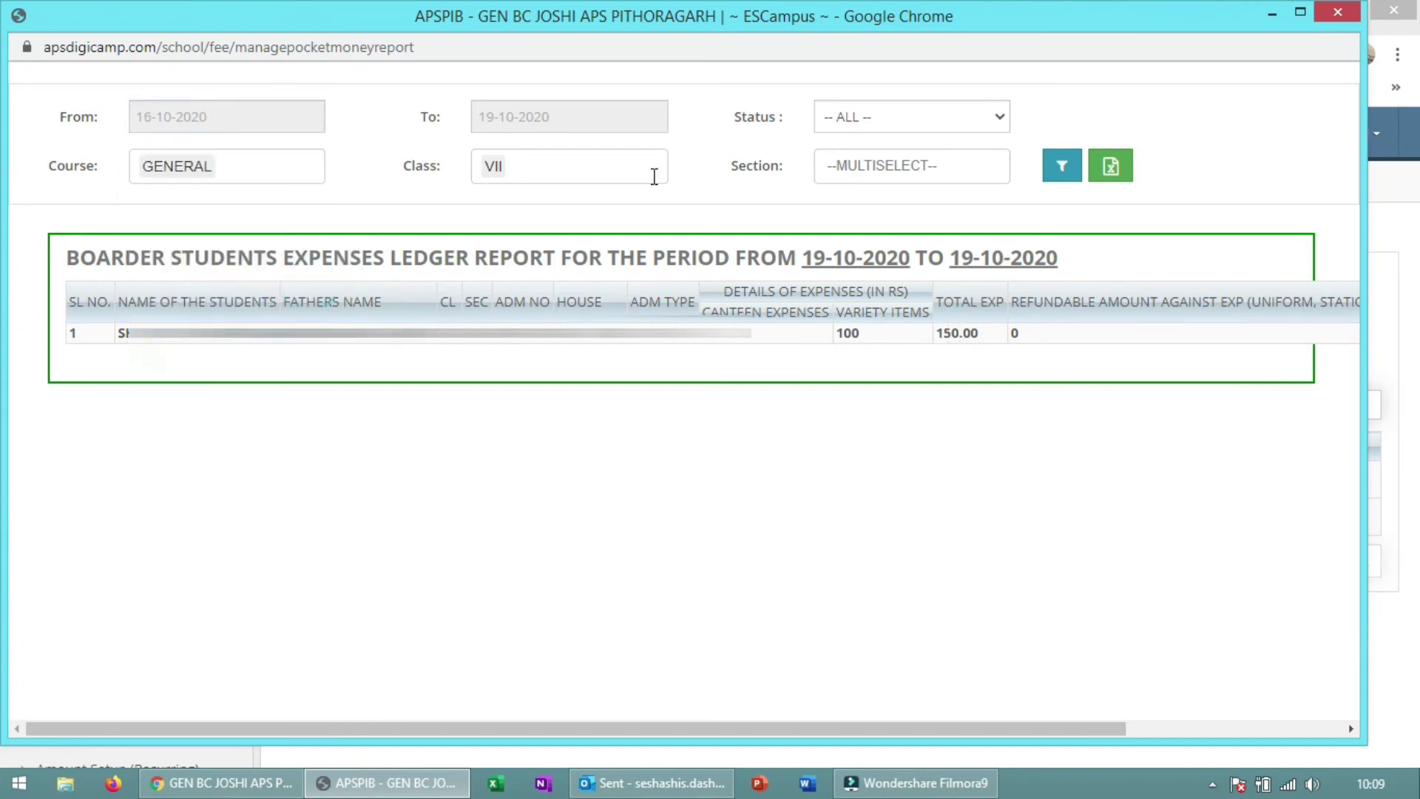
{"action": "left_click", "coordinate": [1063, 165]}
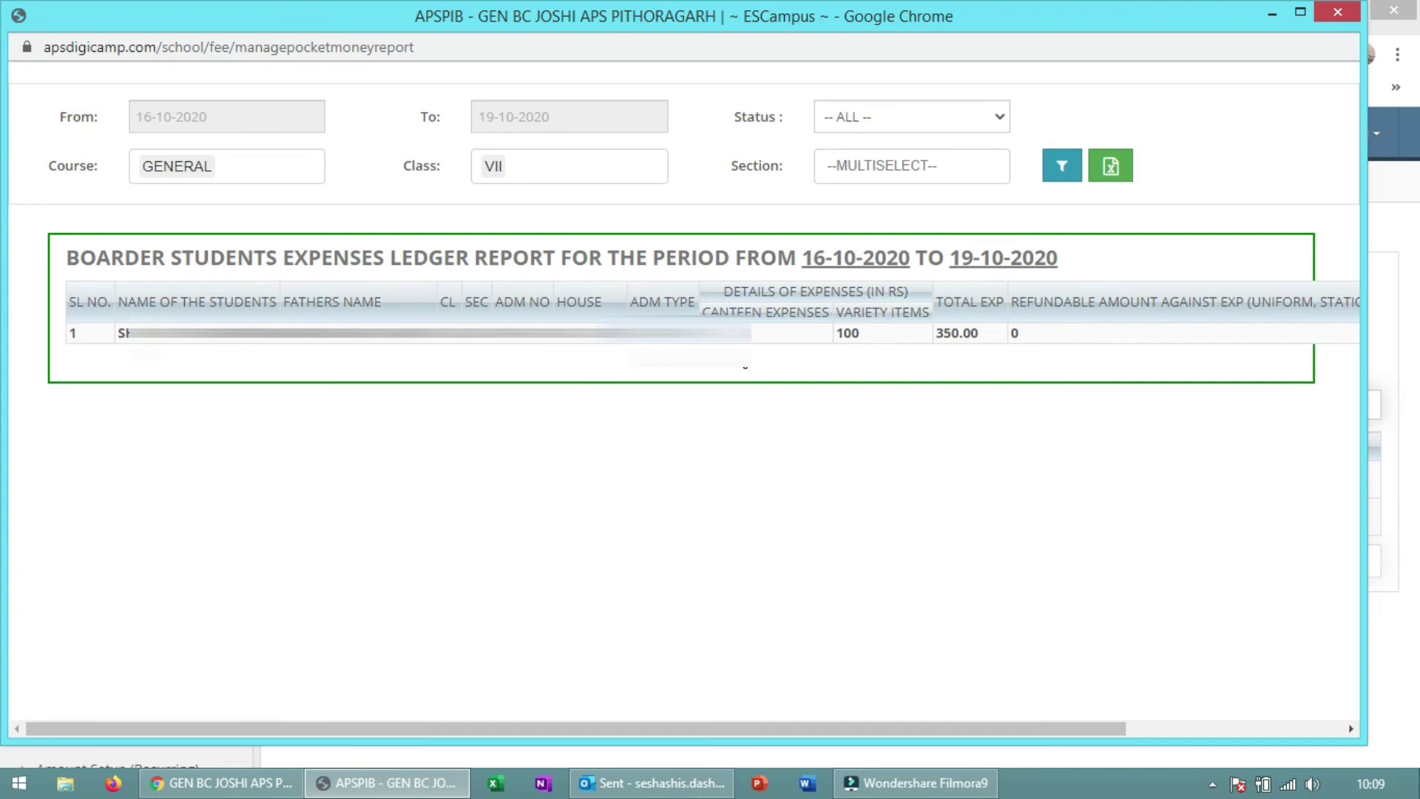
{"action": "double_click", "coordinate": [847, 332]}
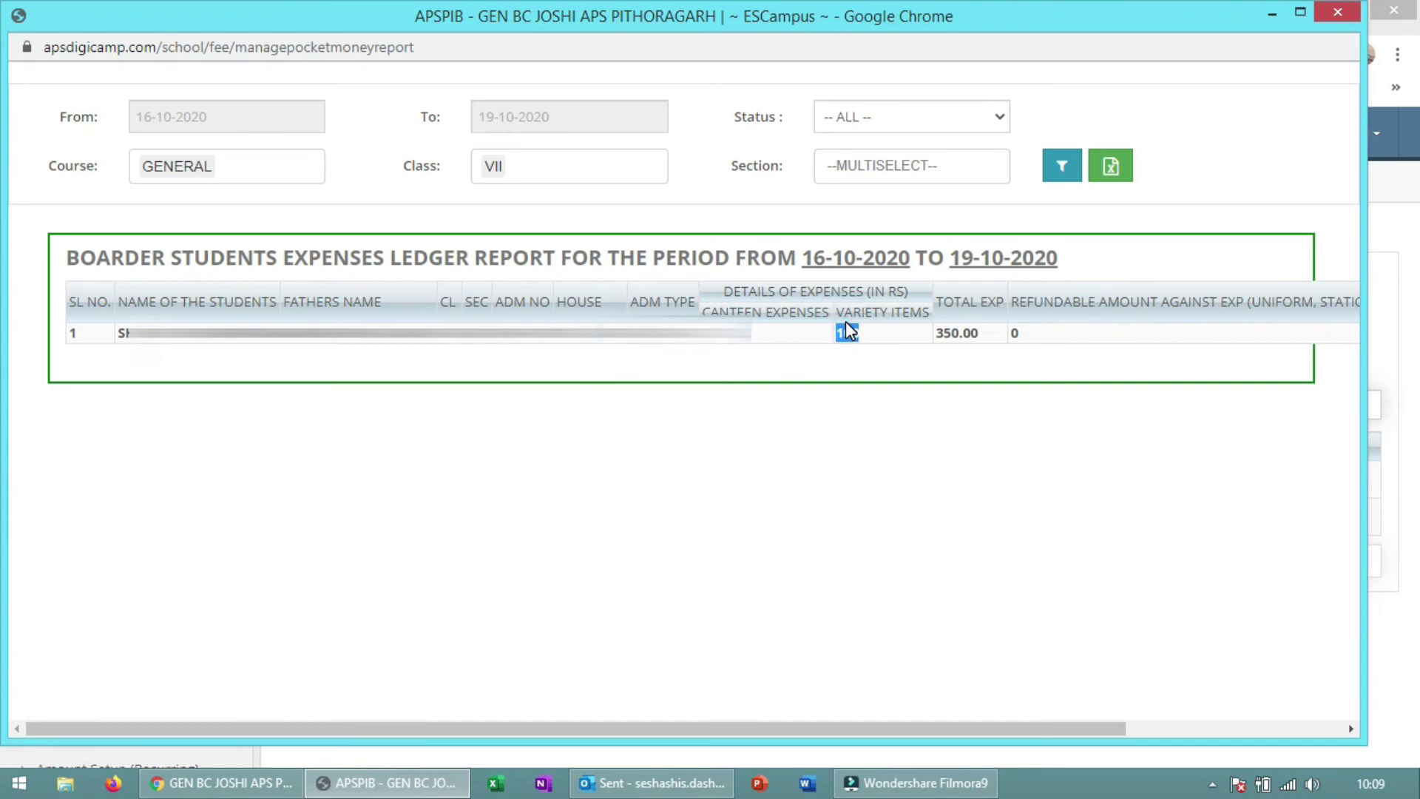
{"action": "double_click", "coordinate": [945, 332]}
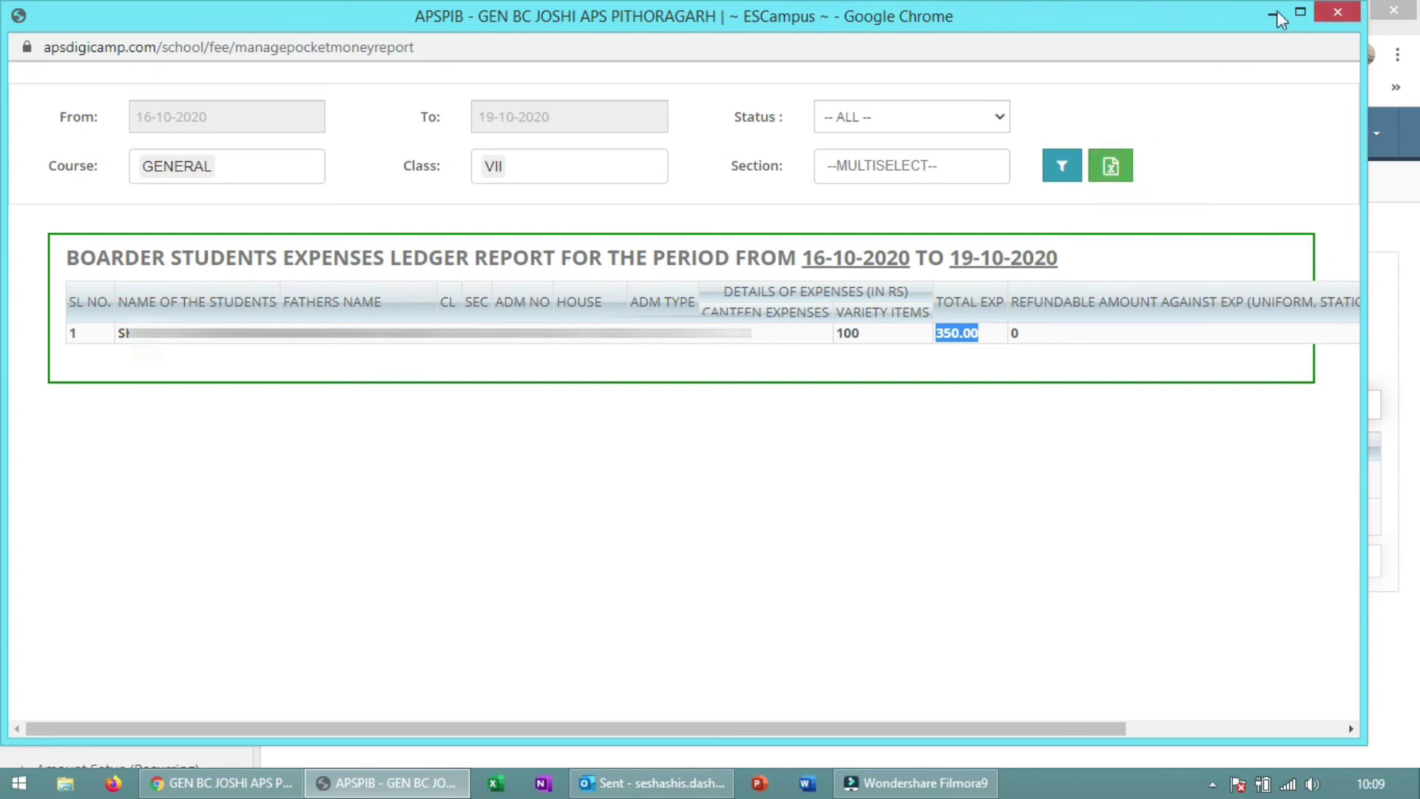
{"action": "left_click", "coordinate": [1324, 13]}
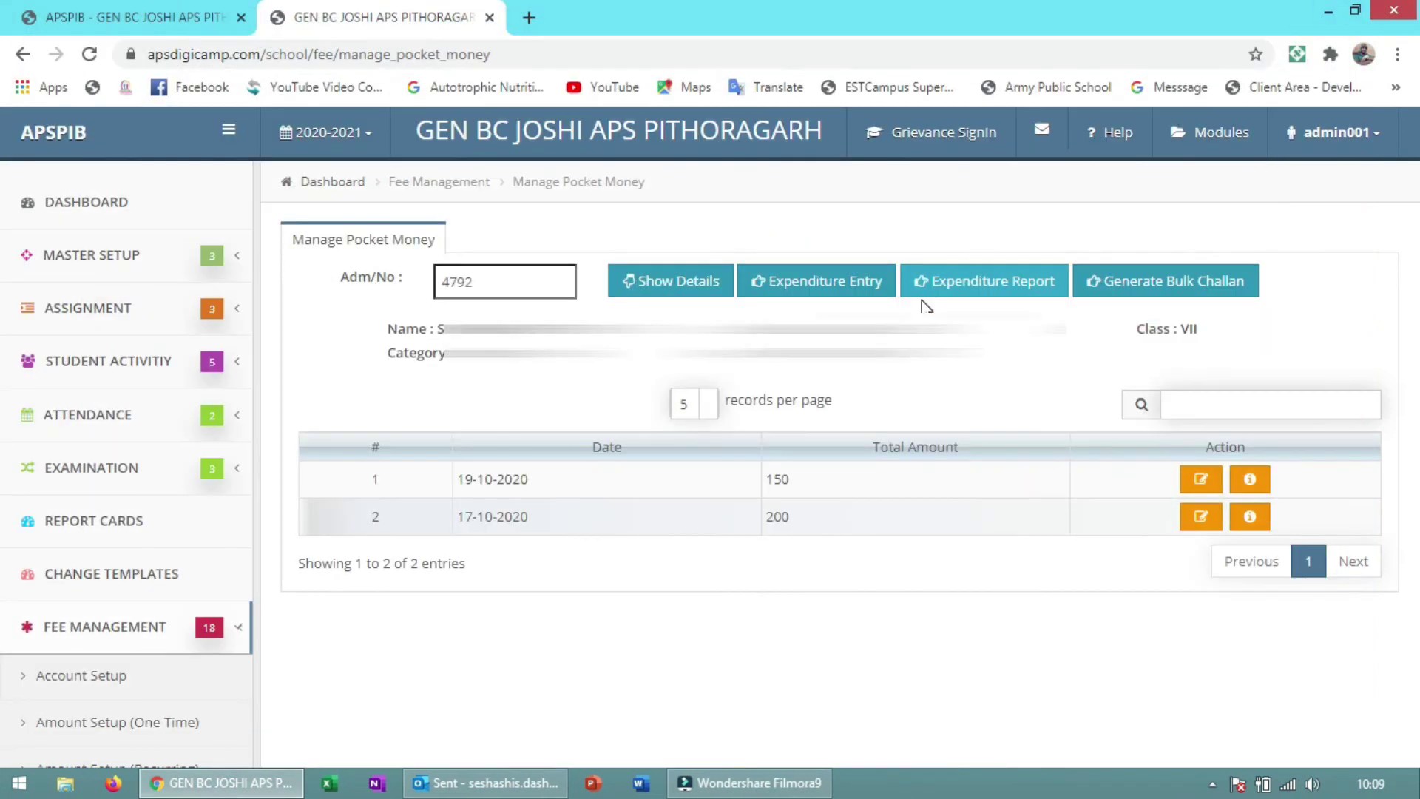
Generate bulk challans for course GENERAL and class VII, leaving the section unspecified, and open the printable batch 15 - 20.
{"action": "left_click", "coordinate": [1138, 286]}
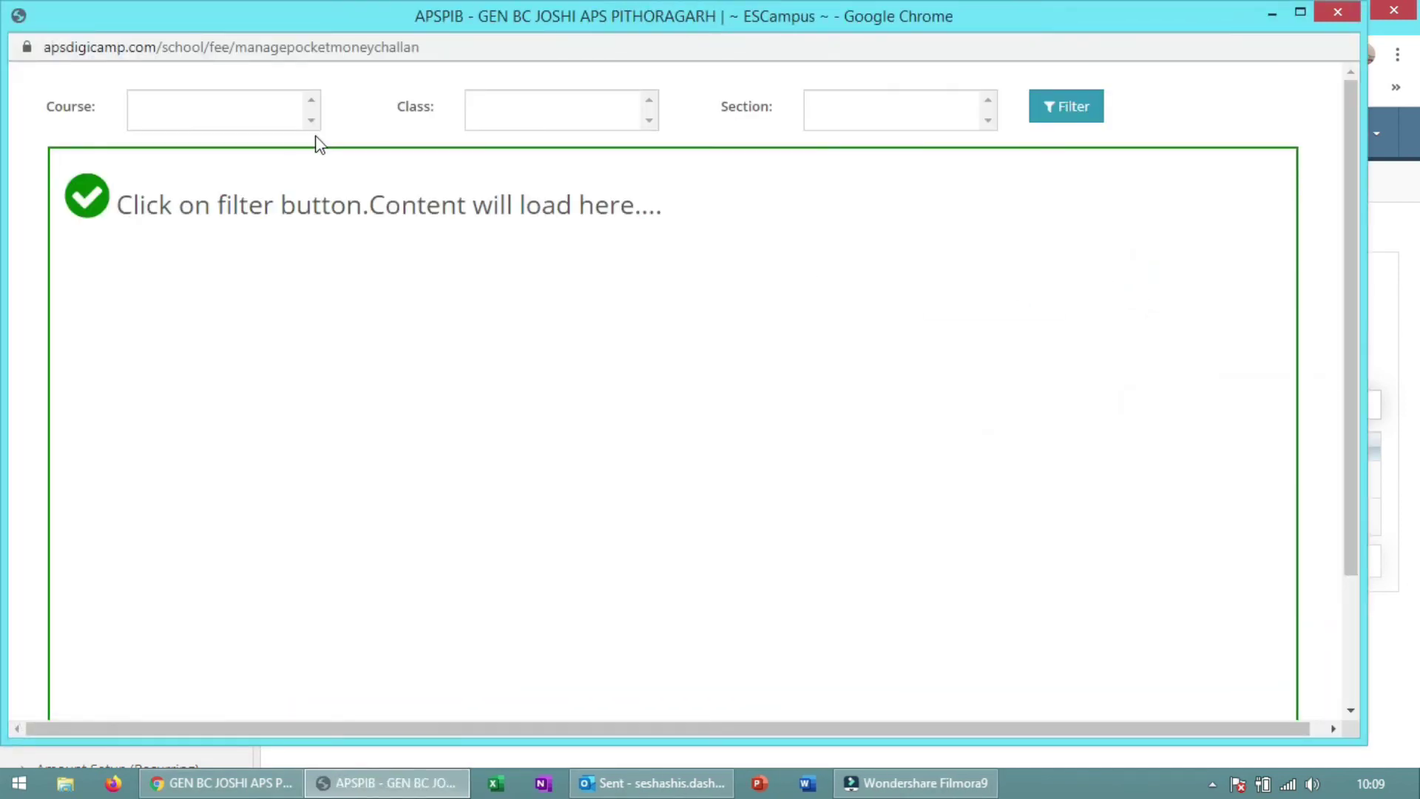
{"action": "left_click", "coordinate": [268, 108]}
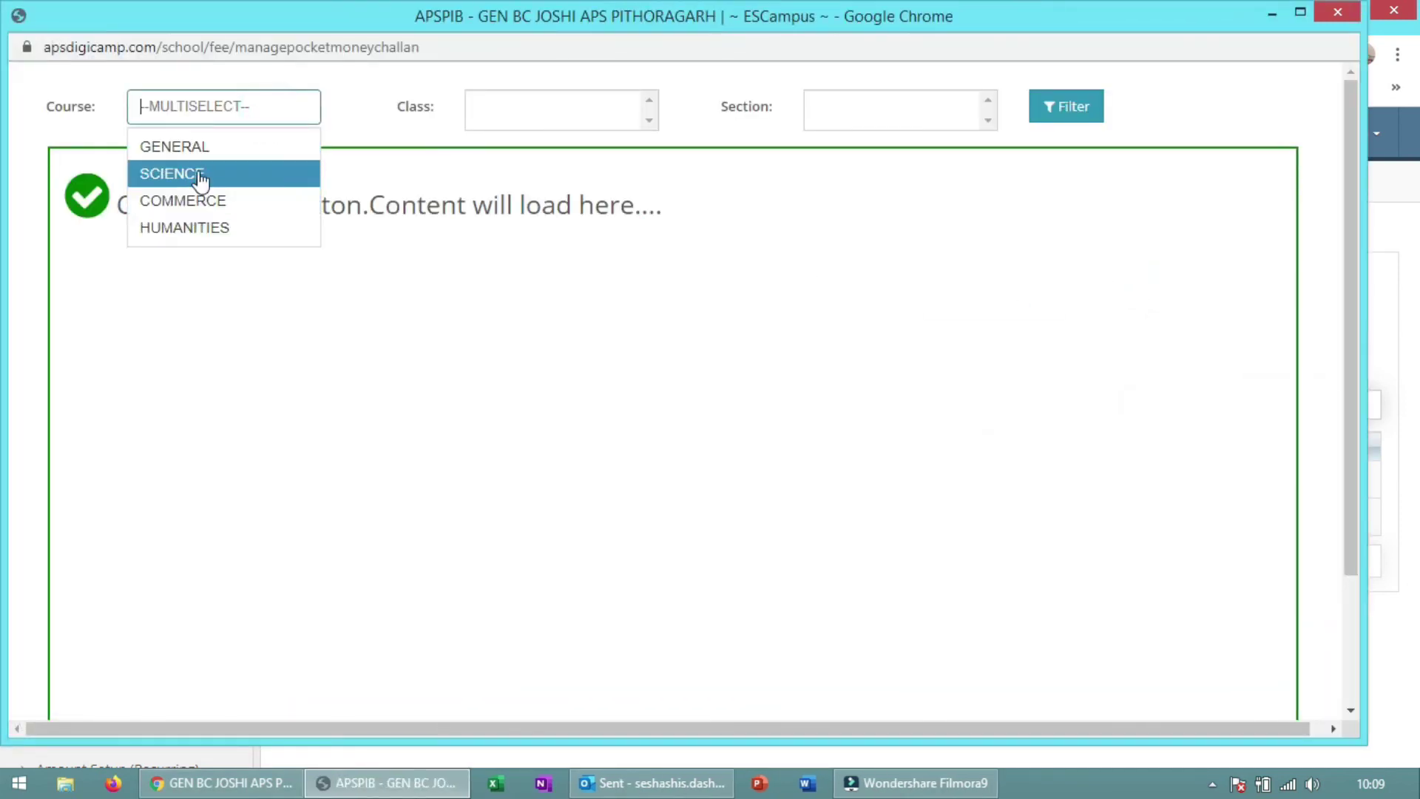
{"action": "left_click", "coordinate": [206, 148]}
{"action": "left_click", "coordinate": [557, 106]}
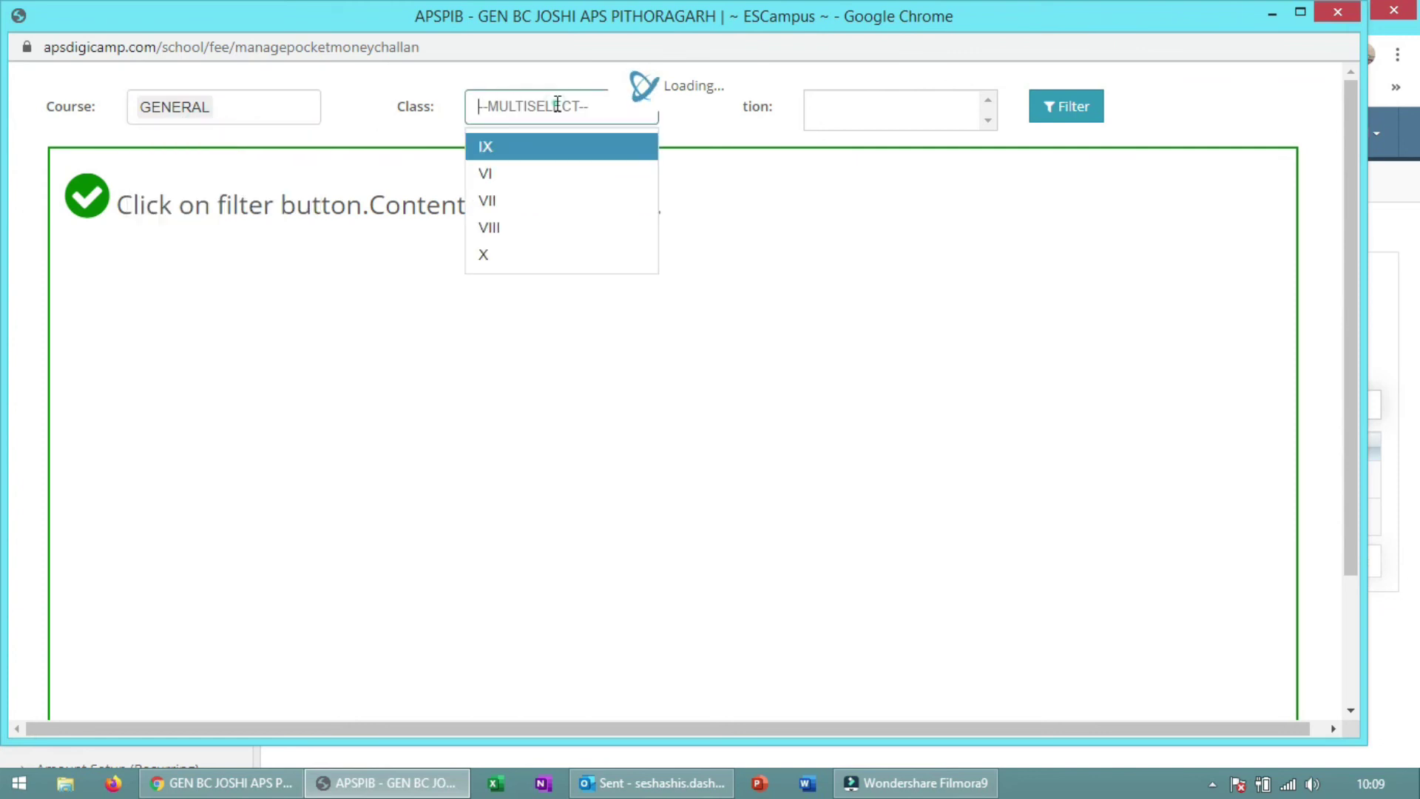
{"action": "left_click", "coordinate": [545, 201]}
{"action": "left_click", "coordinate": [911, 95]}
{"action": "left_click", "coordinate": [910, 146]}
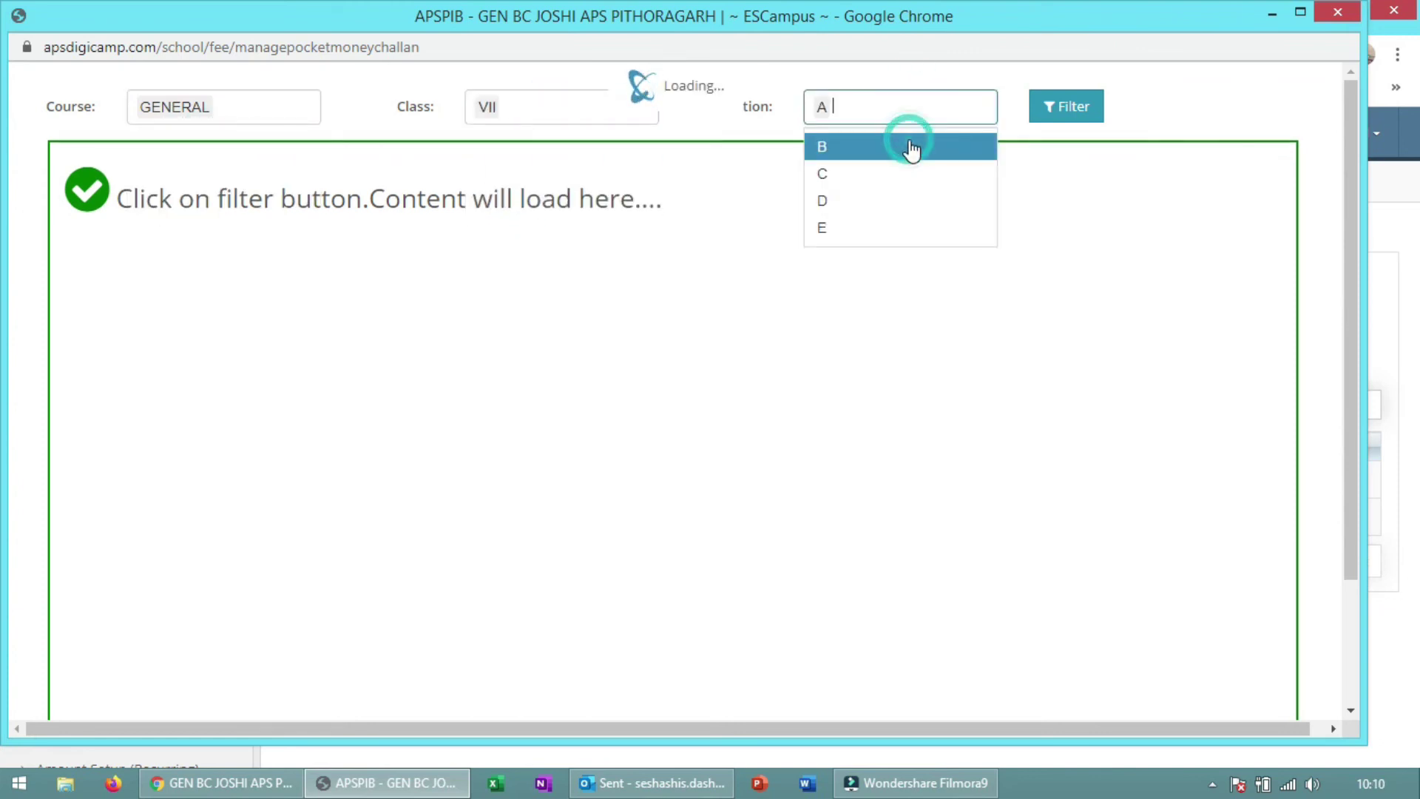
{"action": "left_click", "coordinate": [1057, 111]}
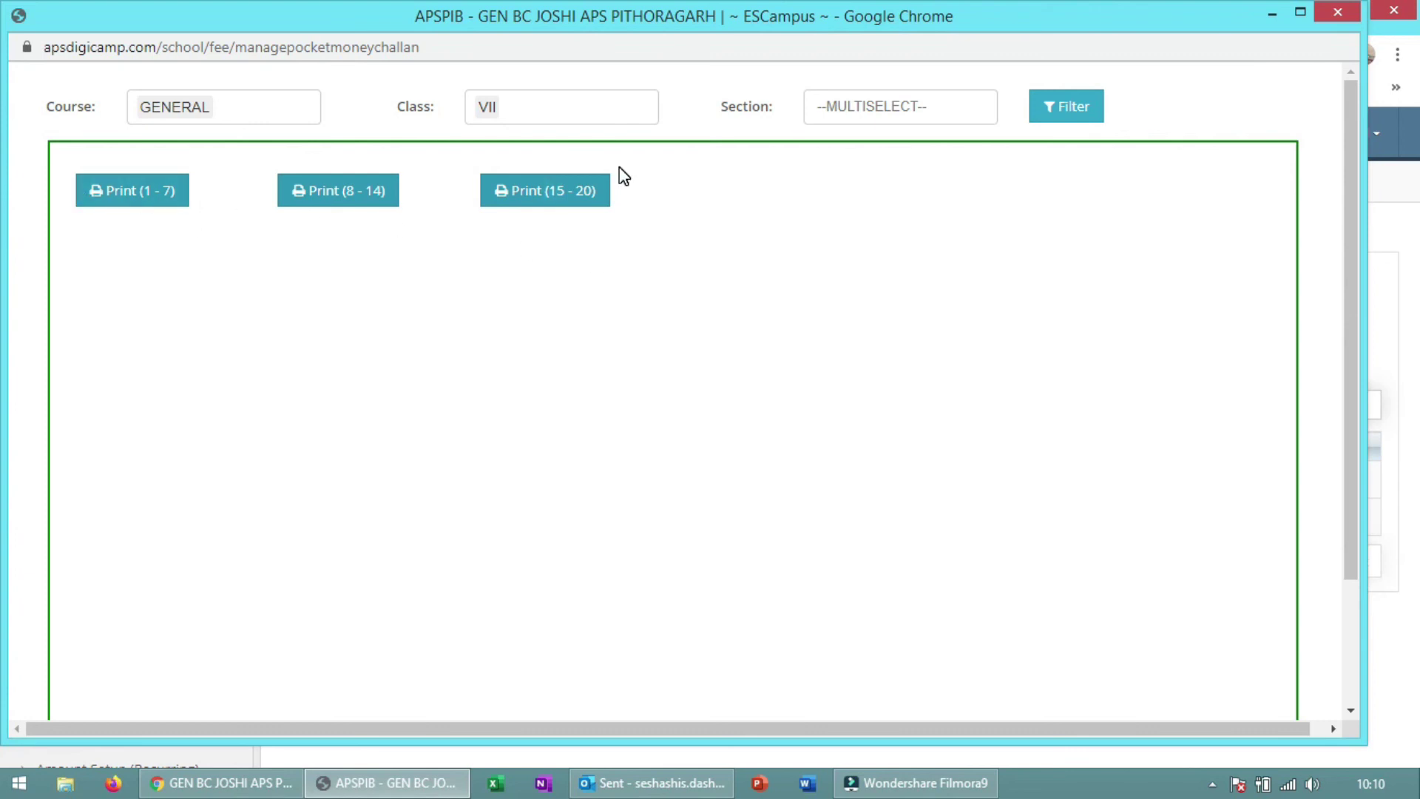
{"action": "left_click", "coordinate": [556, 199]}
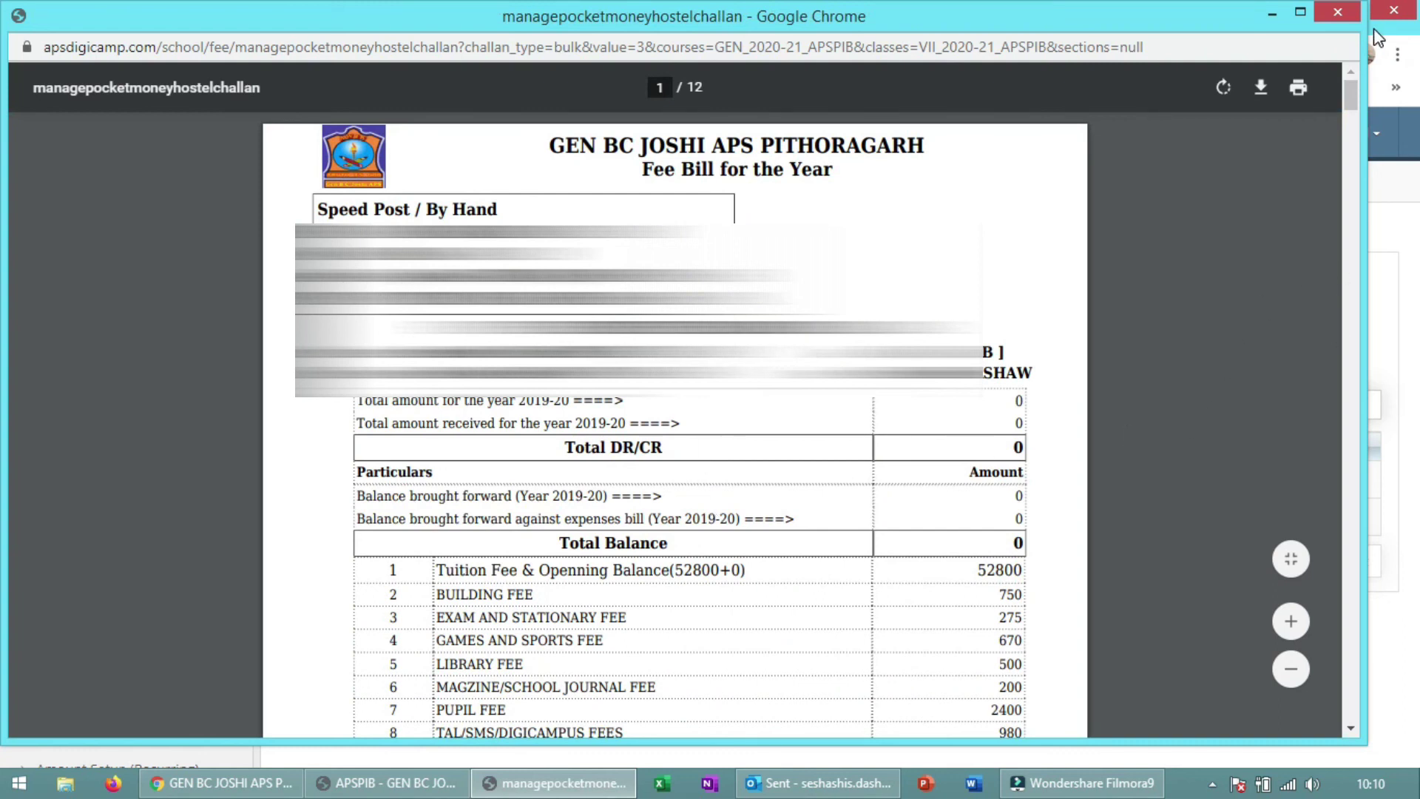
Examine the fee bill's balances and fee particulars and the expenditure details page, and close the challan windows.
{"action": "left_click_drag", "start_coordinate": [1351, 102], "coordinate": [1351, 115]}
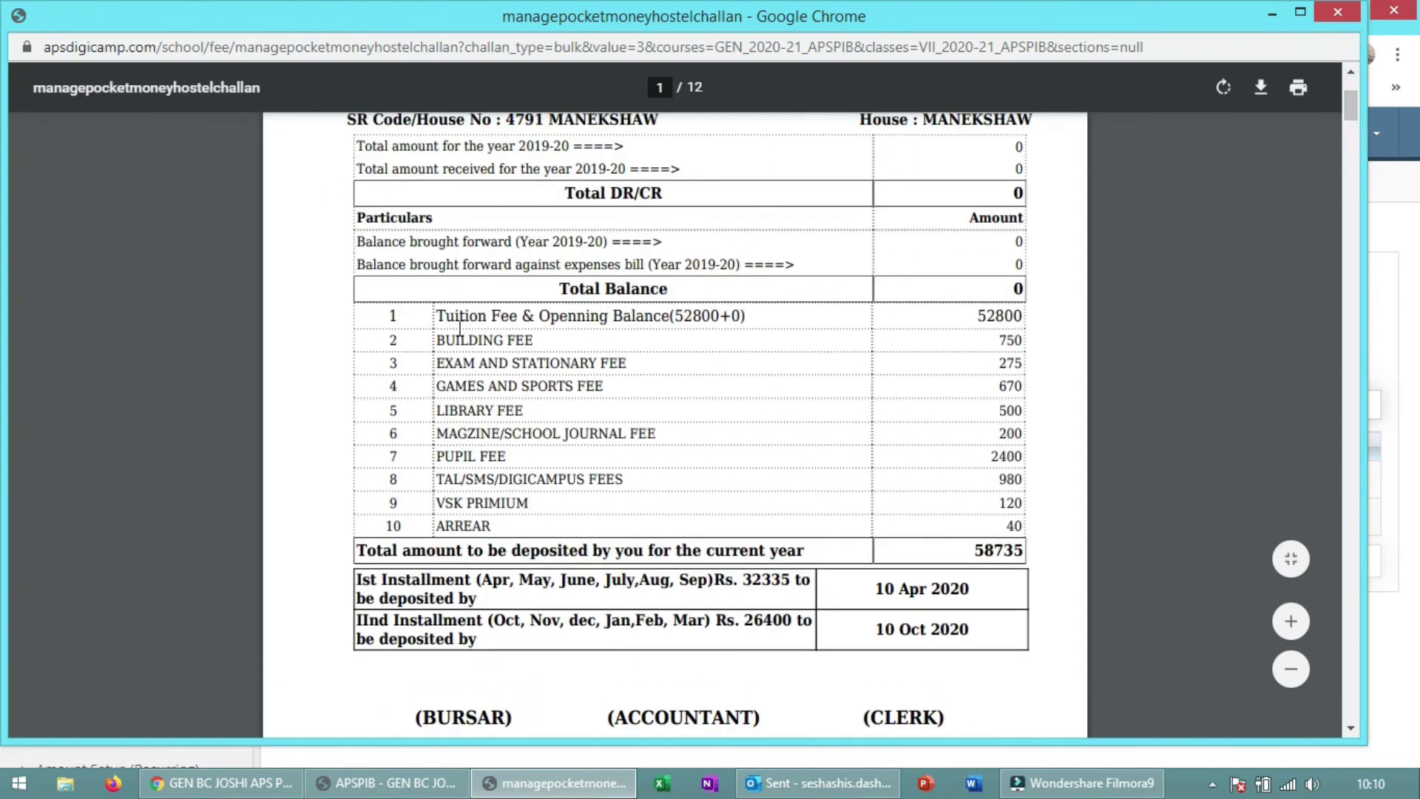
{"action": "left_click", "coordinate": [724, 318]}
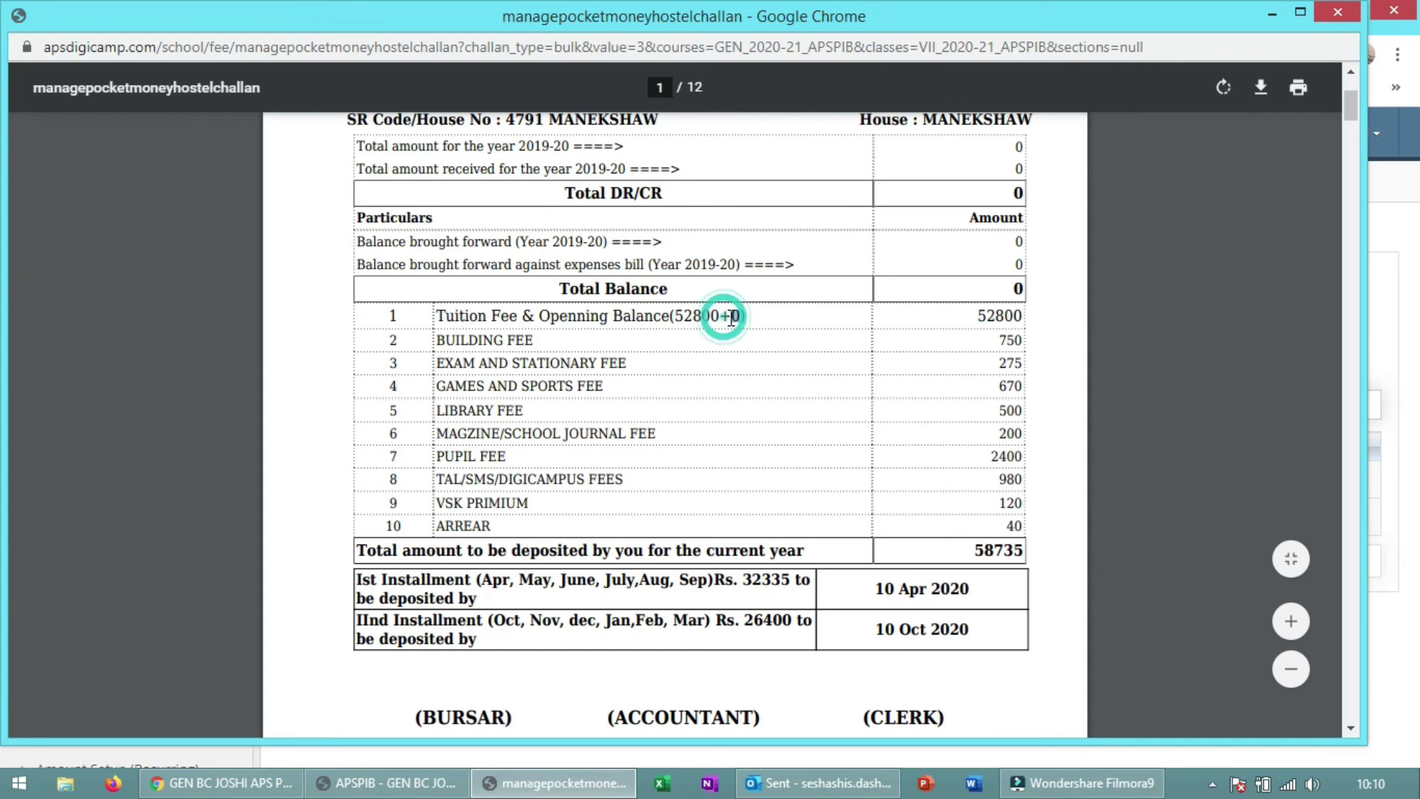
{"action": "left_click", "coordinate": [904, 335]}
{"action": "left_click", "coordinate": [852, 420]}
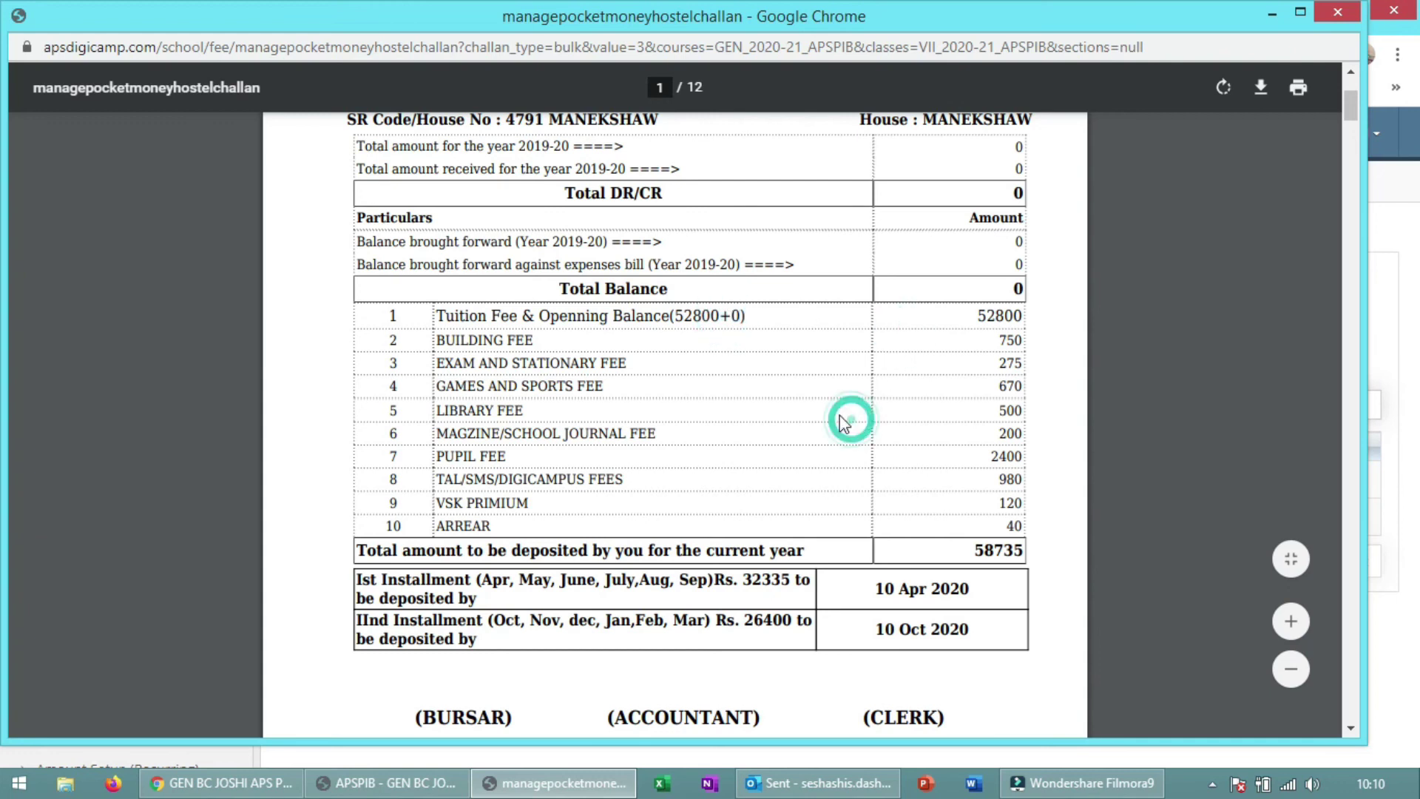
{"action": "left_click", "coordinate": [719, 232]}
{"action": "left_click", "coordinate": [732, 259]}
{"action": "left_click", "coordinate": [771, 435]}
{"action": "scroll", "coordinate": [995, 453], "scroll_direction": "down", "scroll_amount": 5}
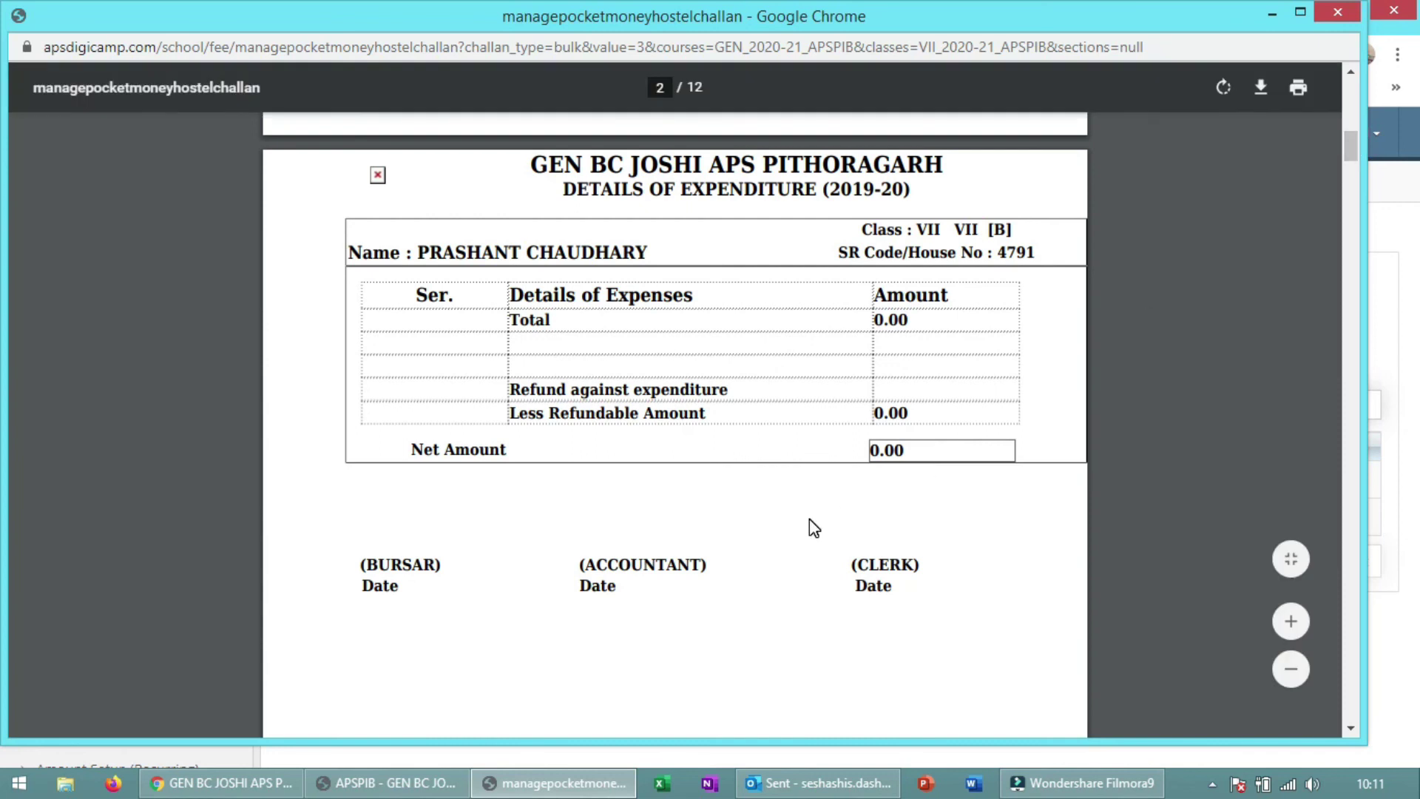
{"action": "mouse_move", "coordinate": [1354, 141]}
{"action": "left_mouse_down"}
{"action": "mouse_move", "coordinate": [1354, 90]}
{"action": "mouse_move", "coordinate": [1352, 157]}
{"action": "mouse_move", "coordinate": [1345, 135]}
{"action": "left_mouse_up"}
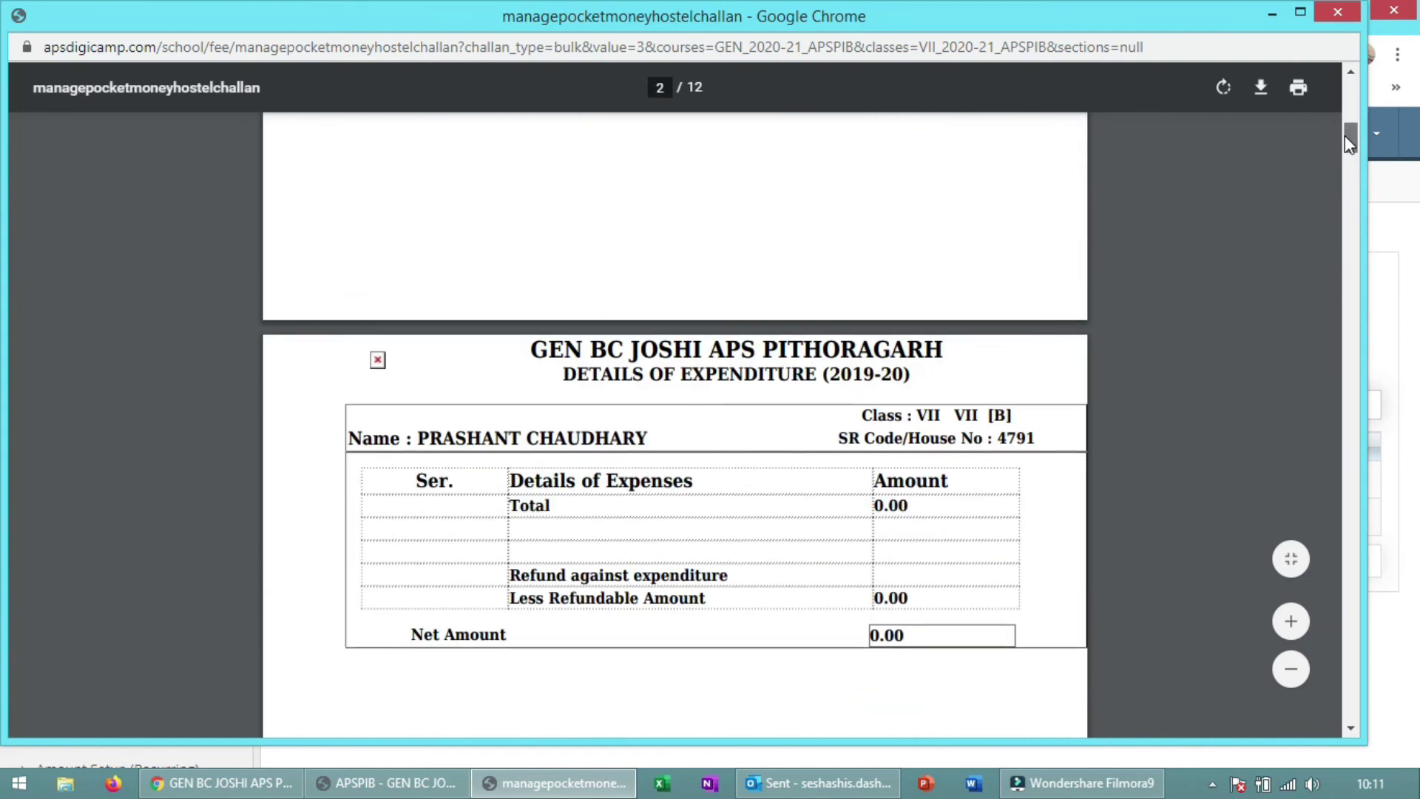
{"action": "left_click", "coordinate": [1340, 12]}
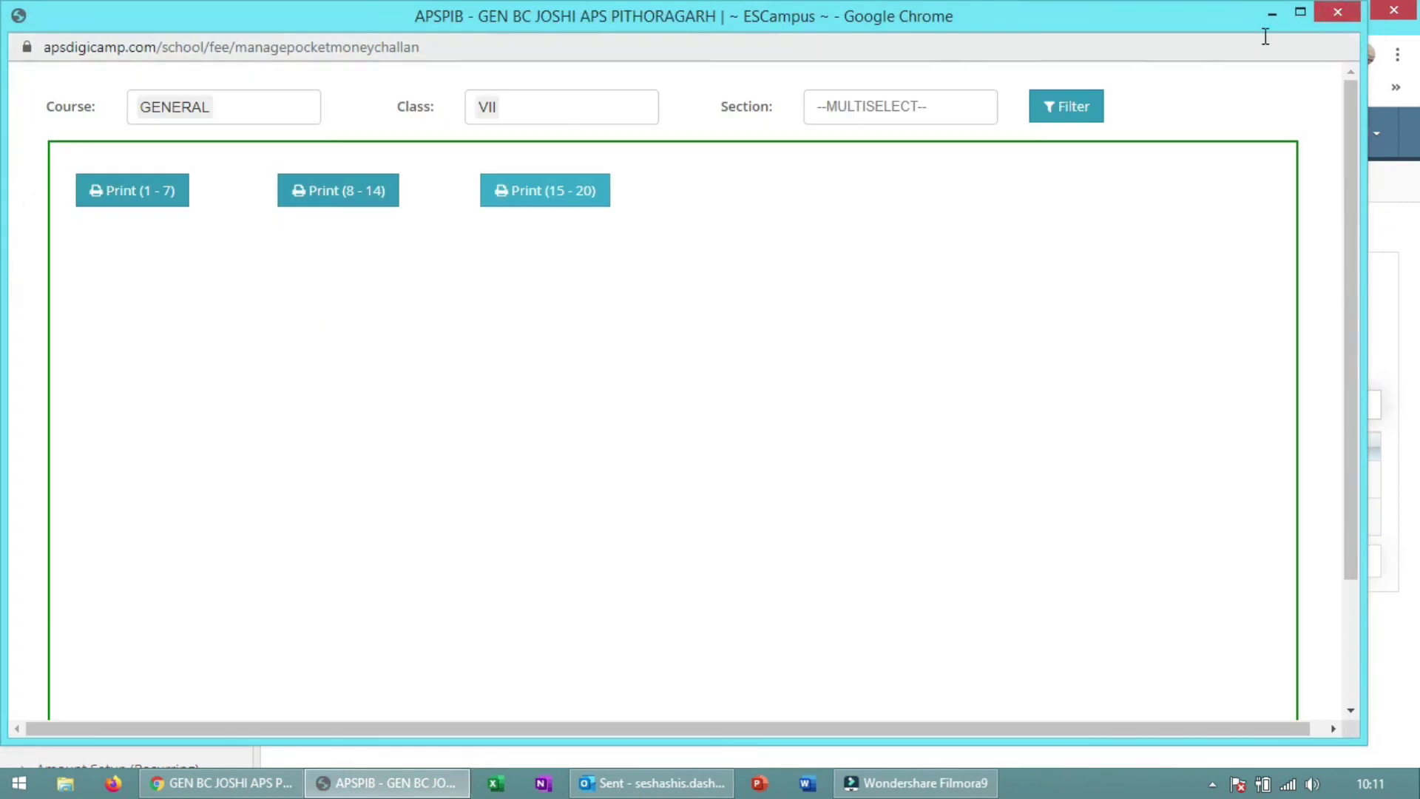
{"action": "left_click", "coordinate": [1325, 11]}
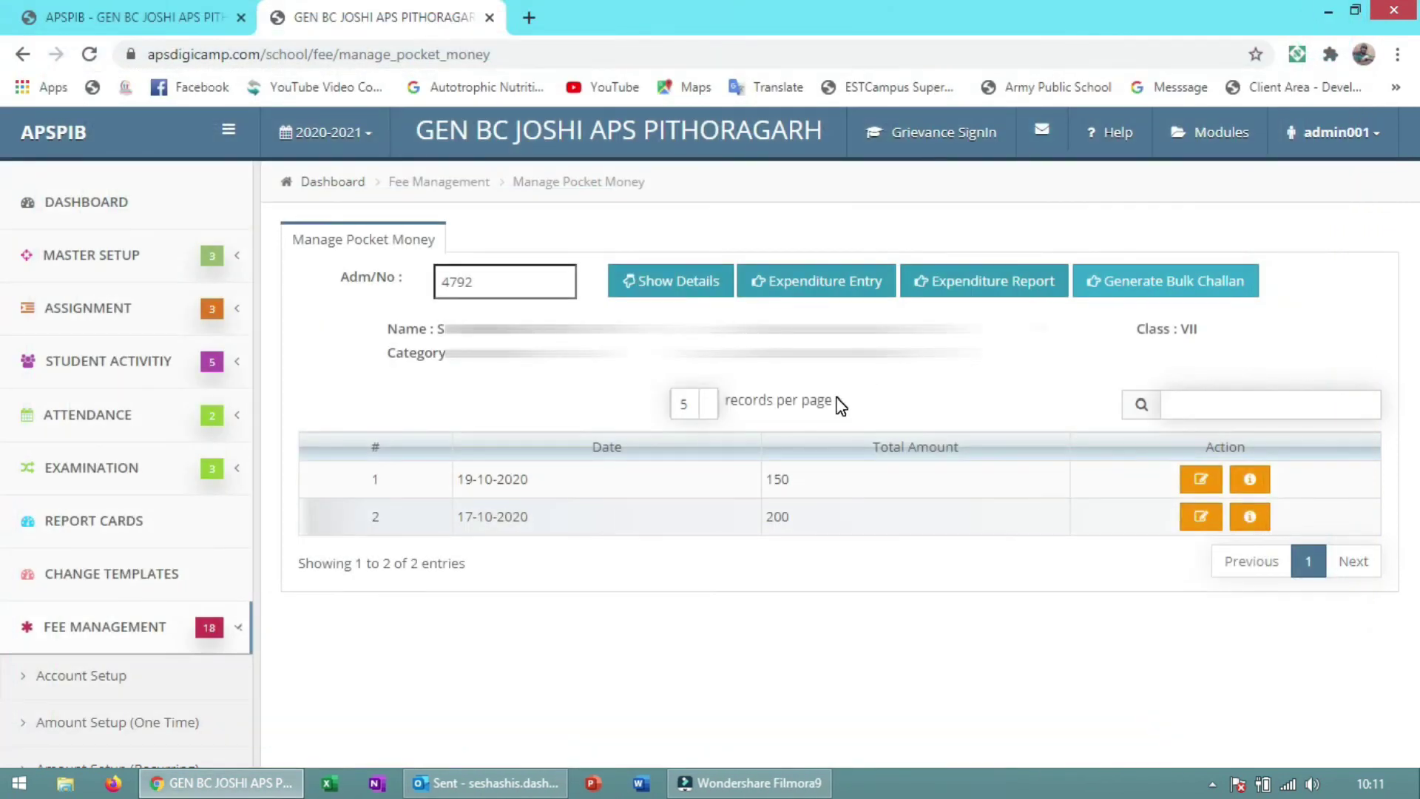
Check the total amounts of both expenditure entries, and briefly open the 17-10-2020 entry for editing and close it unchanged.
{"action": "double_click", "coordinate": [778, 478]}
{"action": "double_click", "coordinate": [778, 515]}
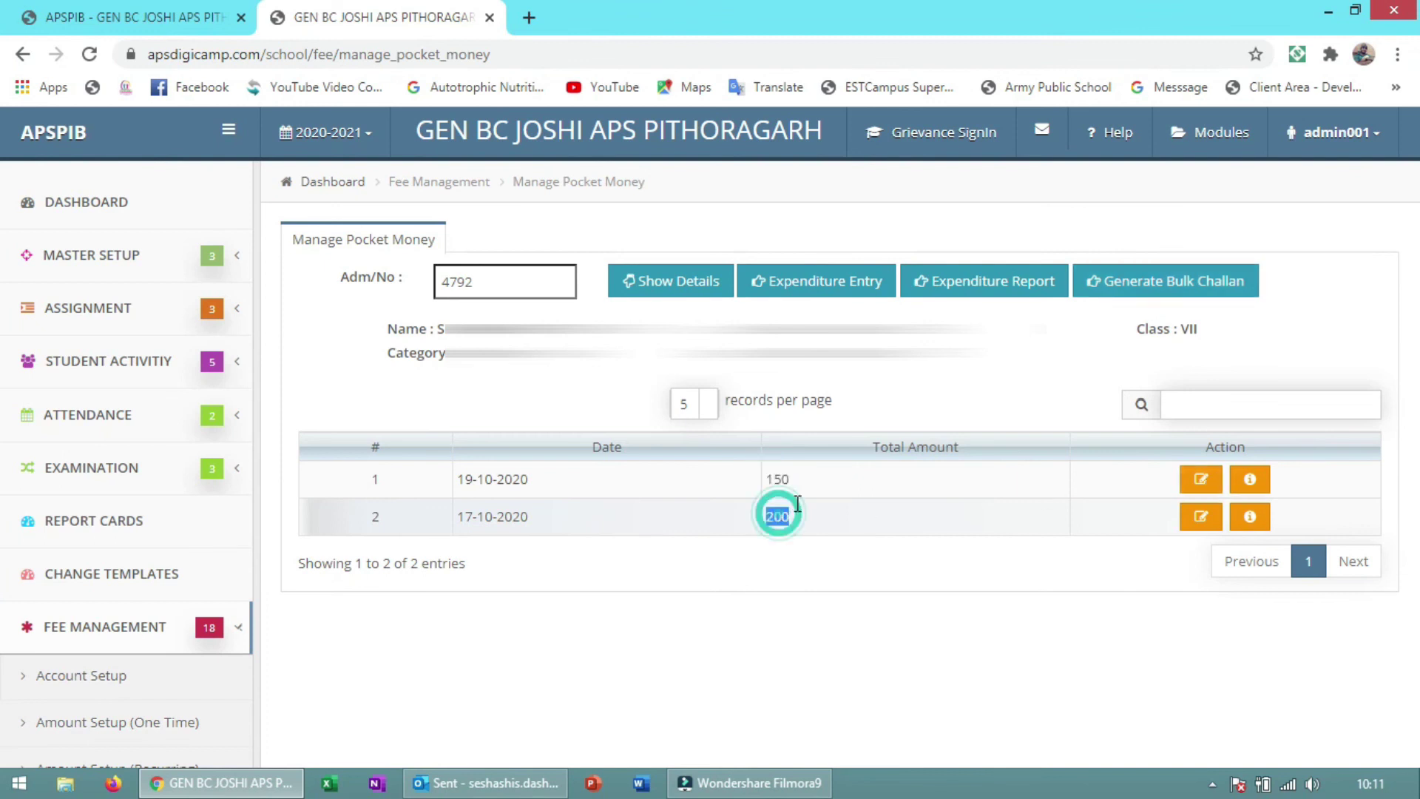
{"action": "left_click", "coordinate": [1199, 517]}
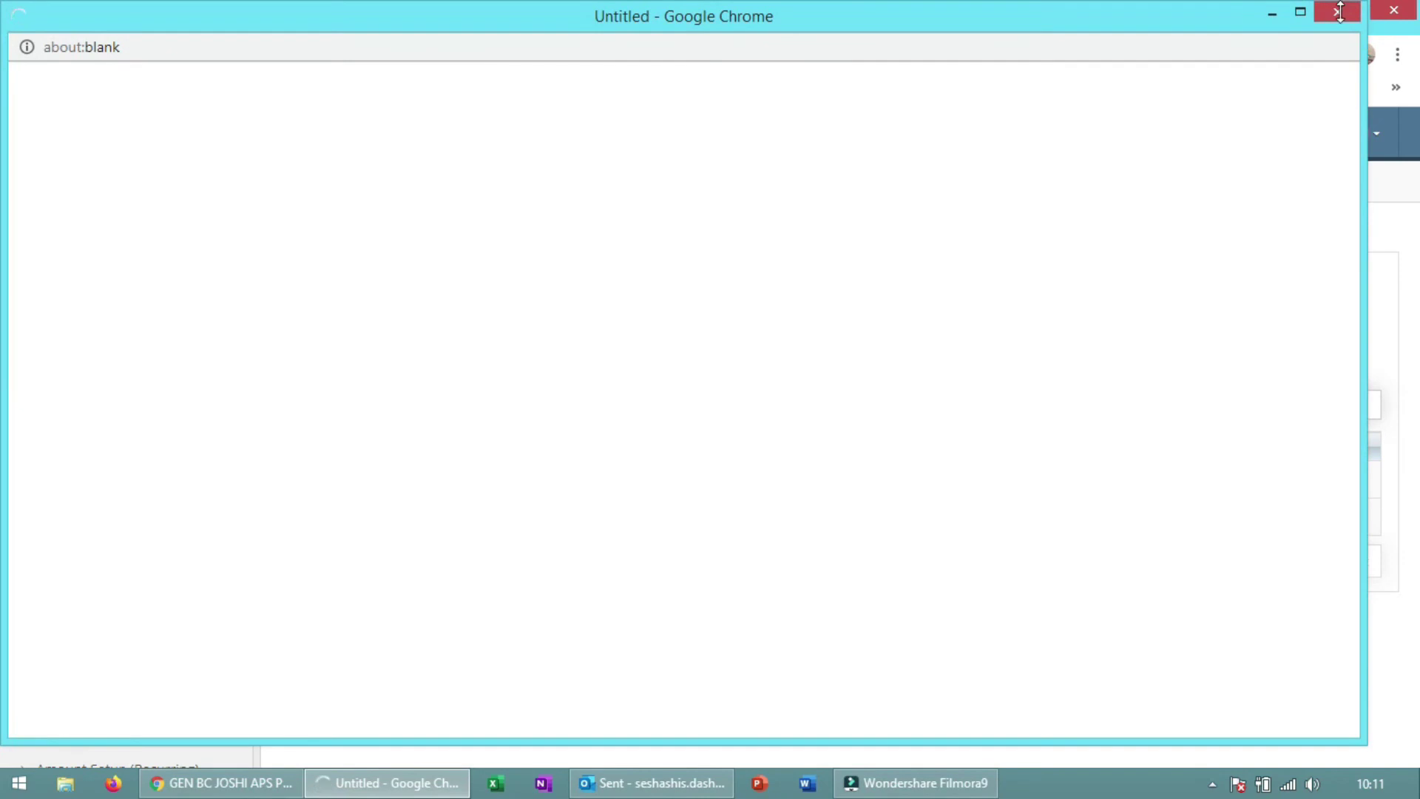
{"action": "left_click", "coordinate": [1341, 10]}
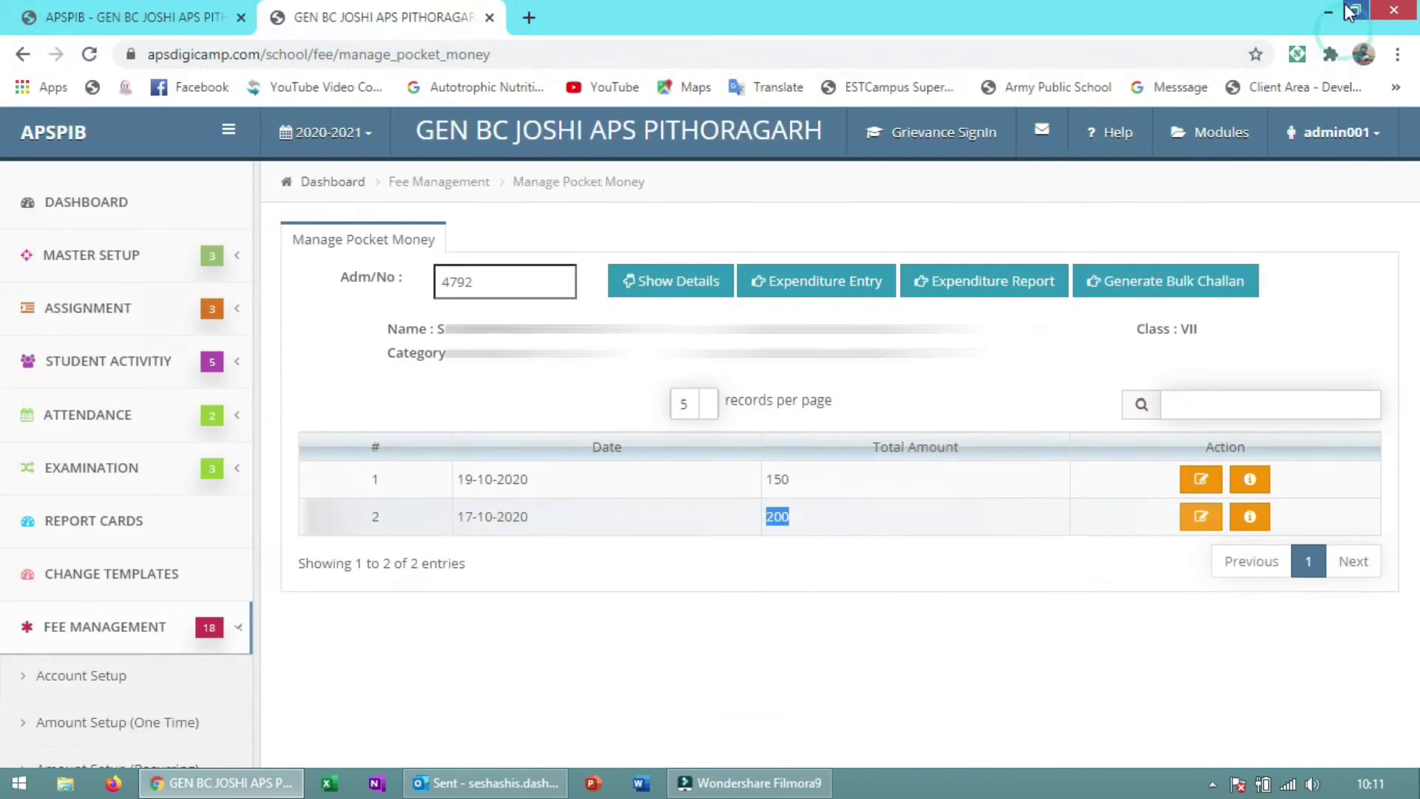
Review the pocket money options under Fee Management and reload the same student's expenditure details.
{"action": "left_click_drag", "start_coordinate": [254, 292], "coordinate": [255, 723]}
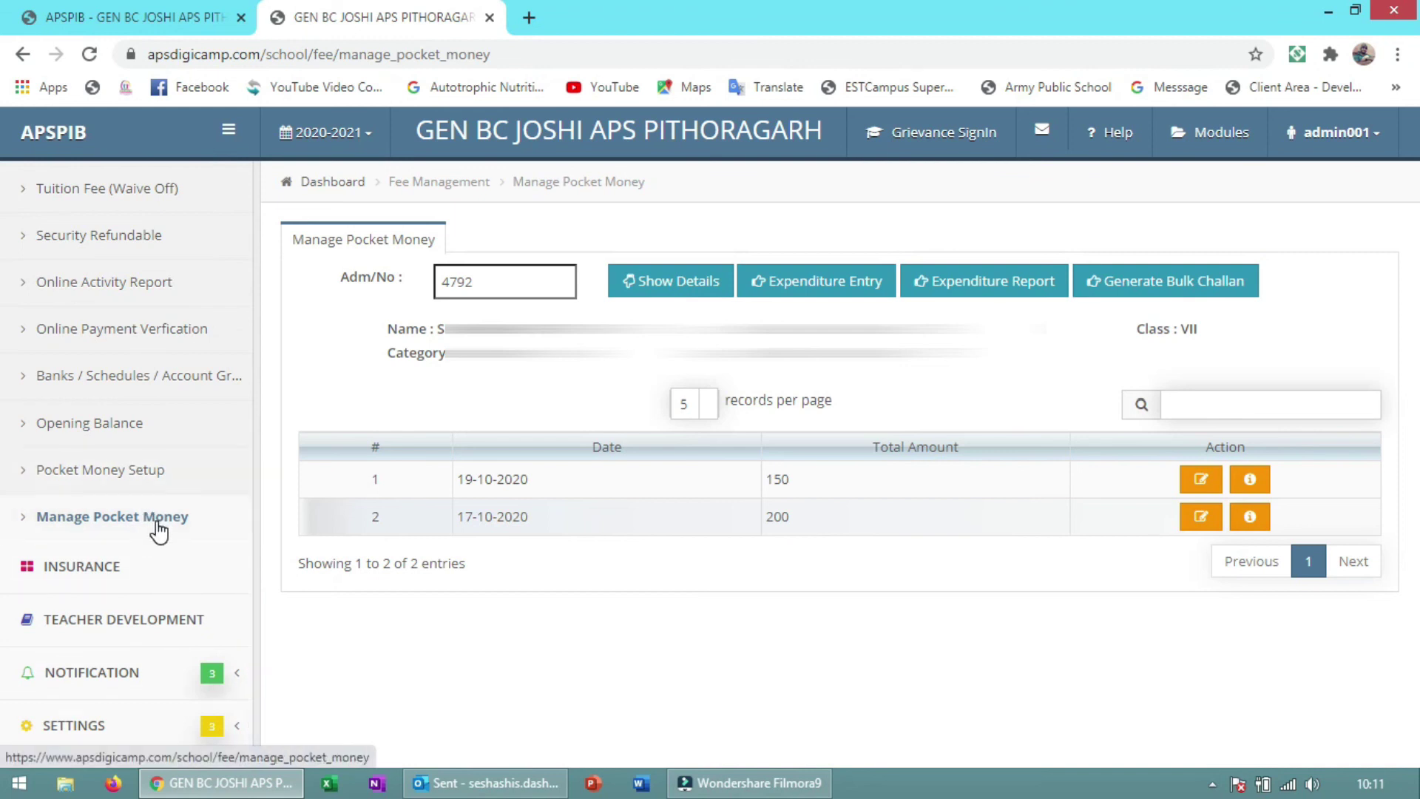
{"action": "left_click", "coordinate": [480, 278]}
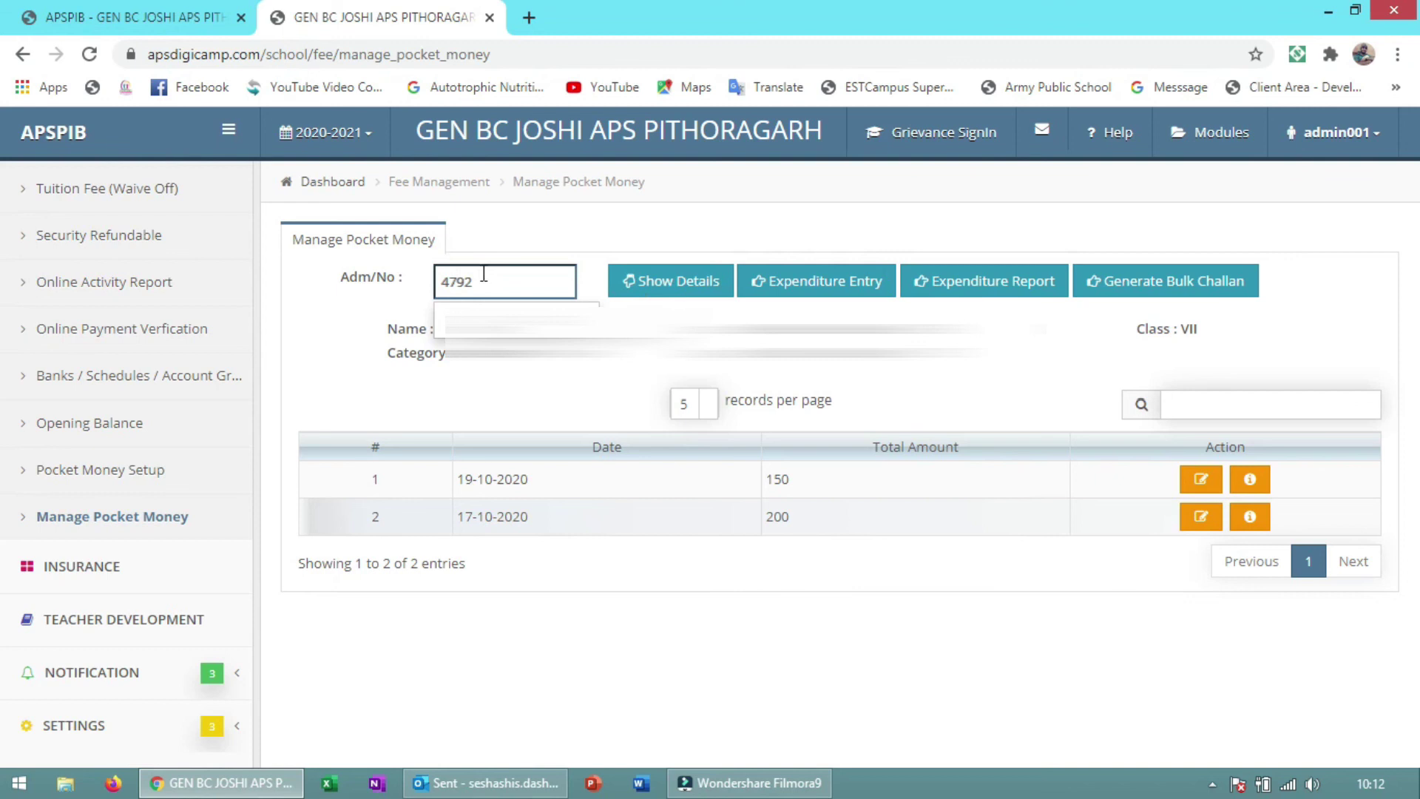
{"action": "left_click", "coordinate": [671, 287]}
{"action": "left_click", "coordinate": [790, 286]}
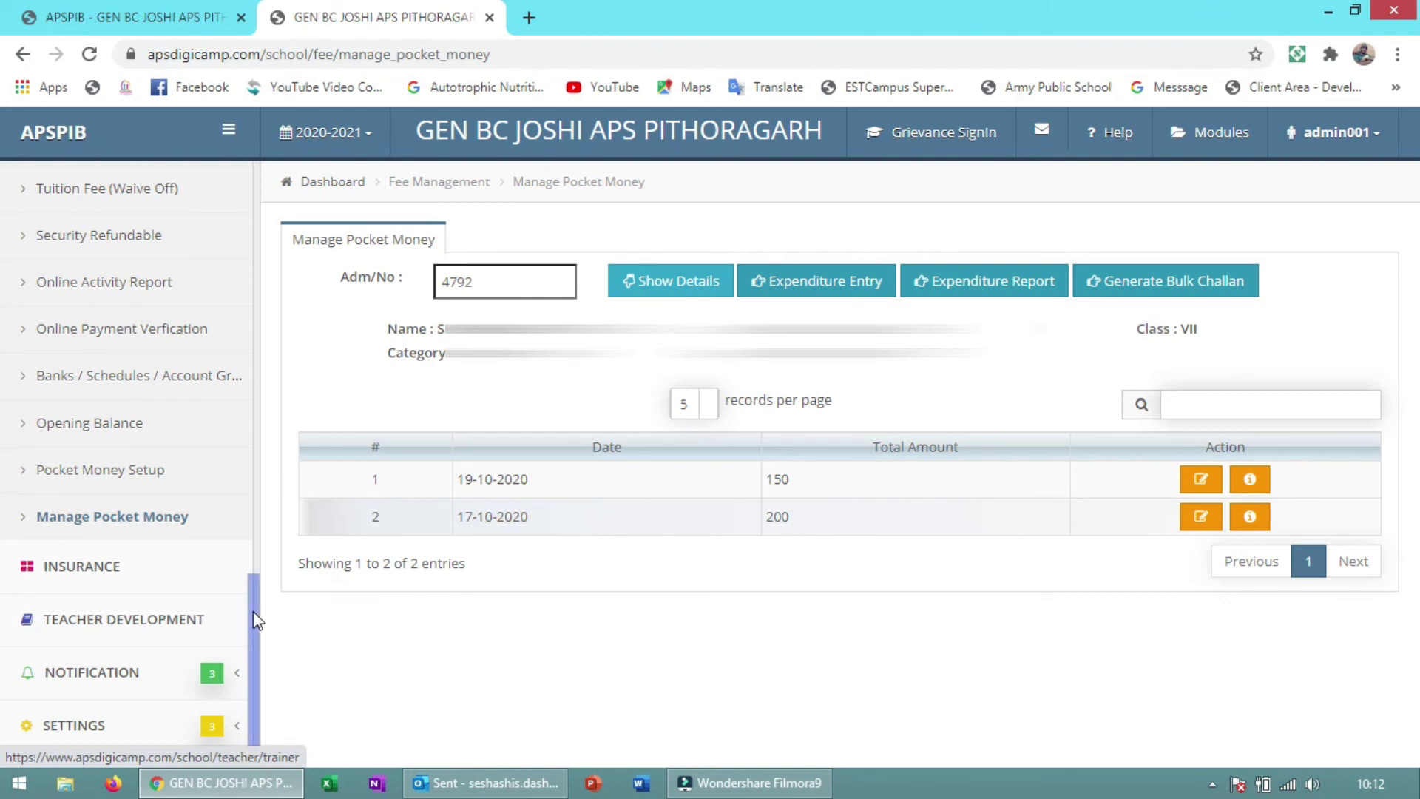
{"action": "left_click_drag", "start_coordinate": [252, 614], "coordinate": [574, 422]}
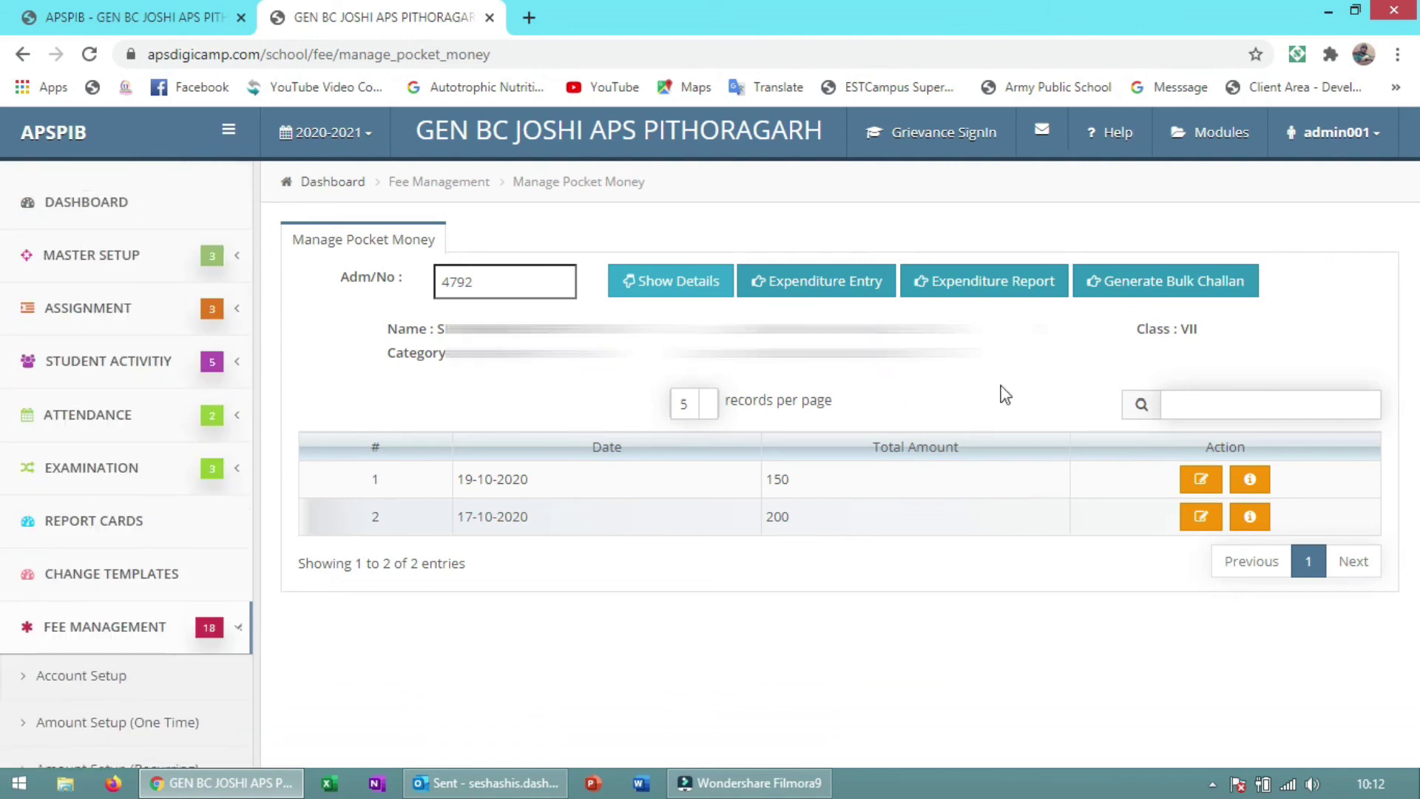